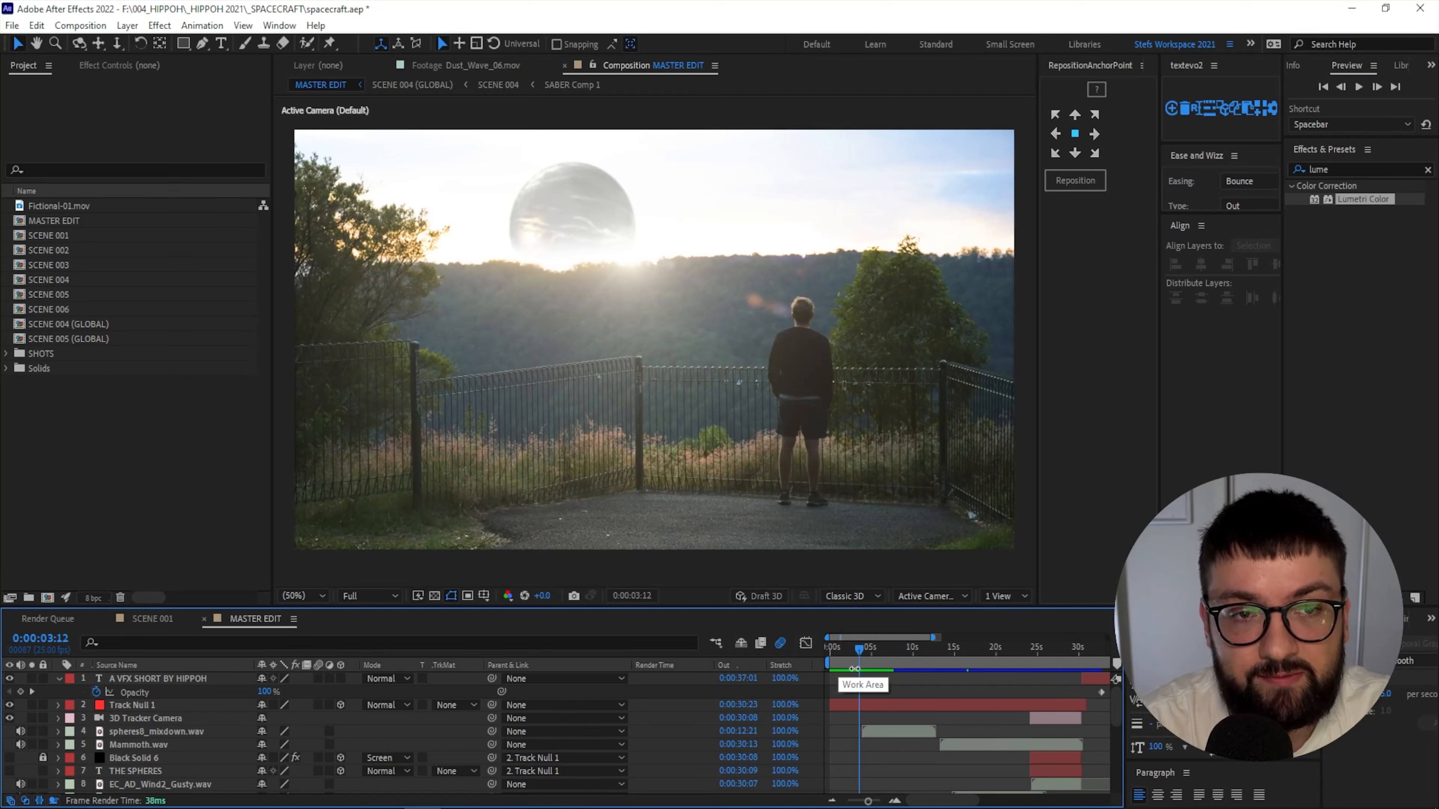
Scrub through the MASTER EDIT composition to review its sphere shots.
{"action": "left_click_drag", "start_coordinate": [844, 646], "coordinate": [977, 656]}
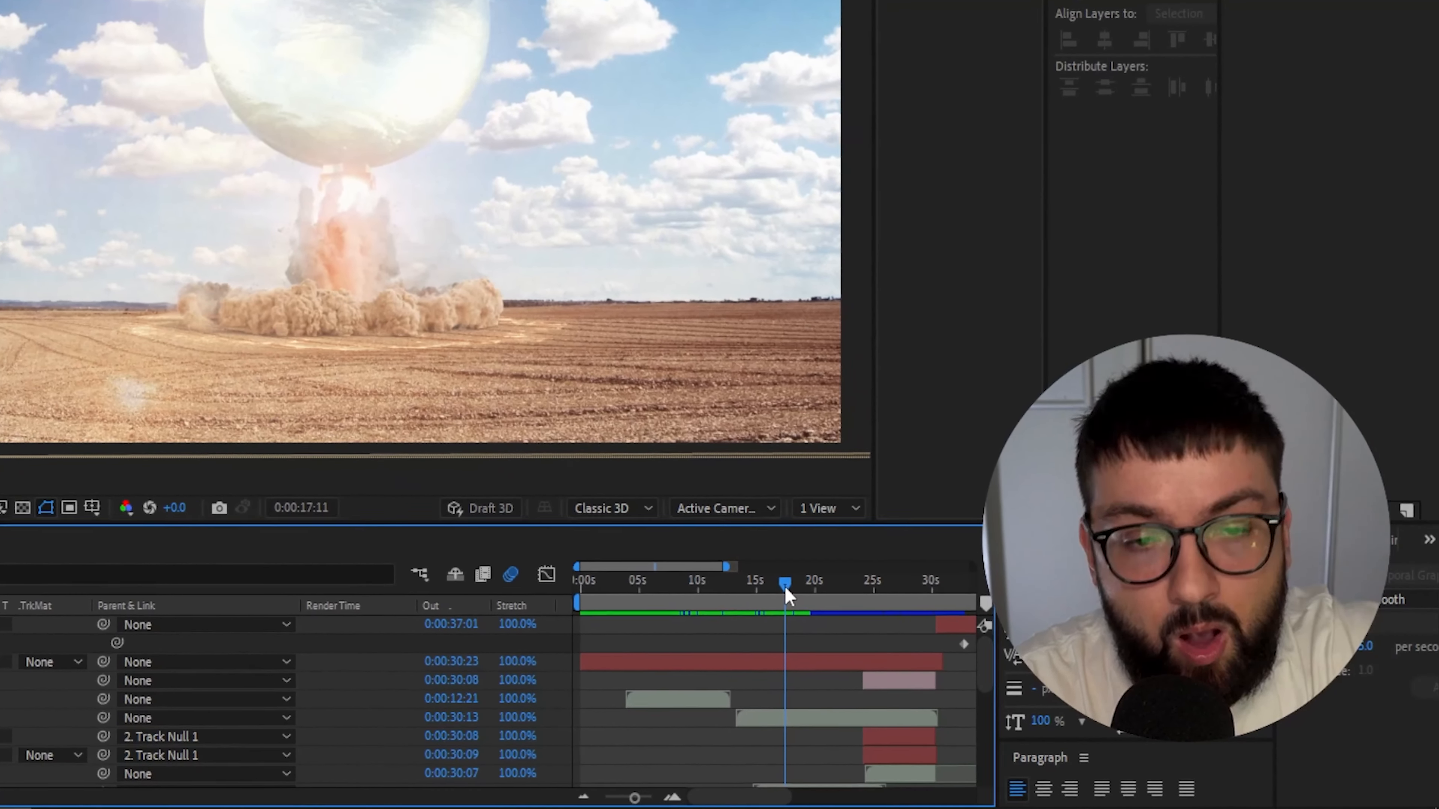
{"action": "left_click_drag", "start_coordinate": [787, 595], "coordinate": [816, 593]}
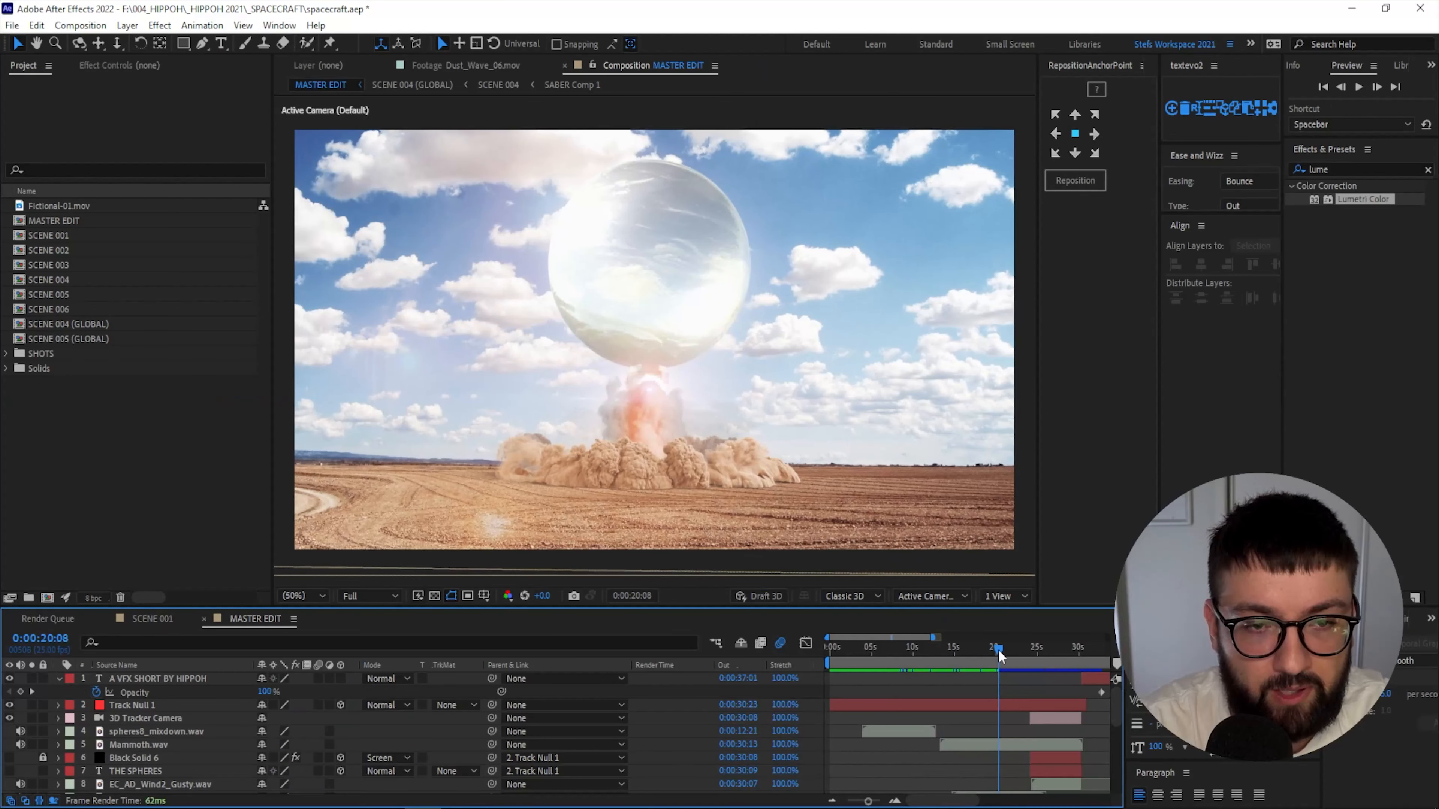
{"action": "left_click_drag", "start_coordinate": [998, 656], "coordinate": [1080, 658]}
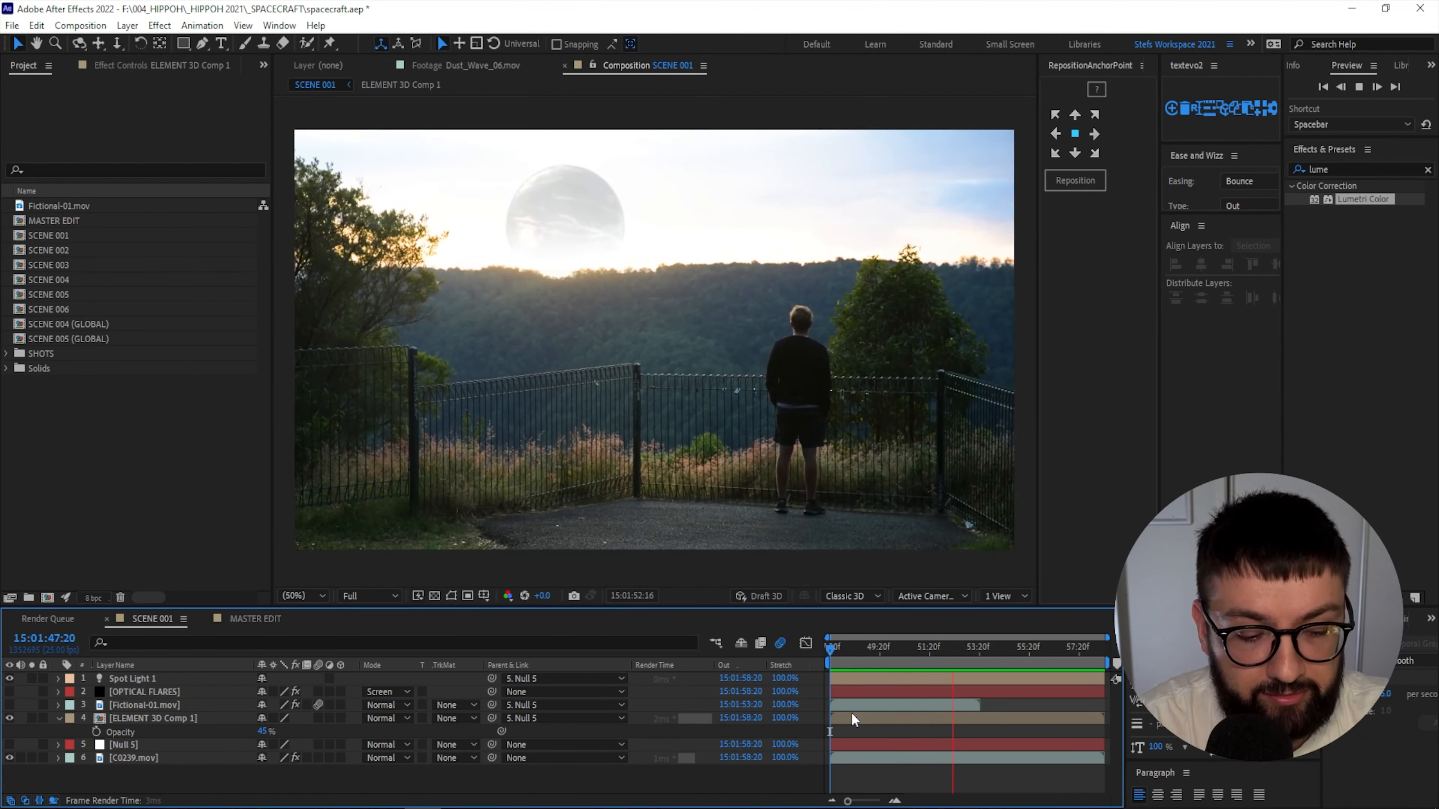
Scrub the SCENE 001 timeline to preview the bare background footage, returning to the first frame.
{"action": "left_click", "coordinate": [821, 690]}
{"action": "left_click_drag", "start_coordinate": [821, 685], "coordinate": [931, 695]}
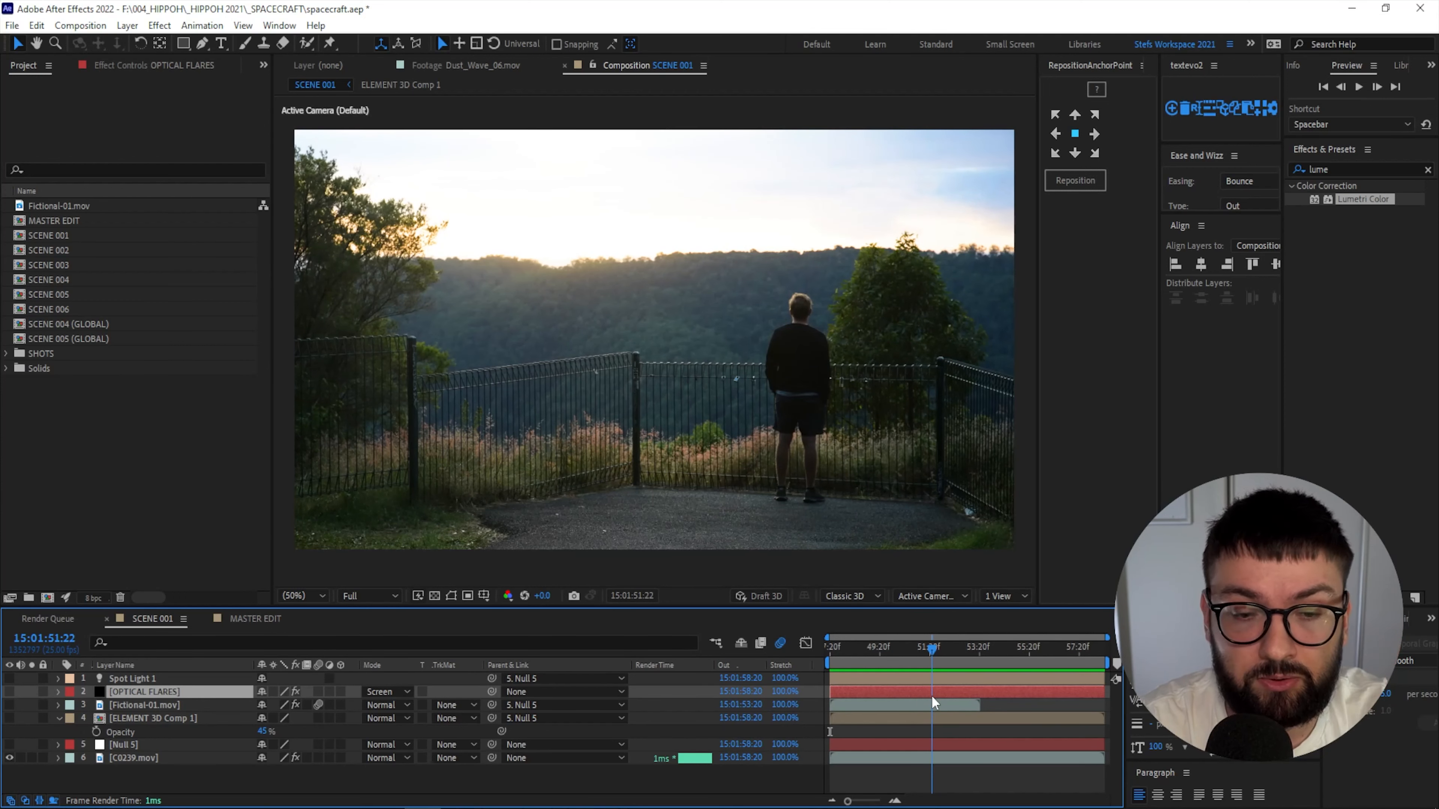
{"action": "left_click_drag", "start_coordinate": [931, 695], "coordinate": [830, 696]}
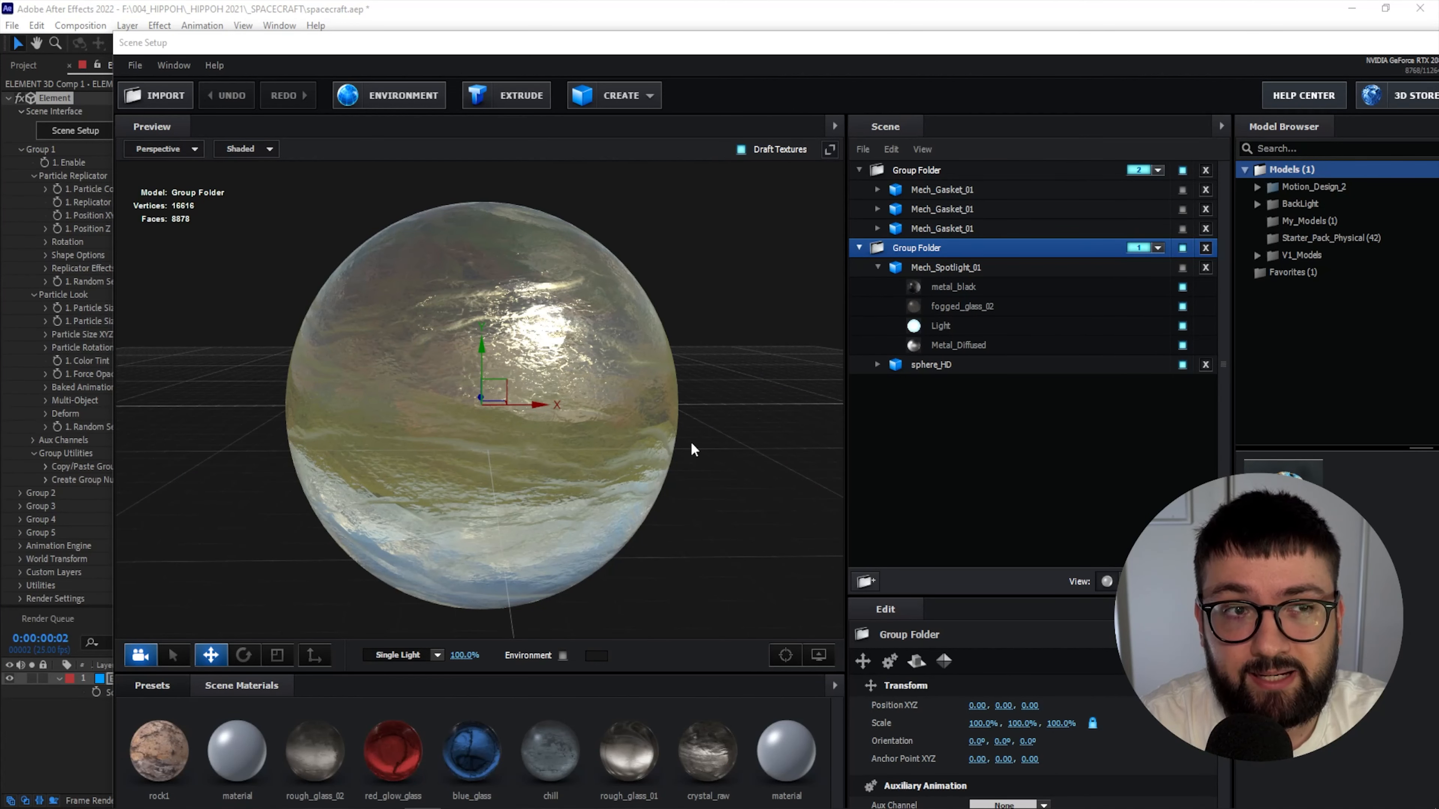
Rotate the sphere model in the Element scene preview to examine its surface.
{"action": "left_click_drag", "start_coordinate": [436, 458], "coordinate": [716, 444]}
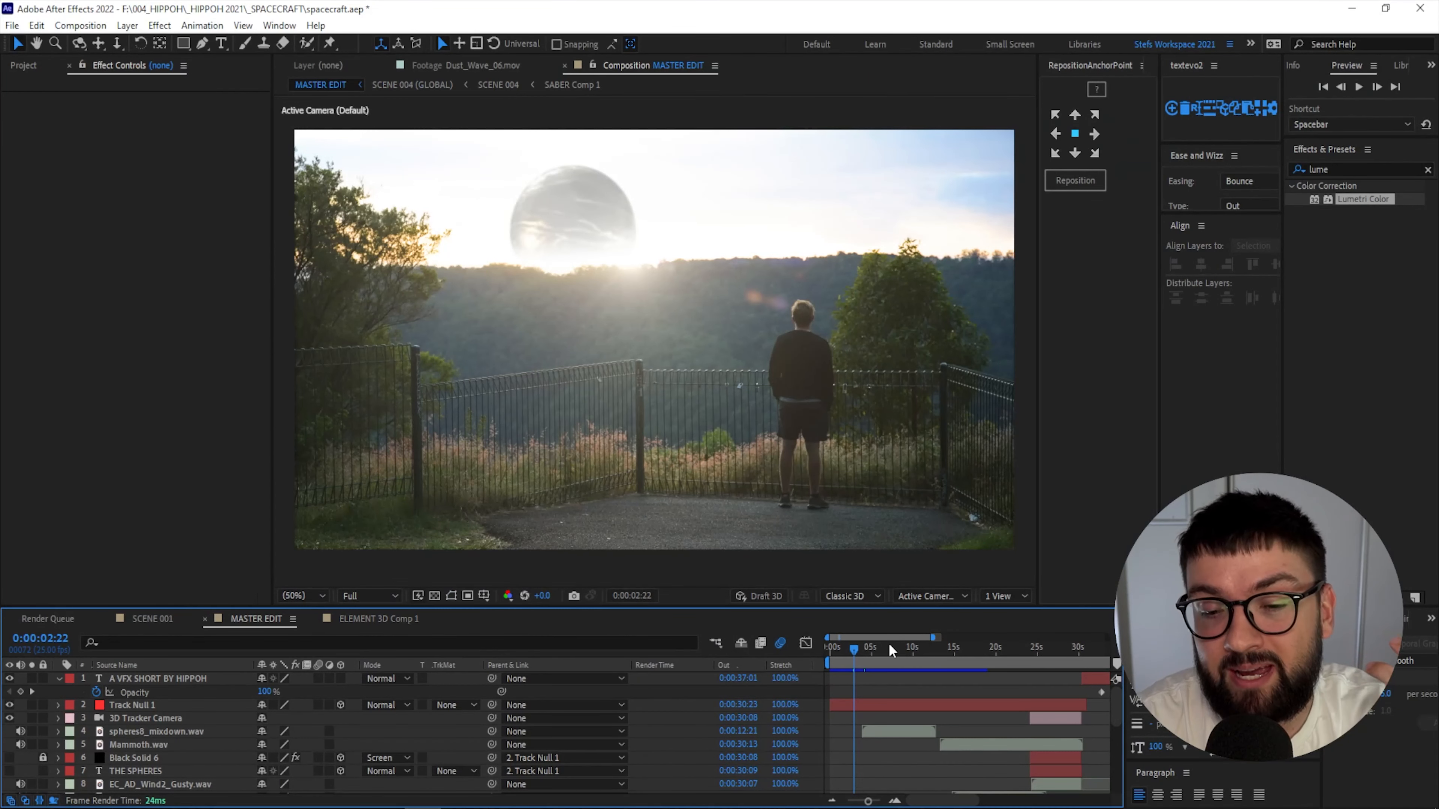
Scrub the opening of MASTER EDIT, and return to SCENE 001 at its first frame.
{"action": "left_click", "coordinate": [897, 645]}
{"action": "left_click_drag", "start_coordinate": [906, 645], "coordinate": [835, 658]}
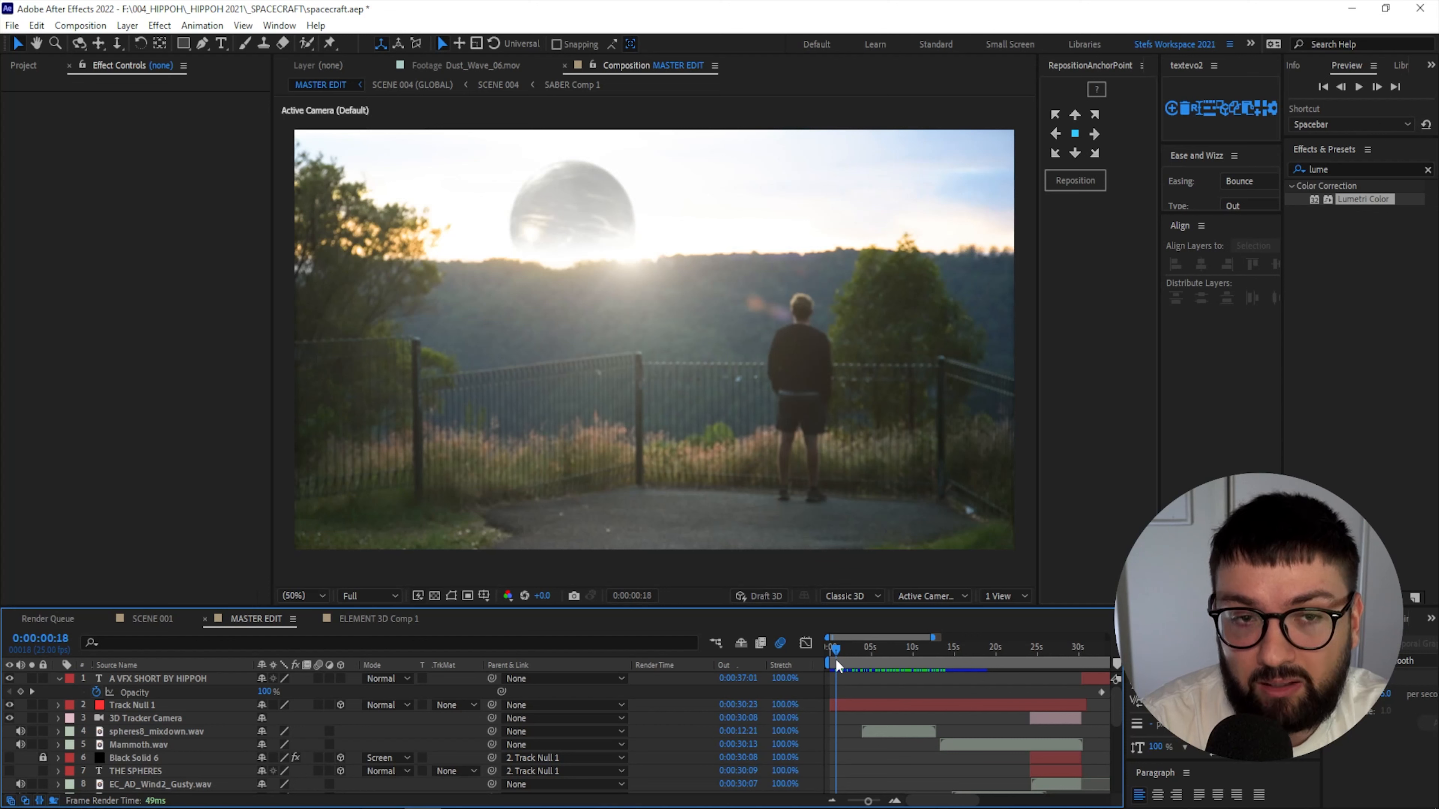
{"action": "left_click", "coordinate": [154, 620]}
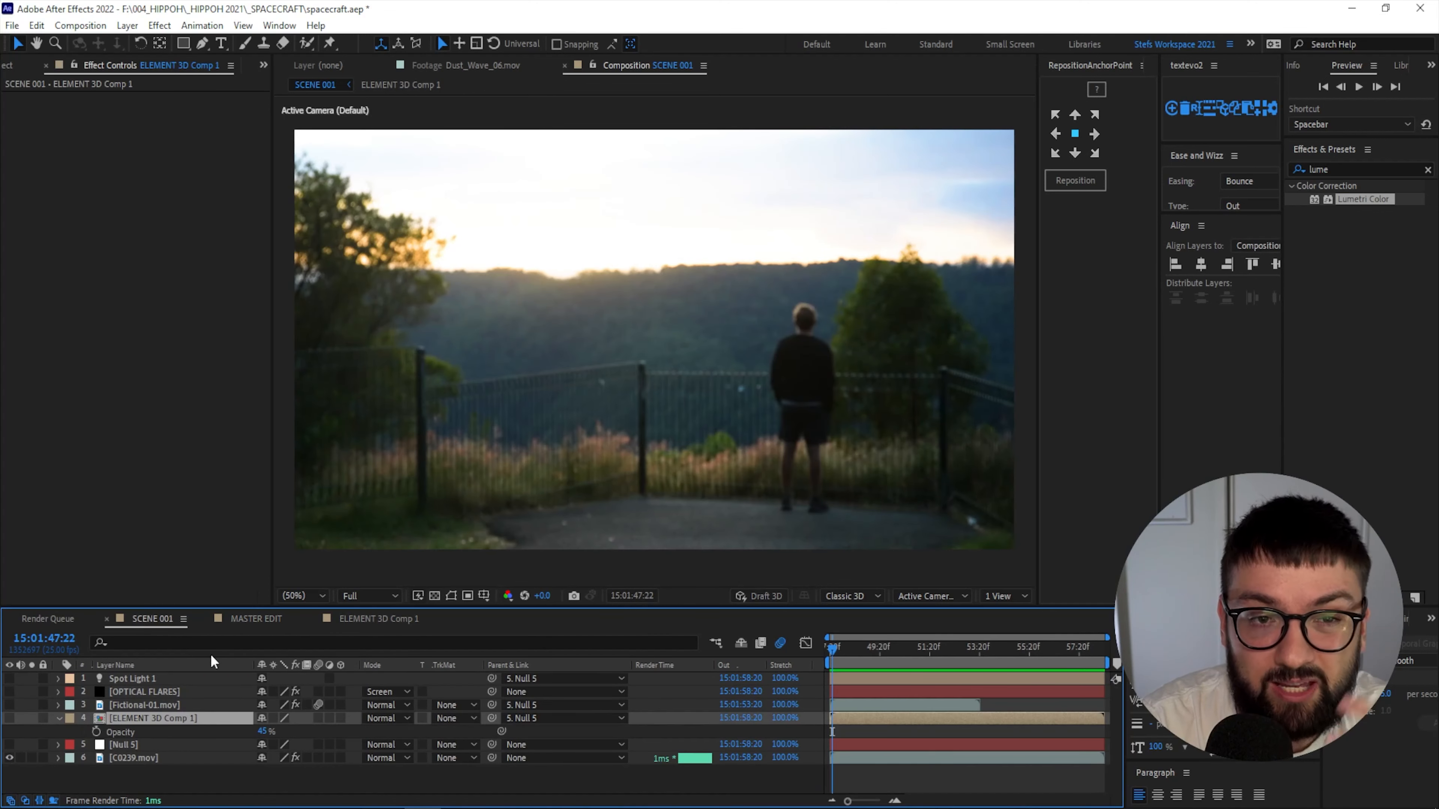
{"action": "left_click", "coordinate": [830, 646]}
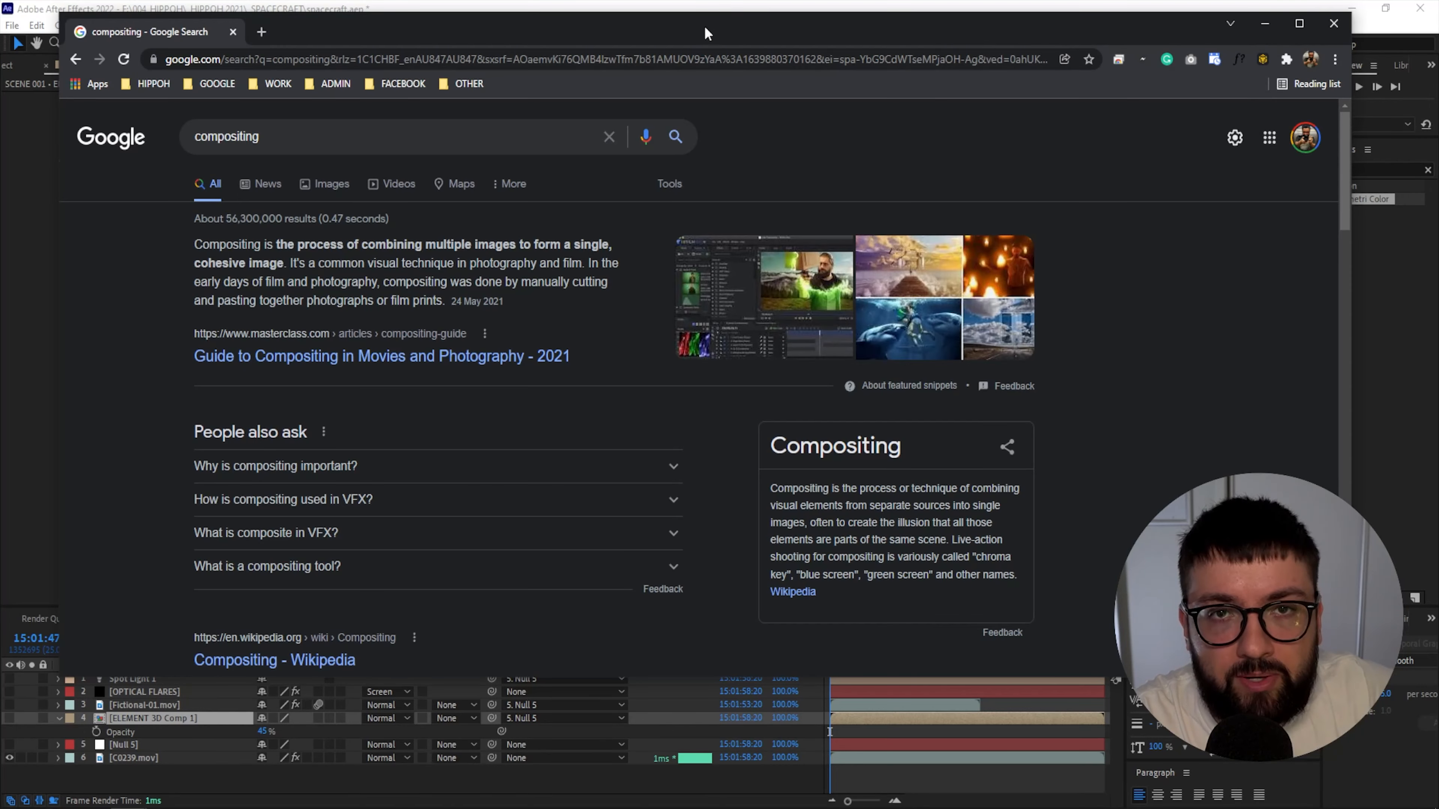
Reposition and maximize the Chrome window holding the Google results for "compositing".
{"action": "left_click_drag", "start_coordinate": [704, 28], "coordinate": [745, 64]}
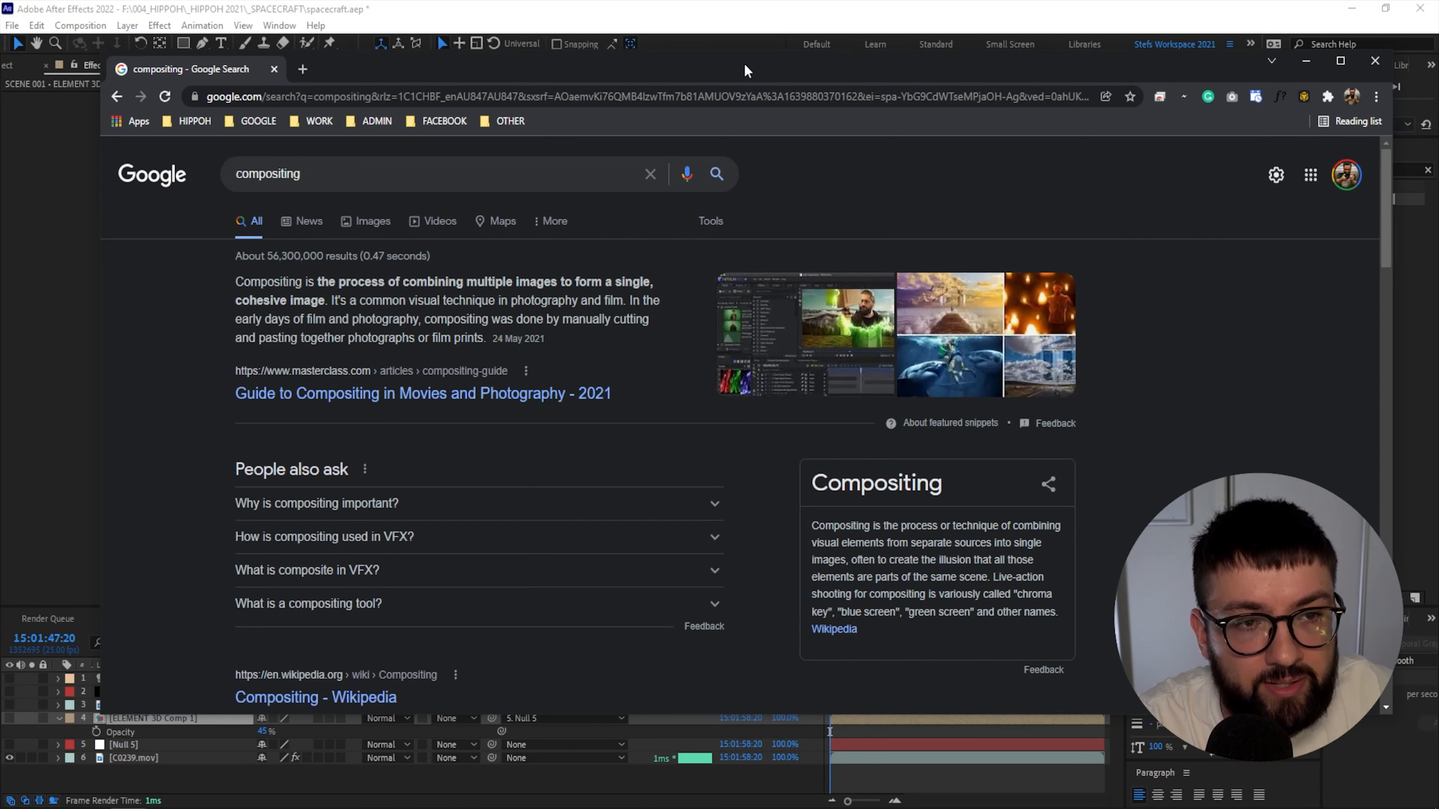
{"action": "left_click", "coordinate": [1303, 60]}
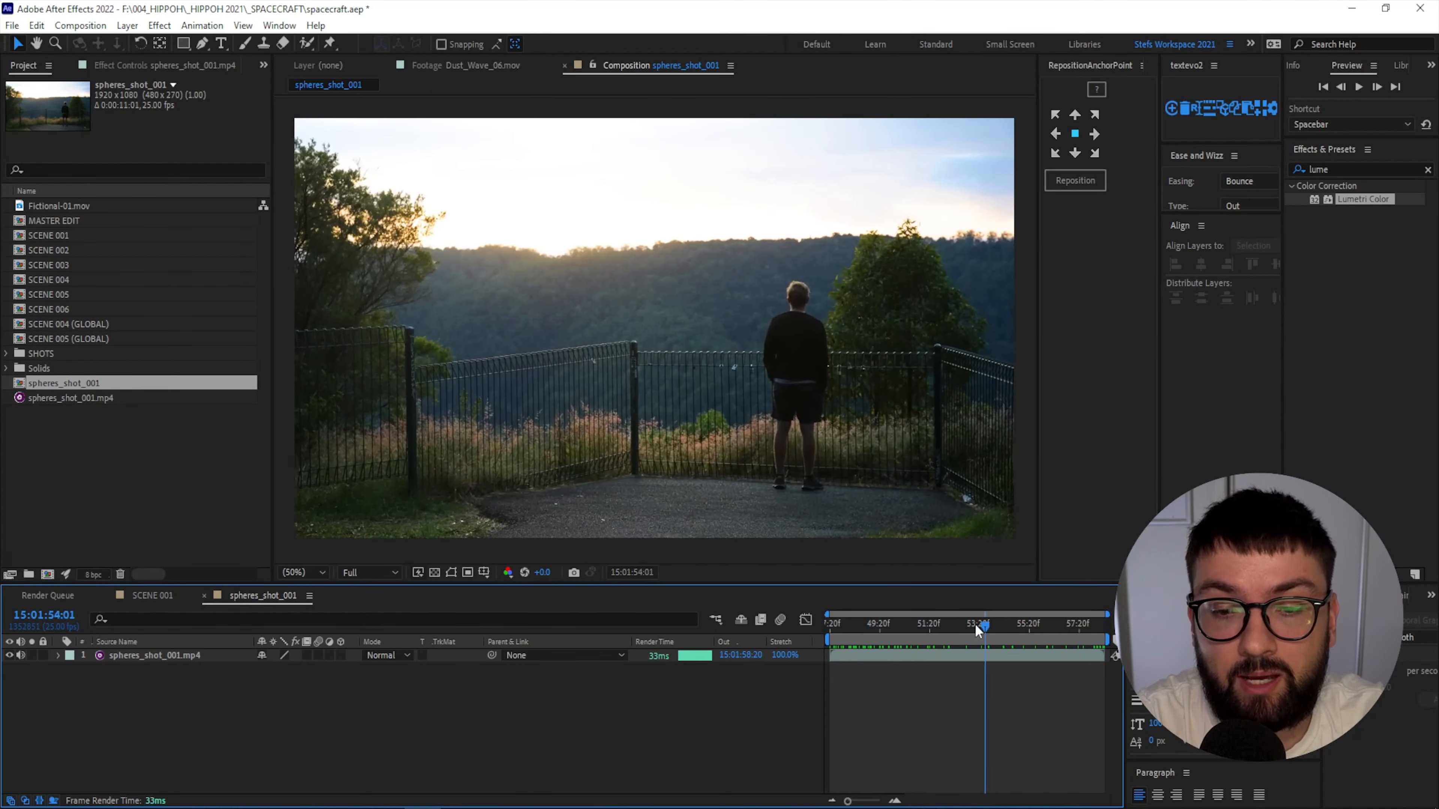
Go to the first frame of spheres_shot_001 and apply Track in Boris FX Mocha to the spheres_shot_001.mp4 layer.
{"action": "left_click_drag", "start_coordinate": [977, 631], "coordinate": [829, 626]}
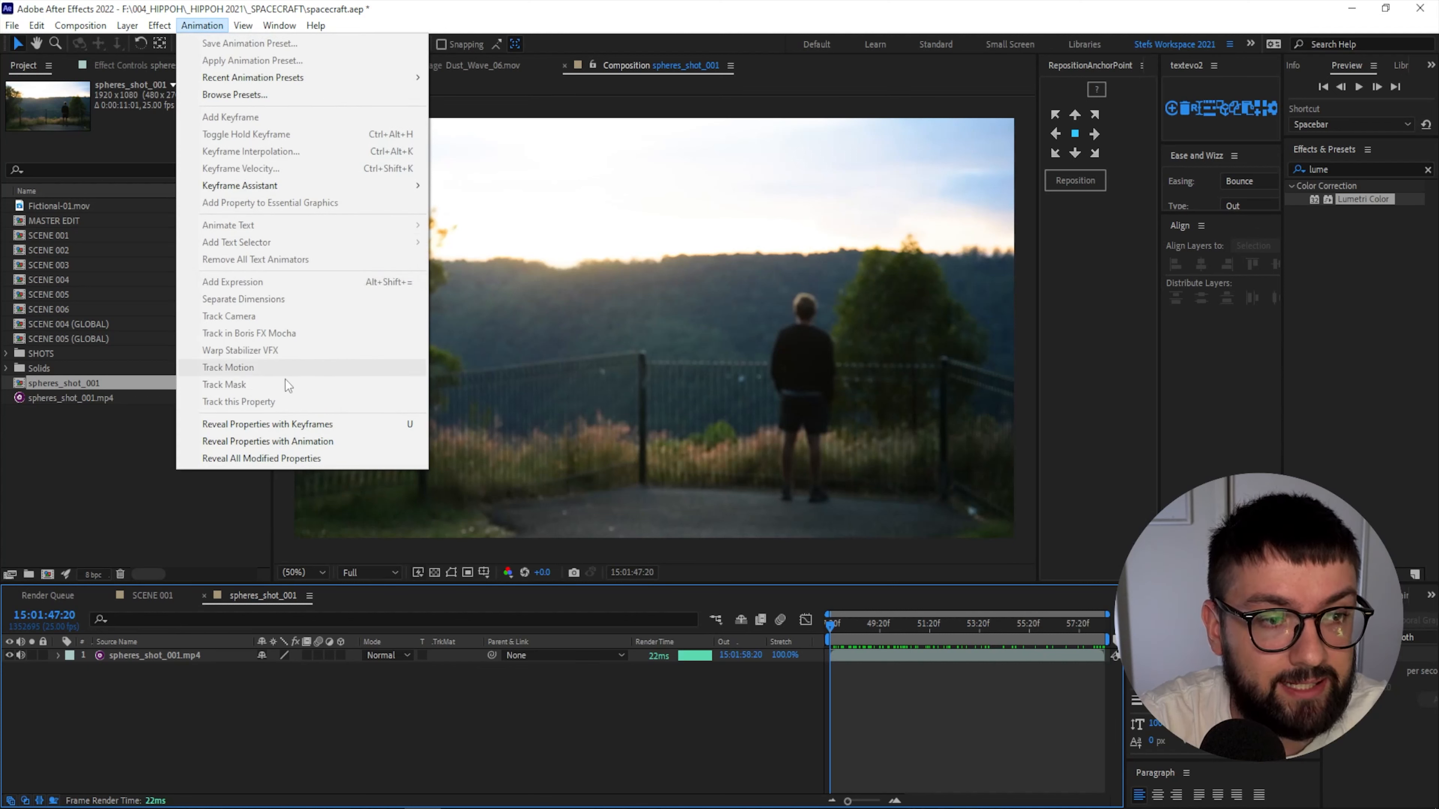
{"action": "left_click", "coordinate": [150, 655]}
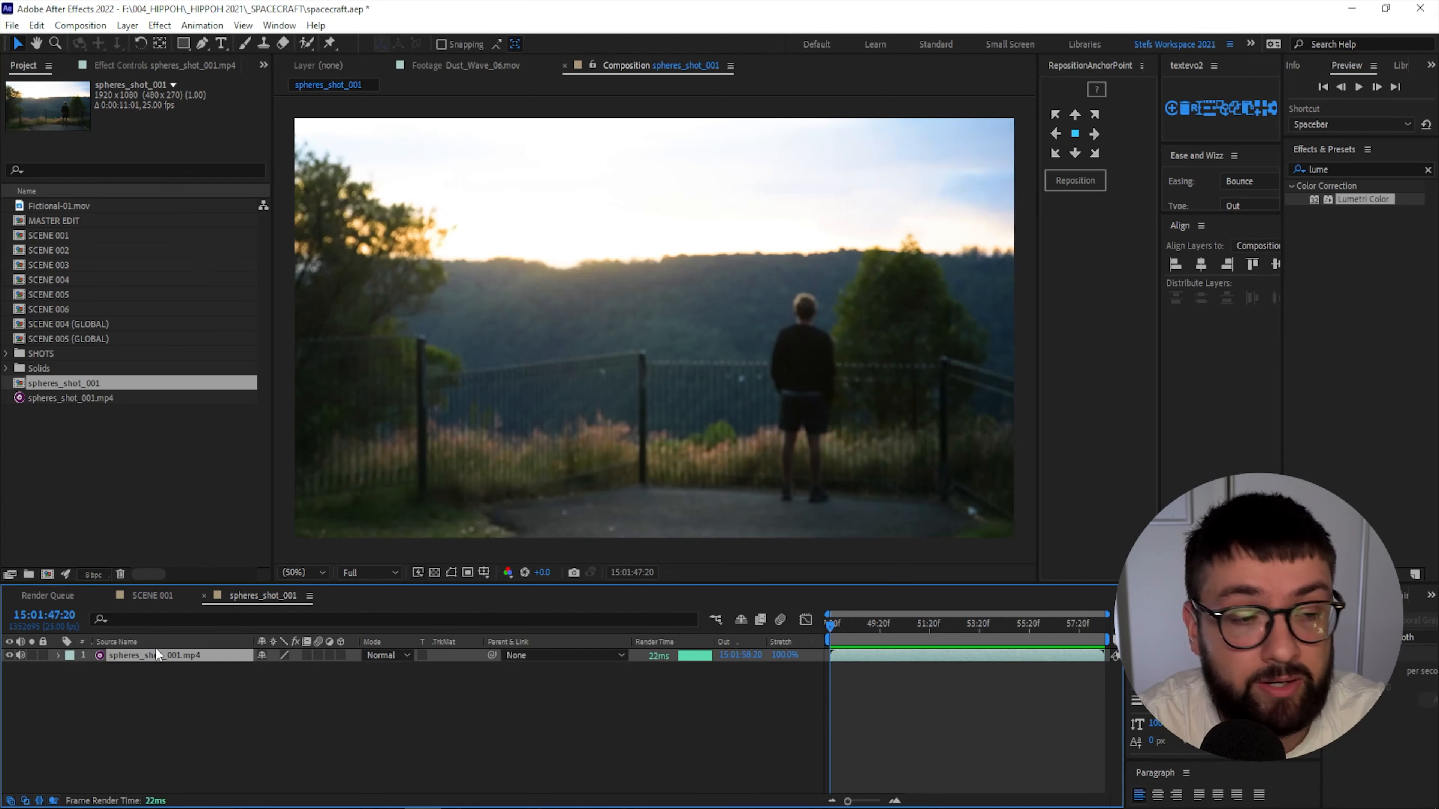
{"action": "left_click", "coordinate": [202, 25]}
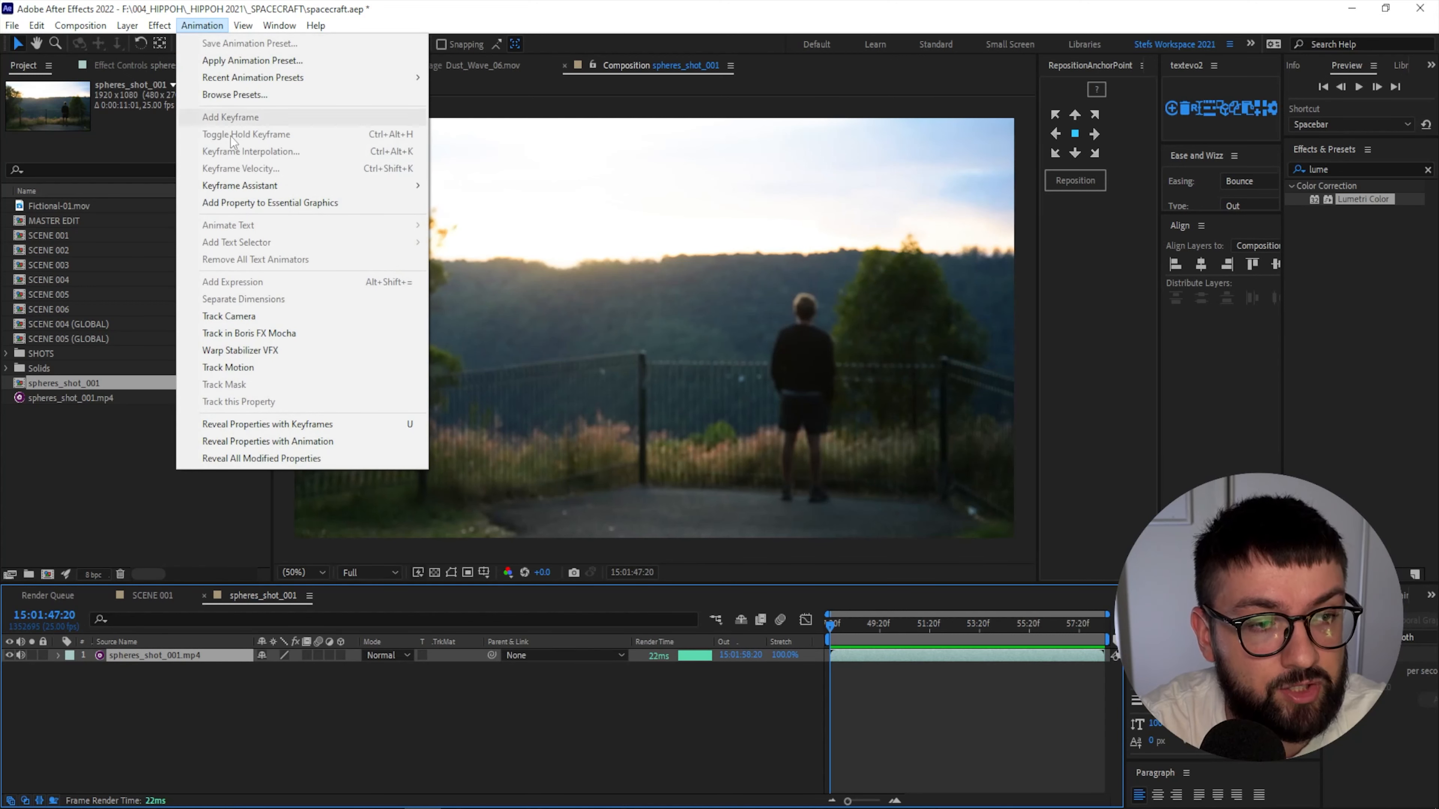
{"action": "left_click", "coordinate": [267, 332]}
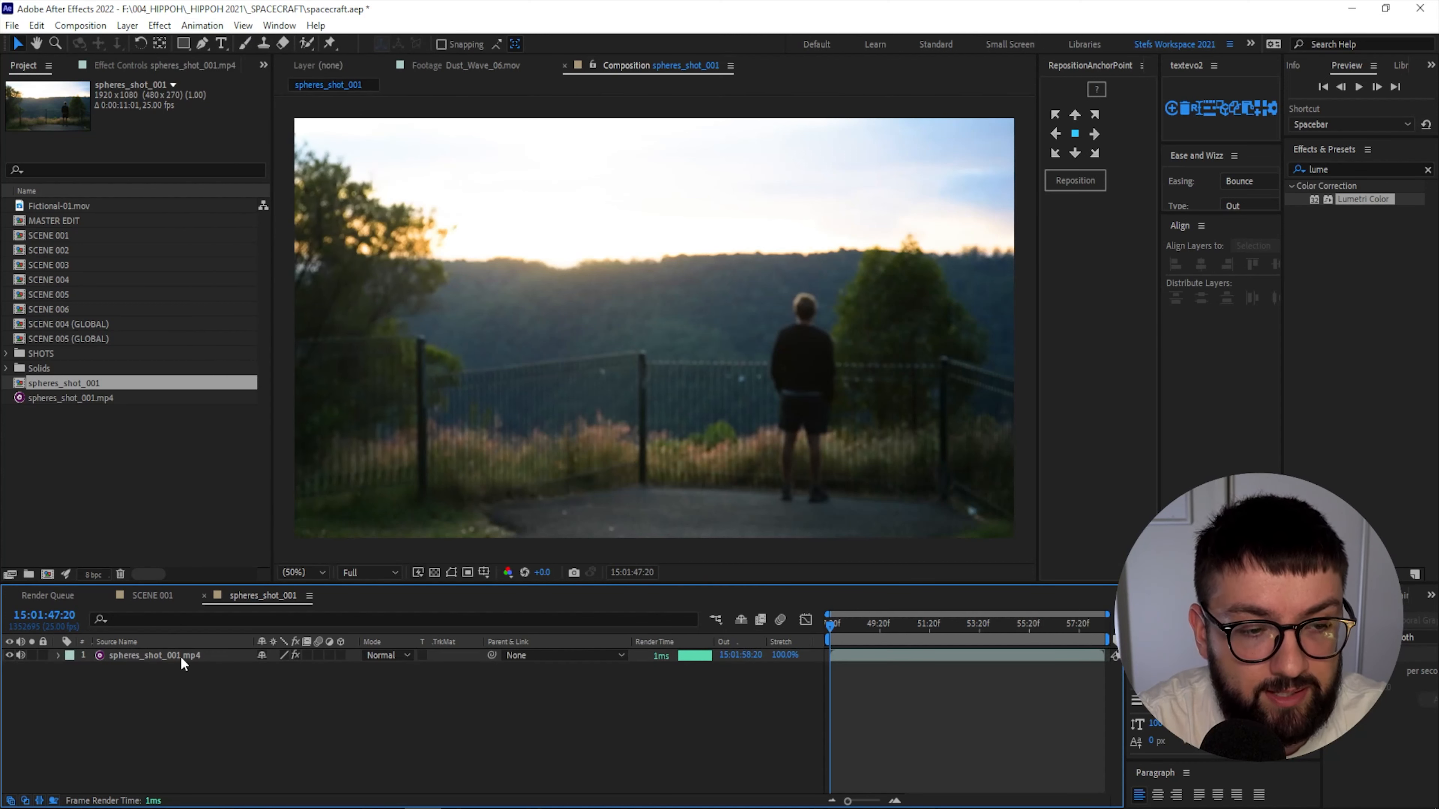
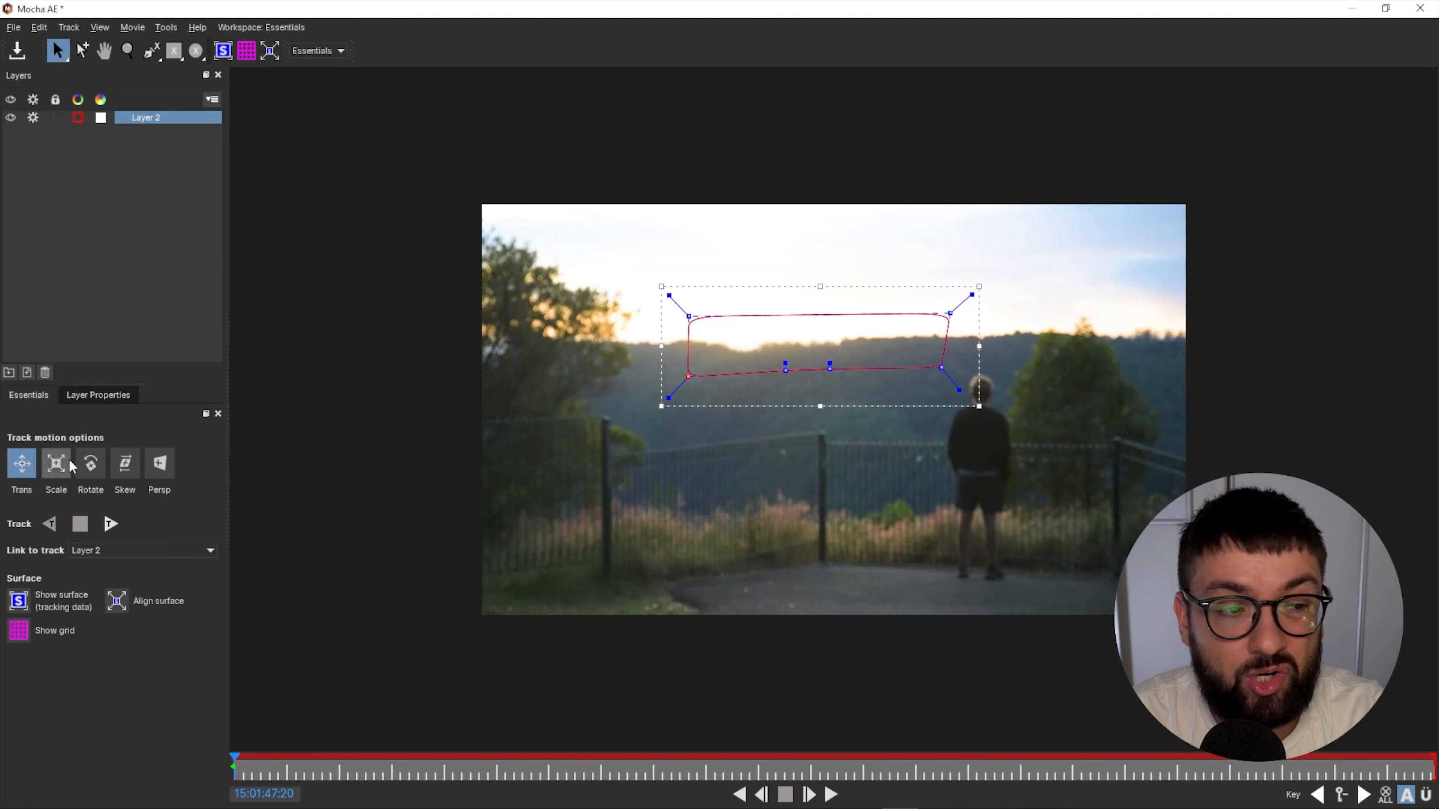
Enable Scale and Rotate in the track motion options, and rename Layer 2 to BG TRACK.
{"action": "left_click", "coordinate": [56, 463]}
{"action": "left_click", "coordinate": [91, 464]}
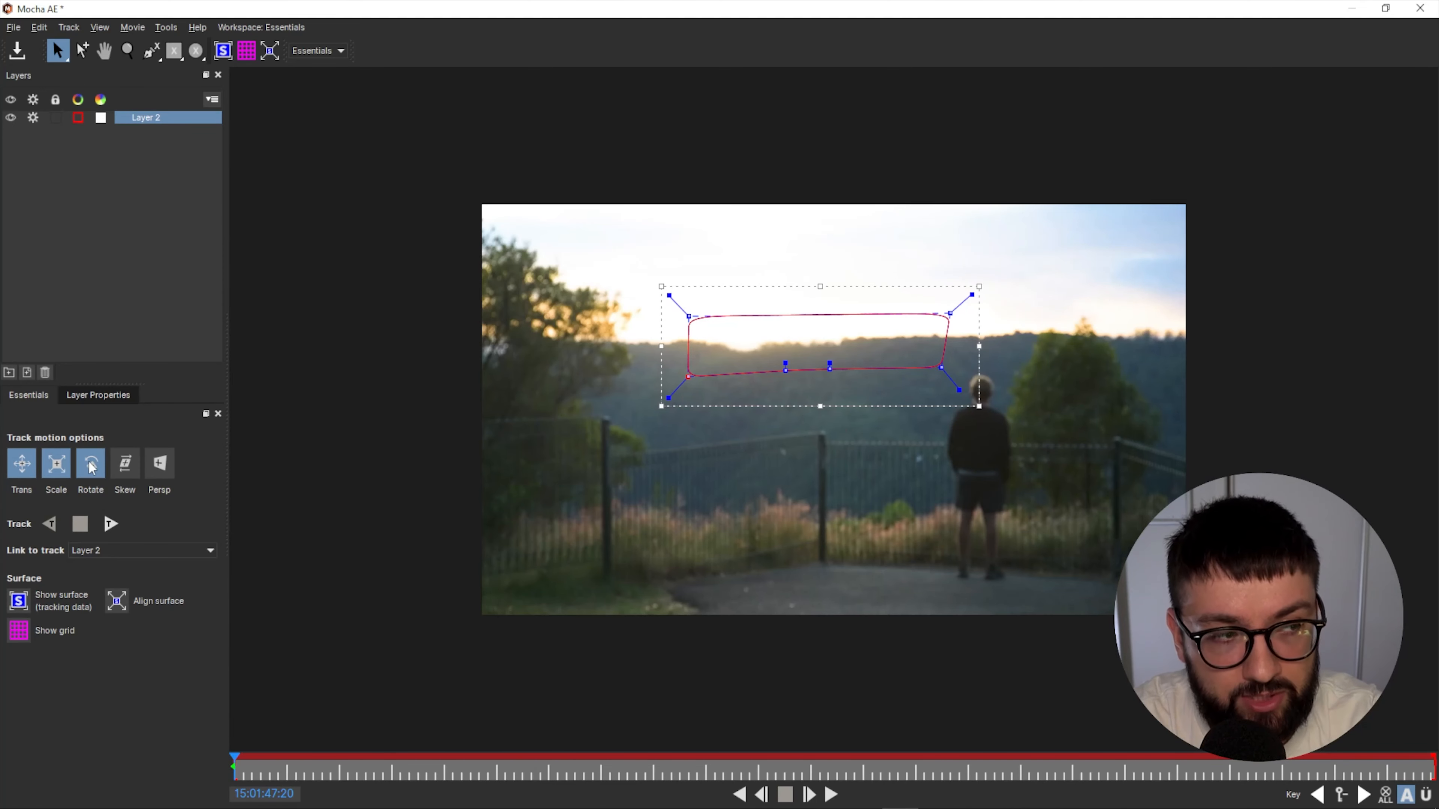
{"action": "left_click", "coordinate": [151, 121]}
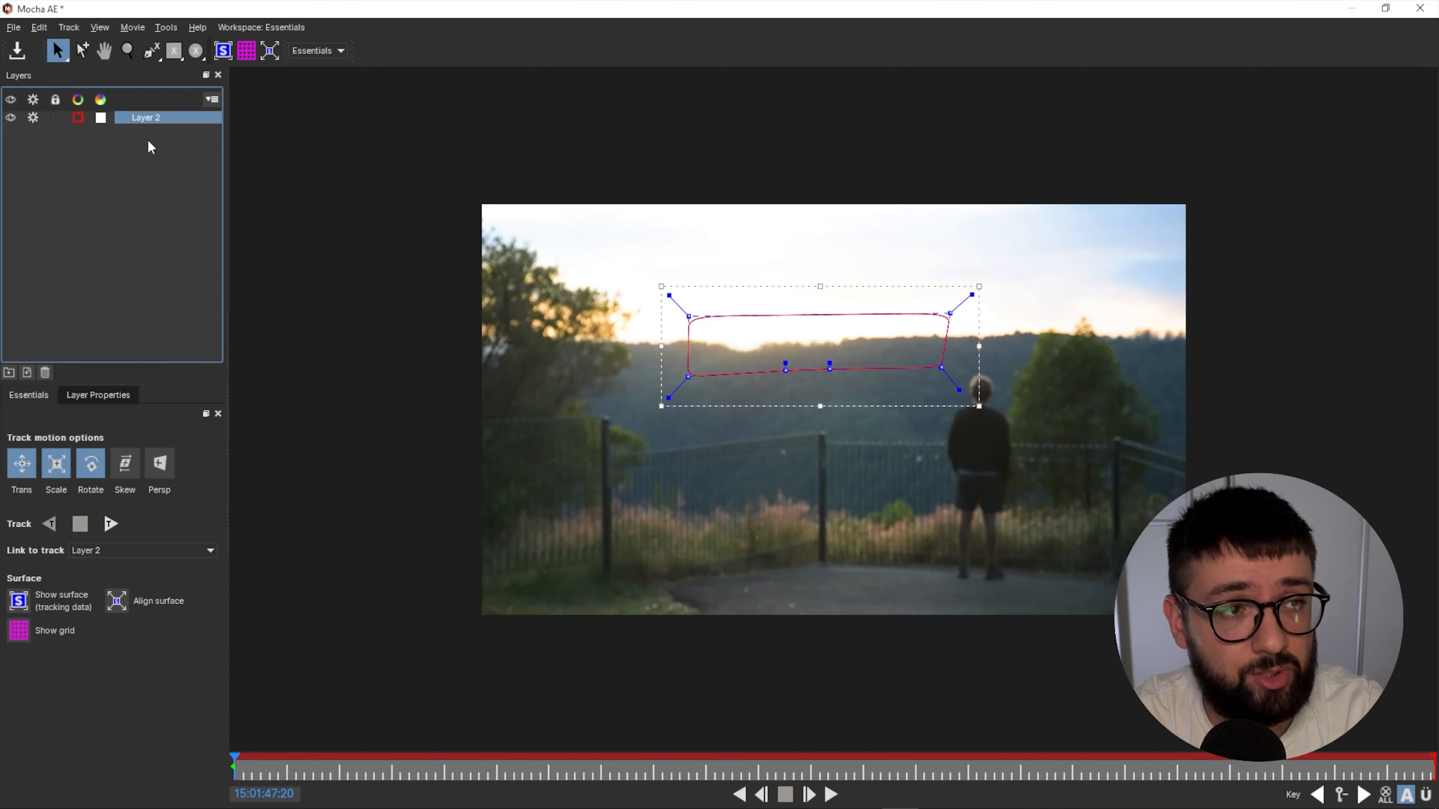
{"action": "double_click", "coordinate": [141, 116]}
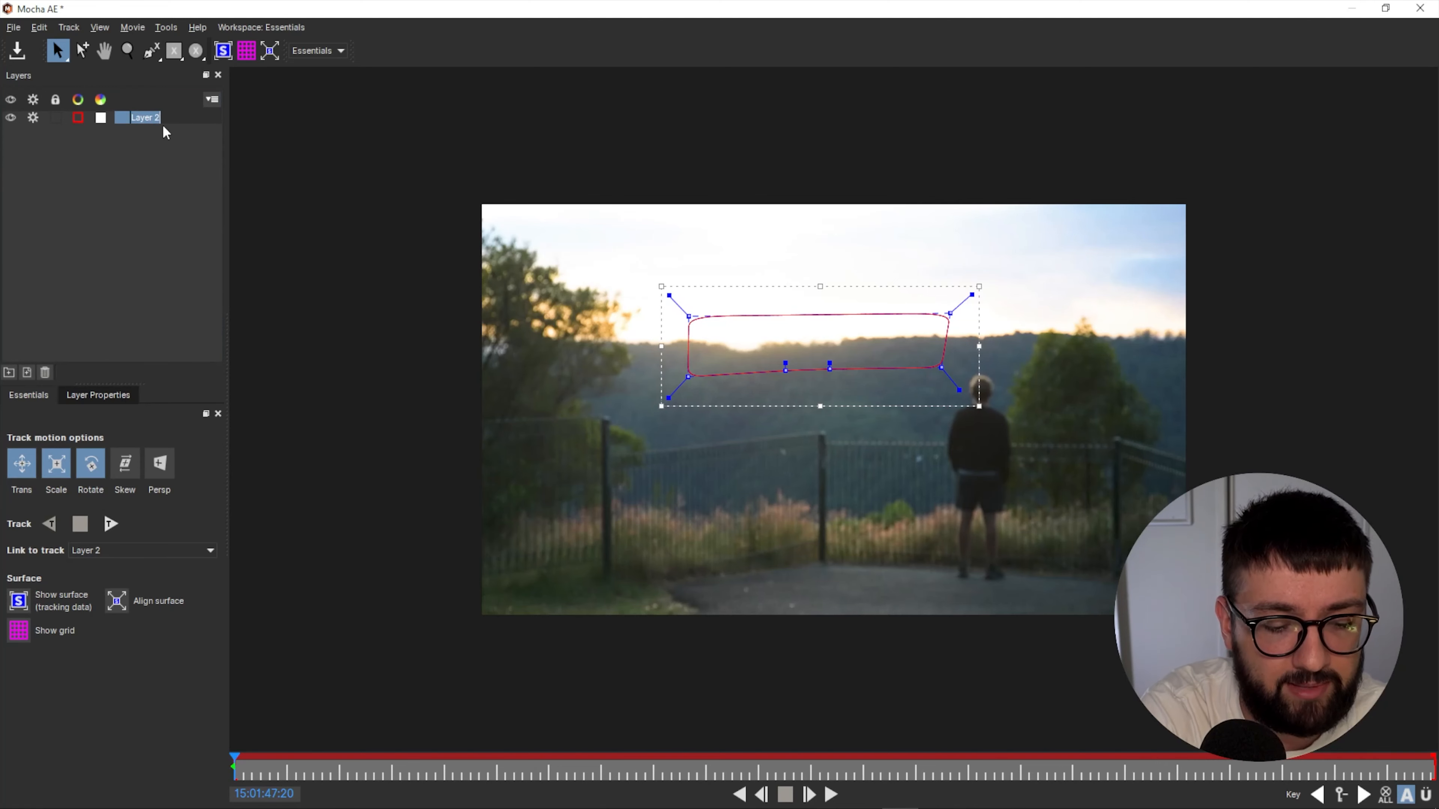
{"action": "key", "text": "Return"}
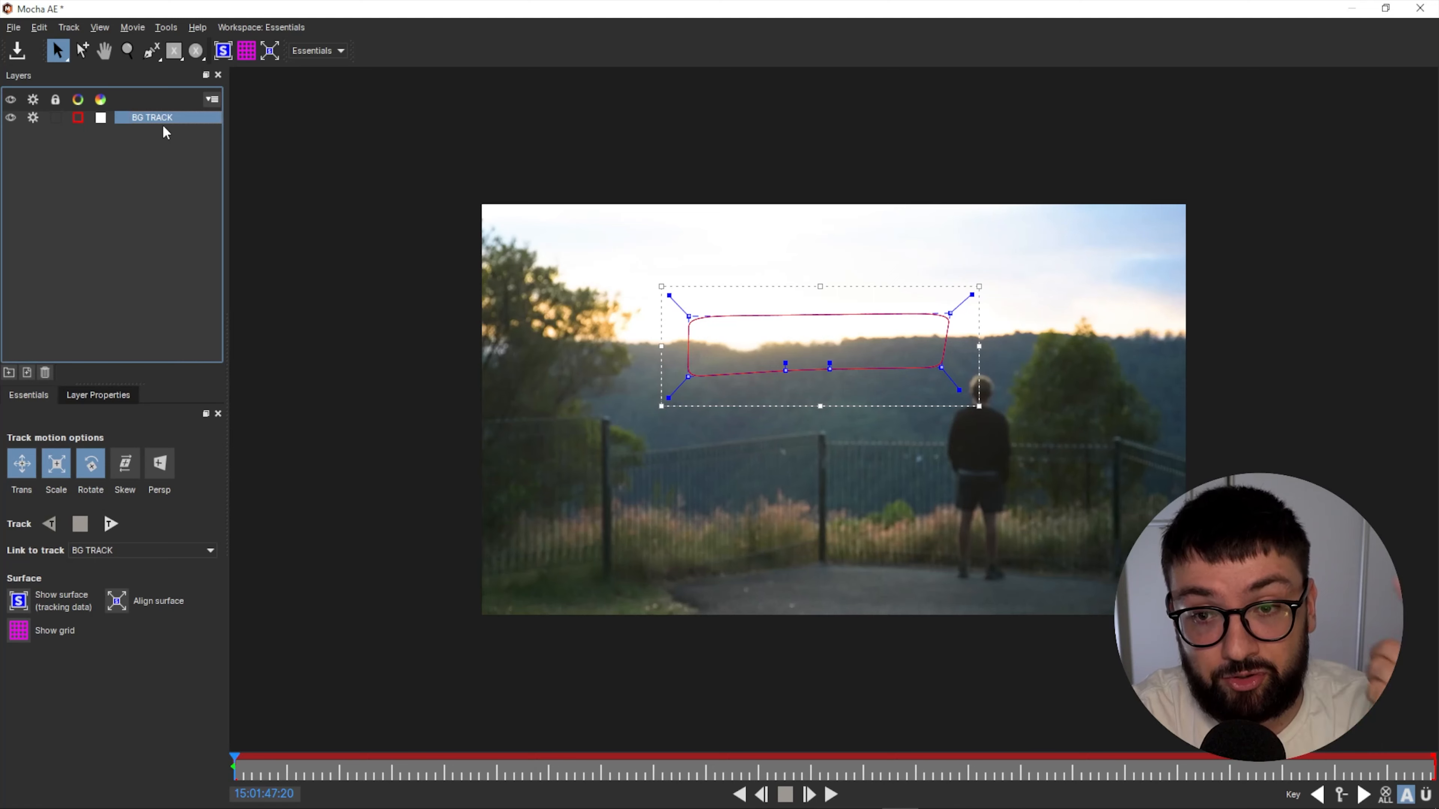
Track the BG TRACK layer forward through the whole clip and return to the first frame.
{"action": "left_click", "coordinate": [113, 523]}
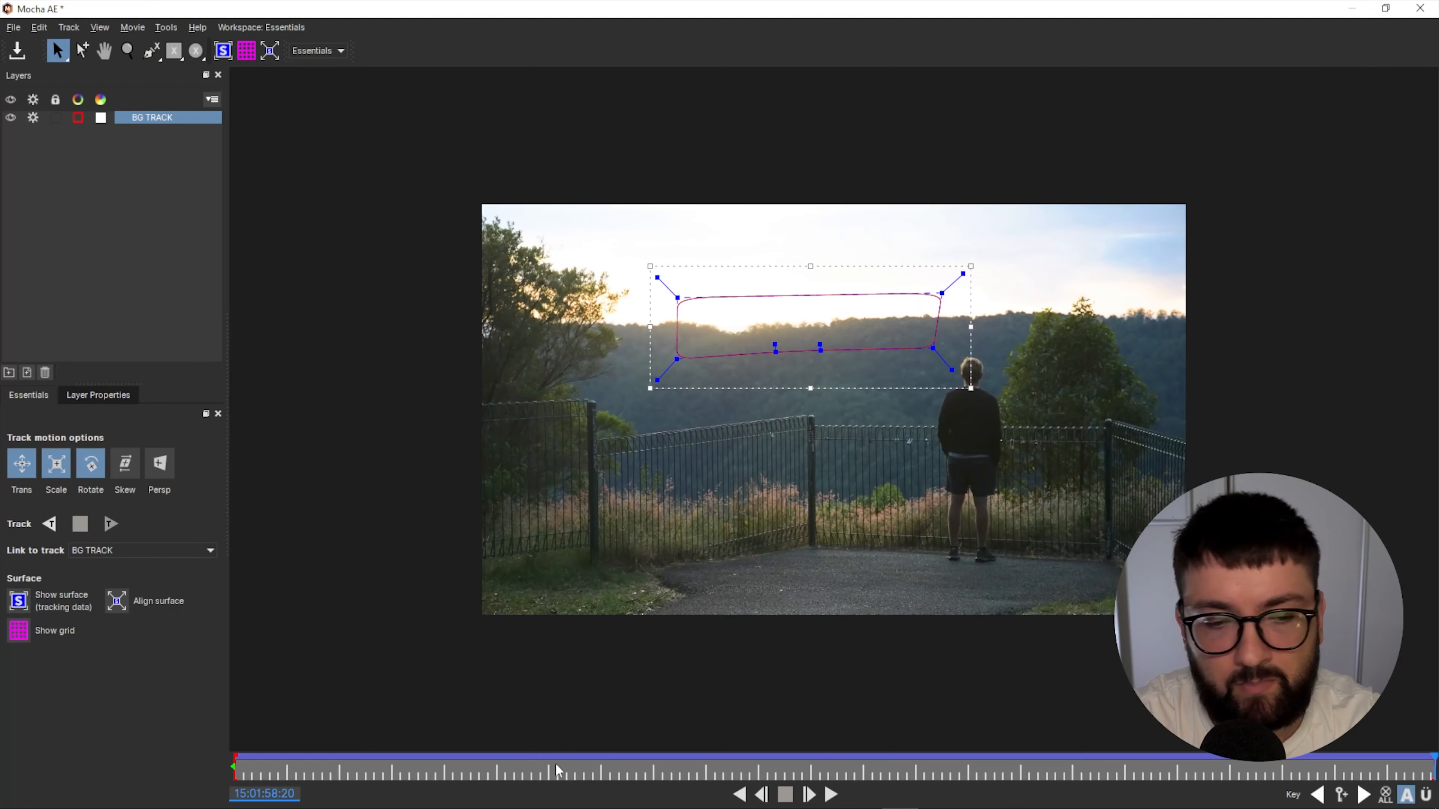
{"action": "left_click_drag", "start_coordinate": [556, 768], "coordinate": [218, 777]}
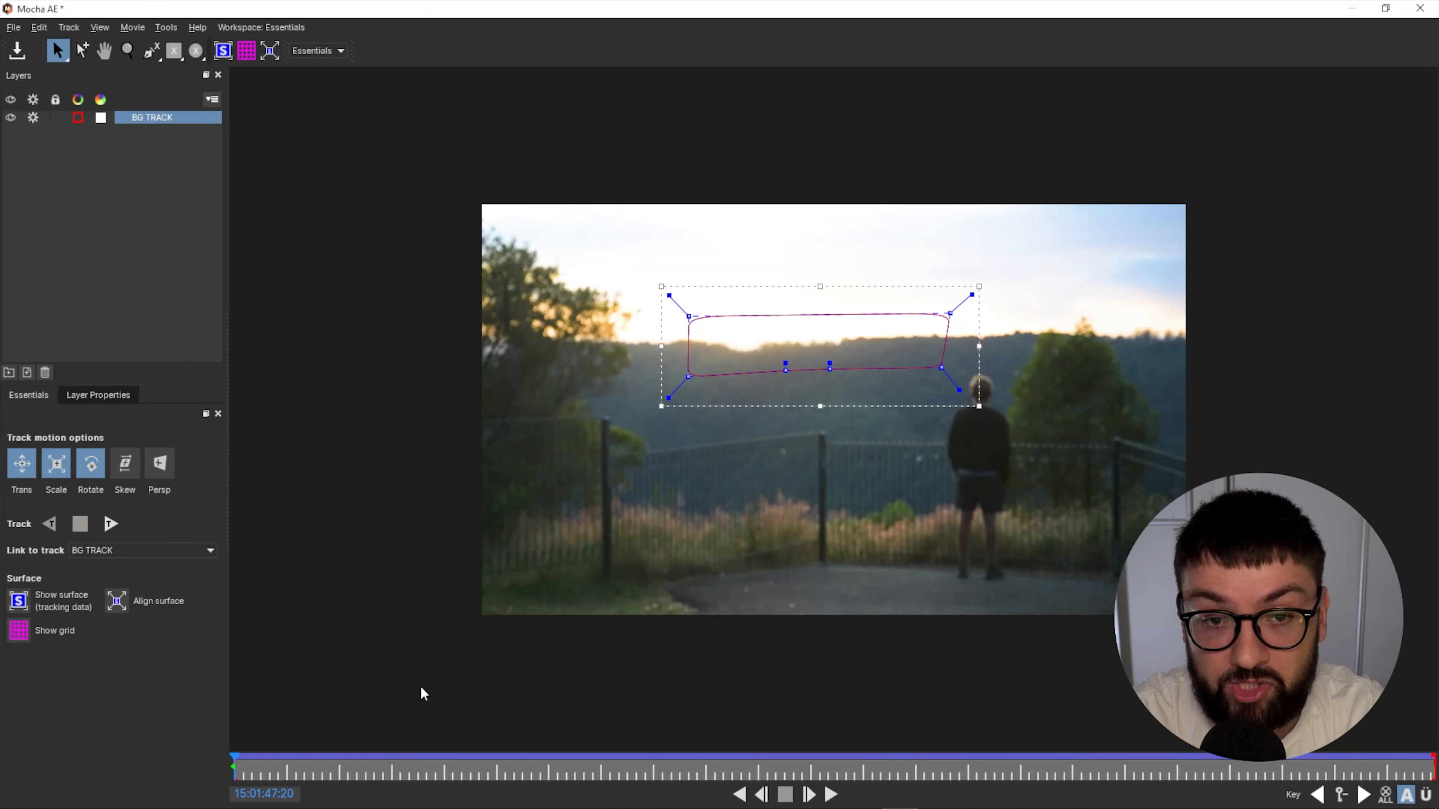
Save the Mocha AE project and close Mocha to return to After Effects.
{"action": "left_click", "coordinate": [21, 59]}
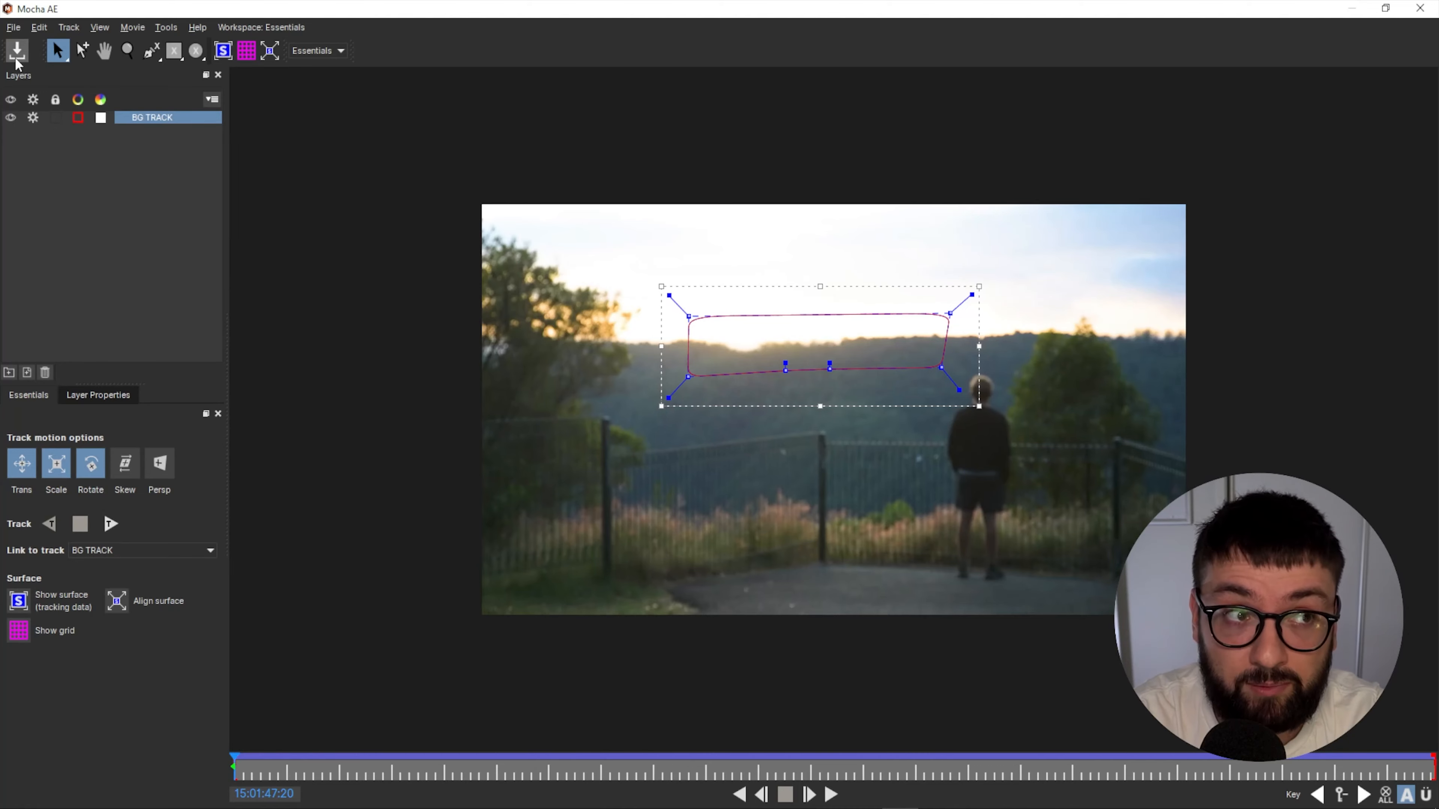
{"action": "left_click", "coordinate": [165, 262]}
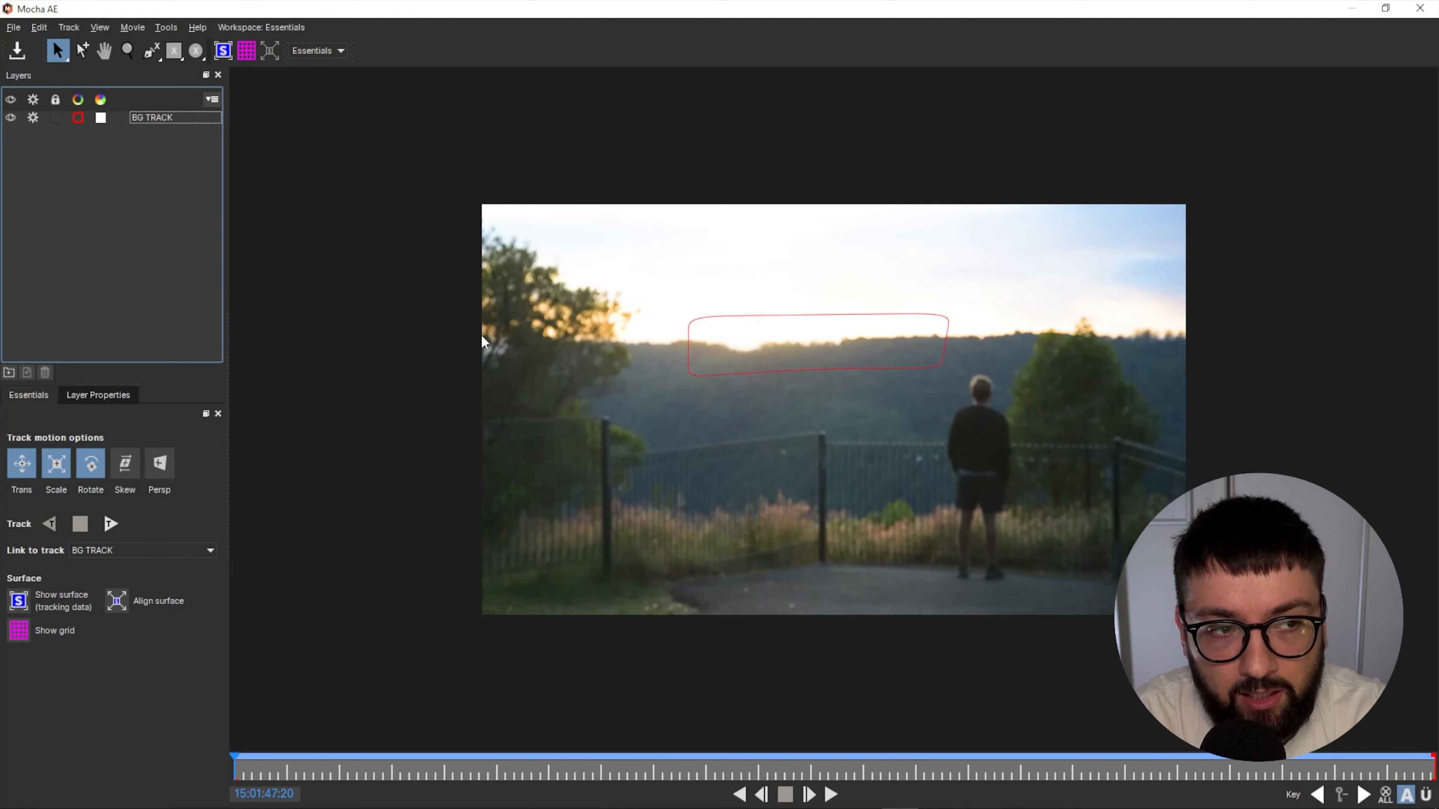
{"action": "left_click", "coordinate": [1420, 8]}
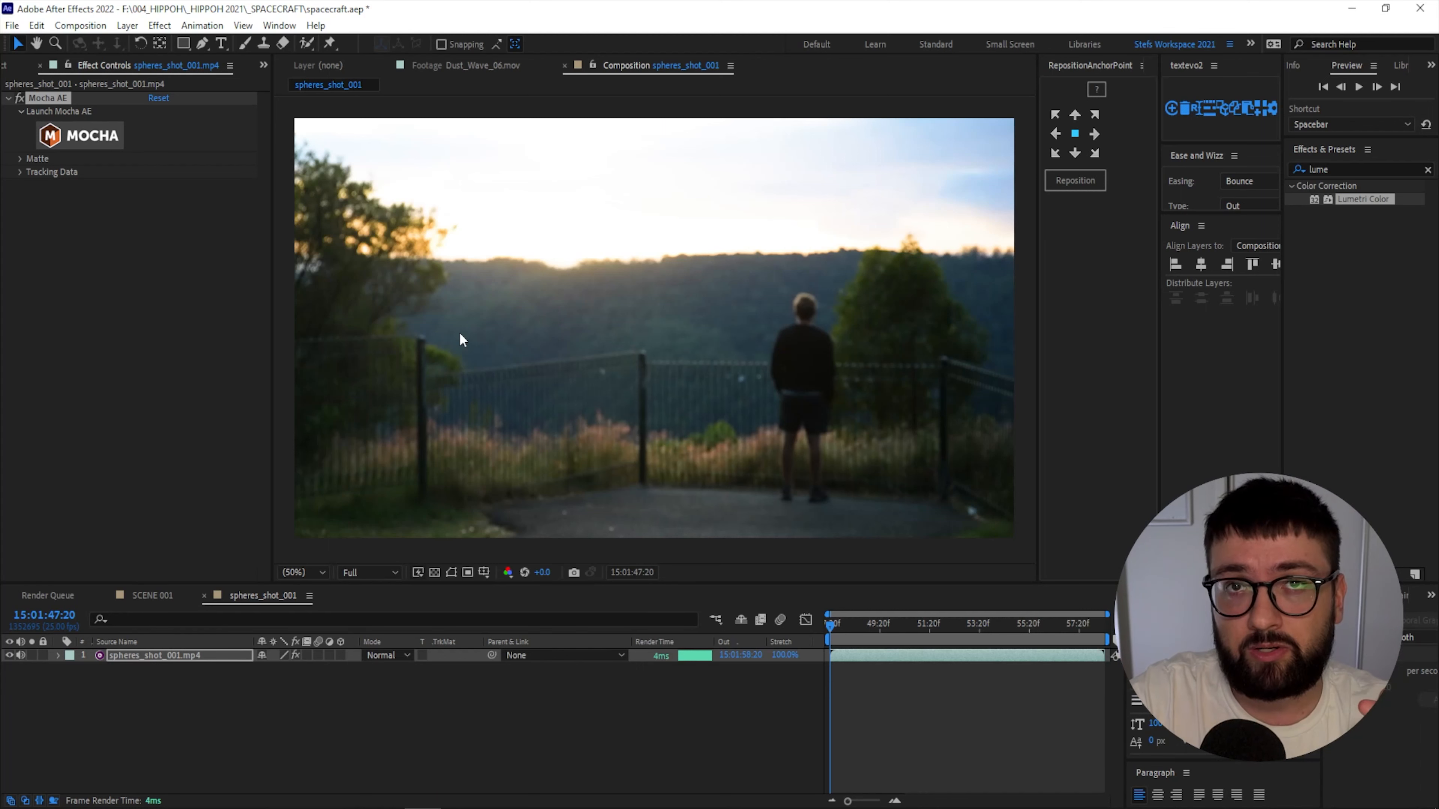
Create a null object in the spheres_shot_001 composition and rename it BG TRACK.
{"action": "left_click", "coordinate": [95, 176]}
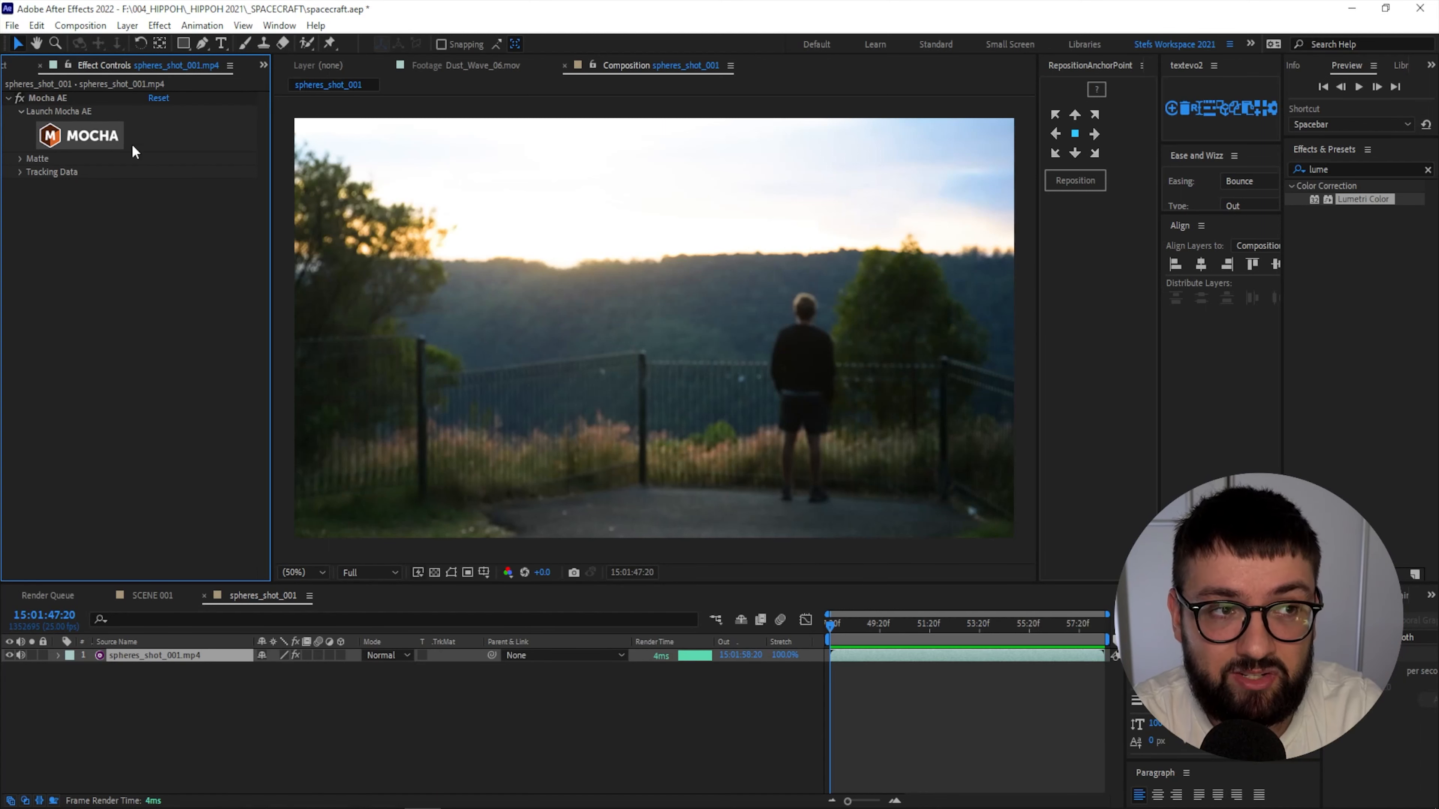
{"action": "left_click", "coordinate": [177, 678]}
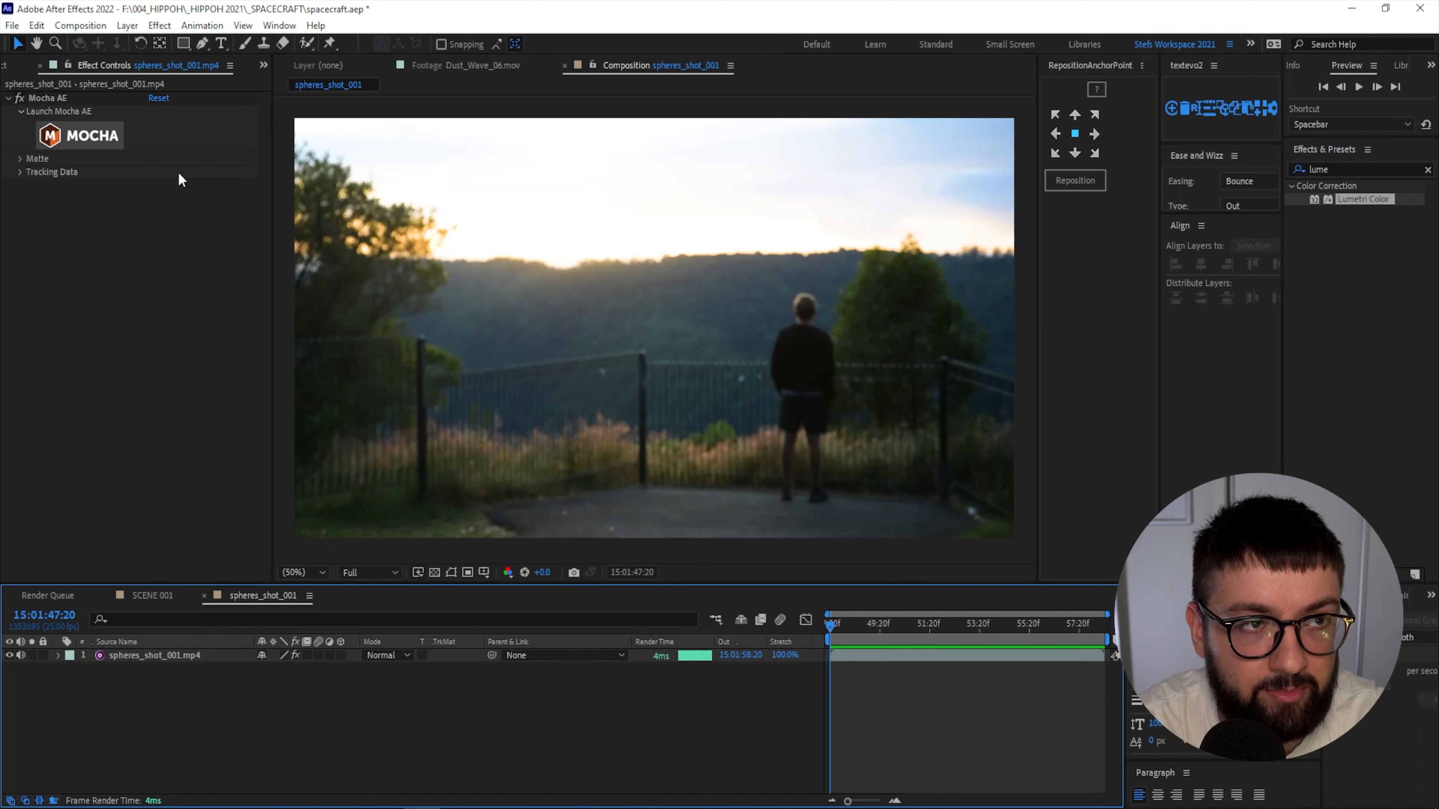
{"action": "left_click", "coordinate": [136, 28]}
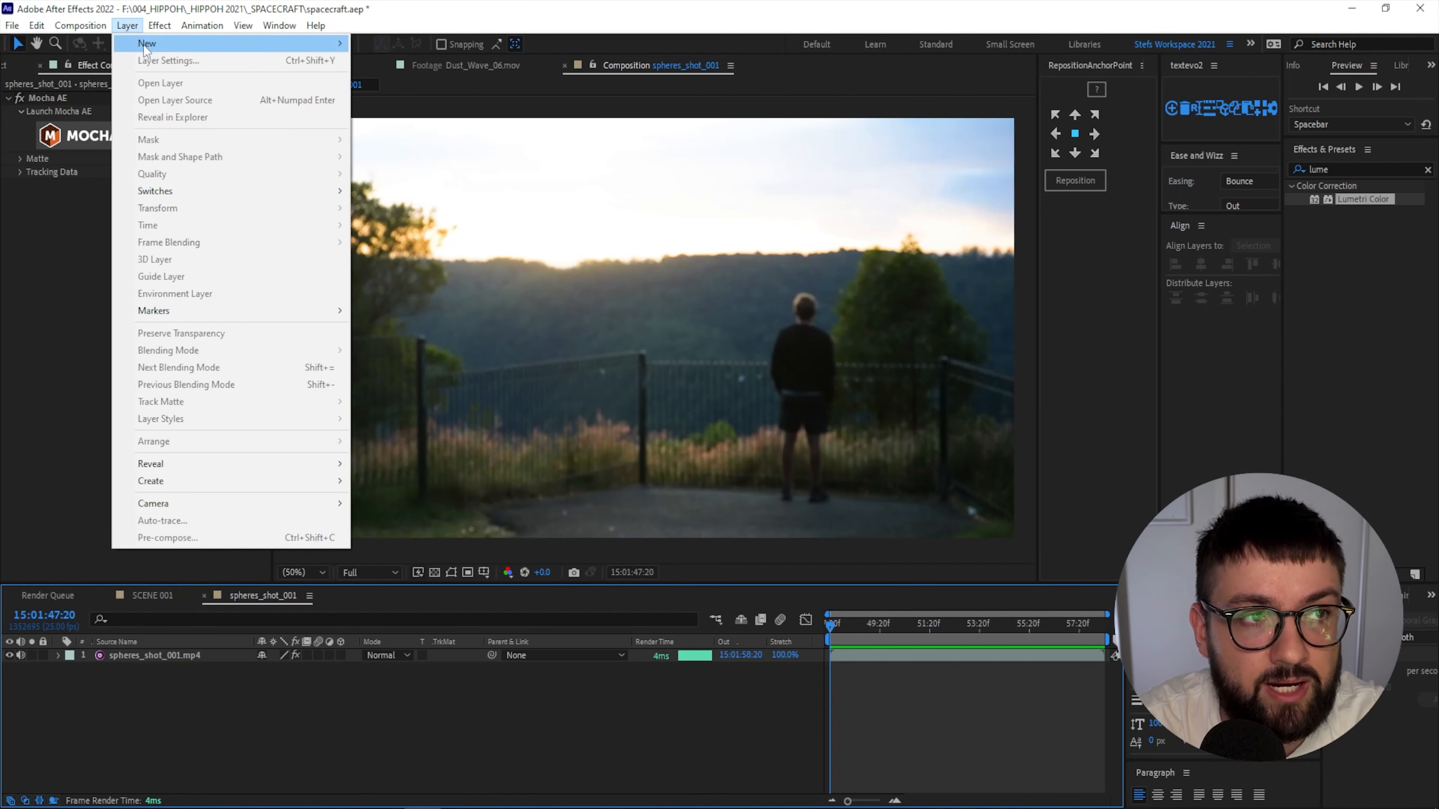
{"action": "mouse_move", "coordinate": [144, 44]}
{"action": "left_click", "coordinate": [421, 109]}
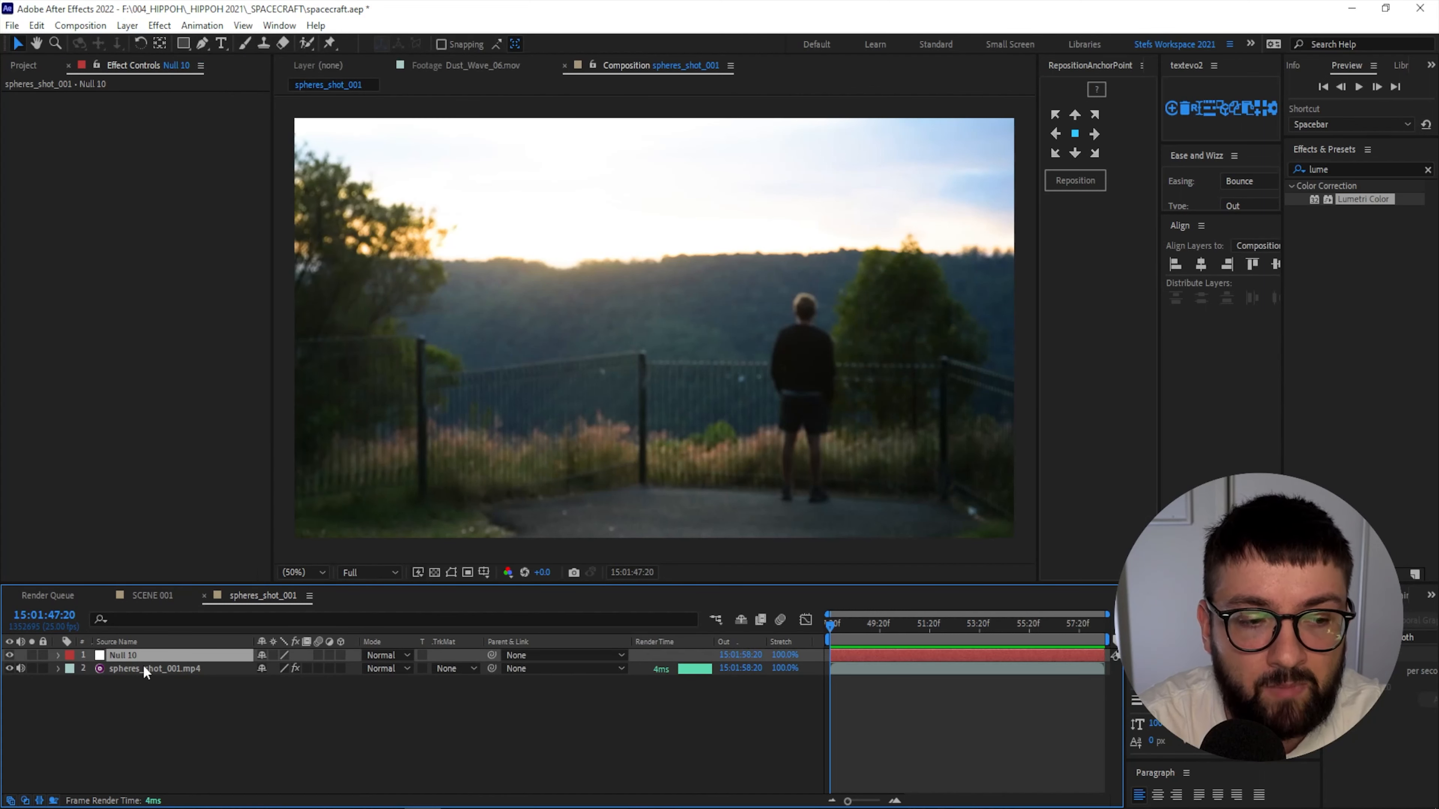
{"action": "key", "text": "Return"}
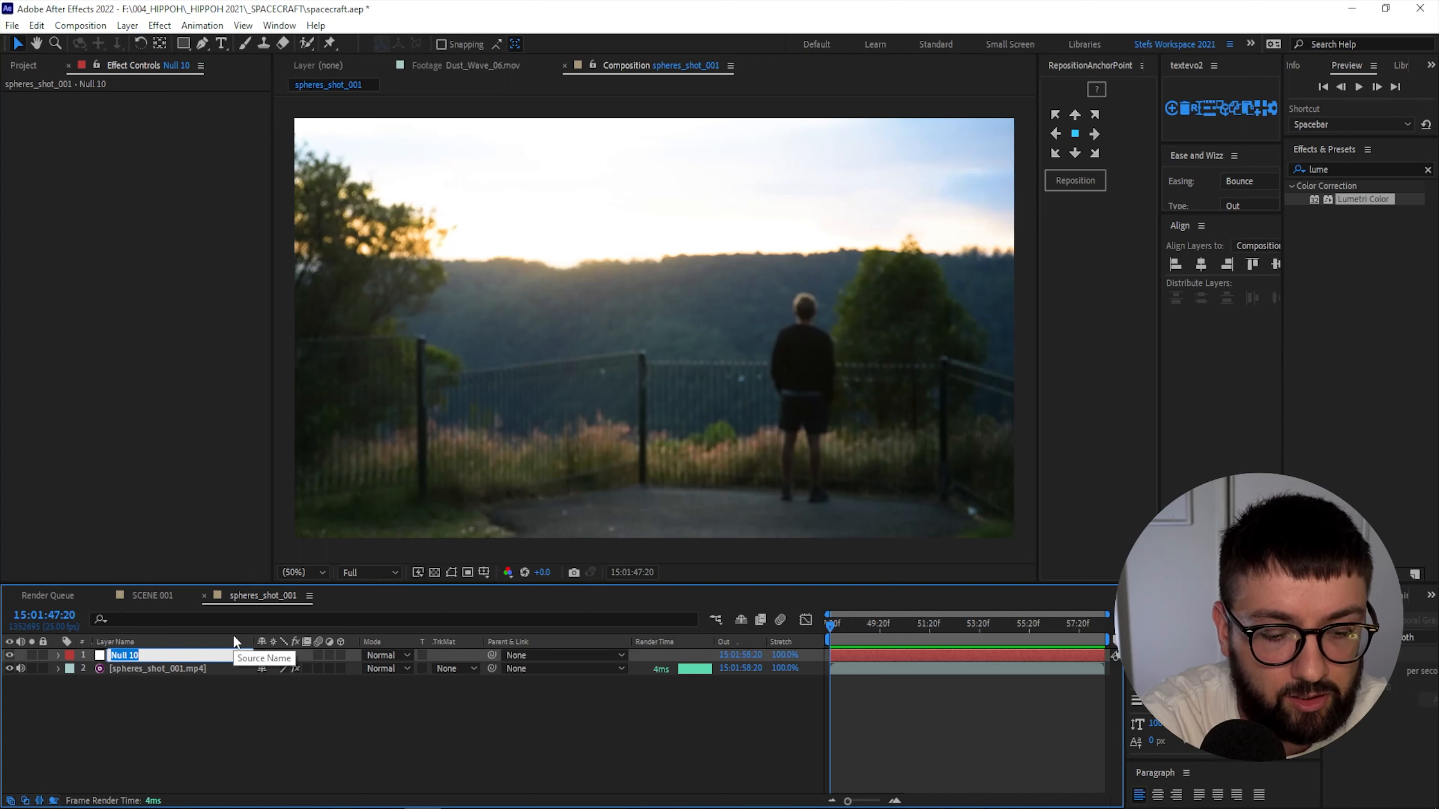
{"action": "type", "text": "BG TRACK"}
{"action": "key", "text": "Return"}
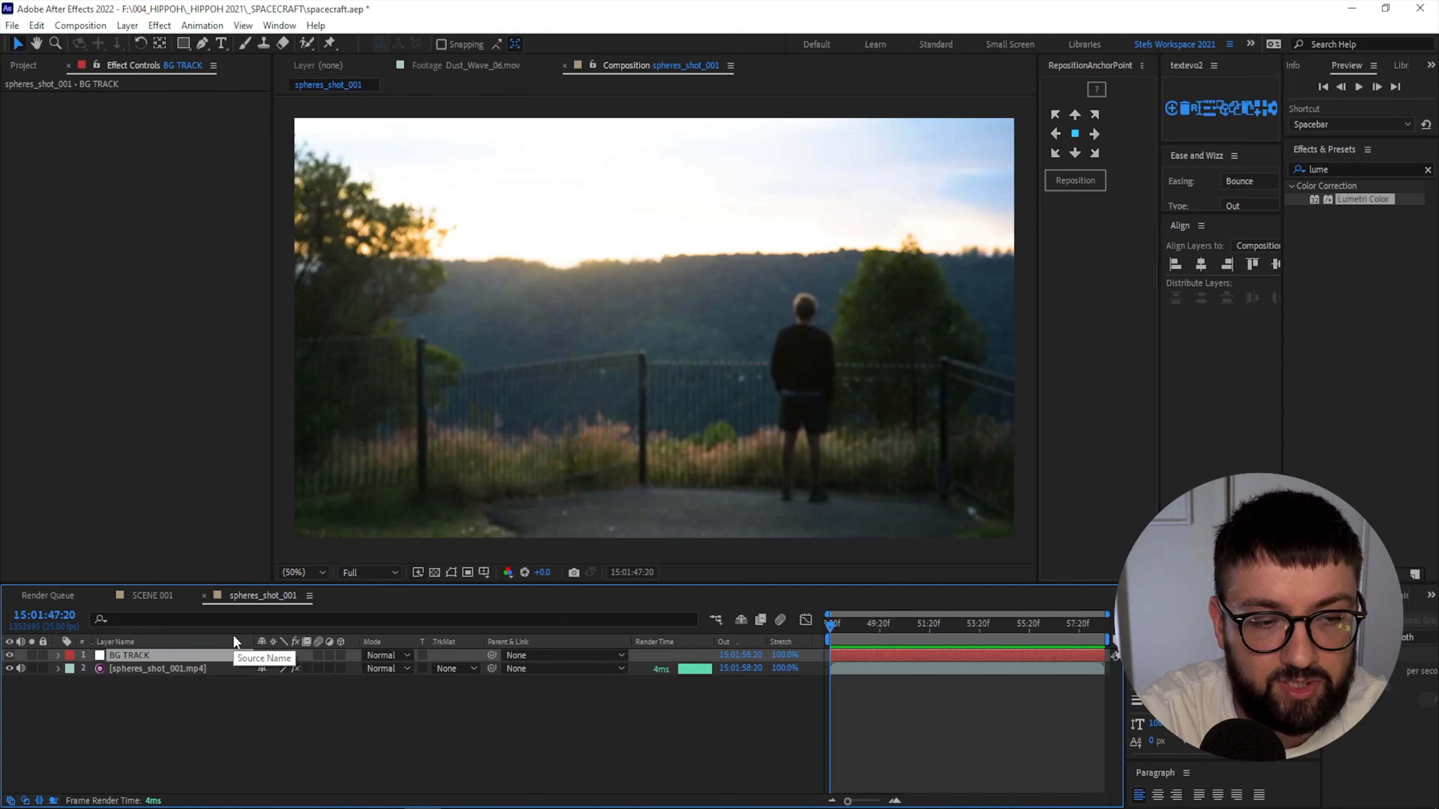
Turn on mask and shape path visibility in the composition viewer, and select the BG TRACK null there.
{"action": "left_click", "coordinate": [260, 724]}
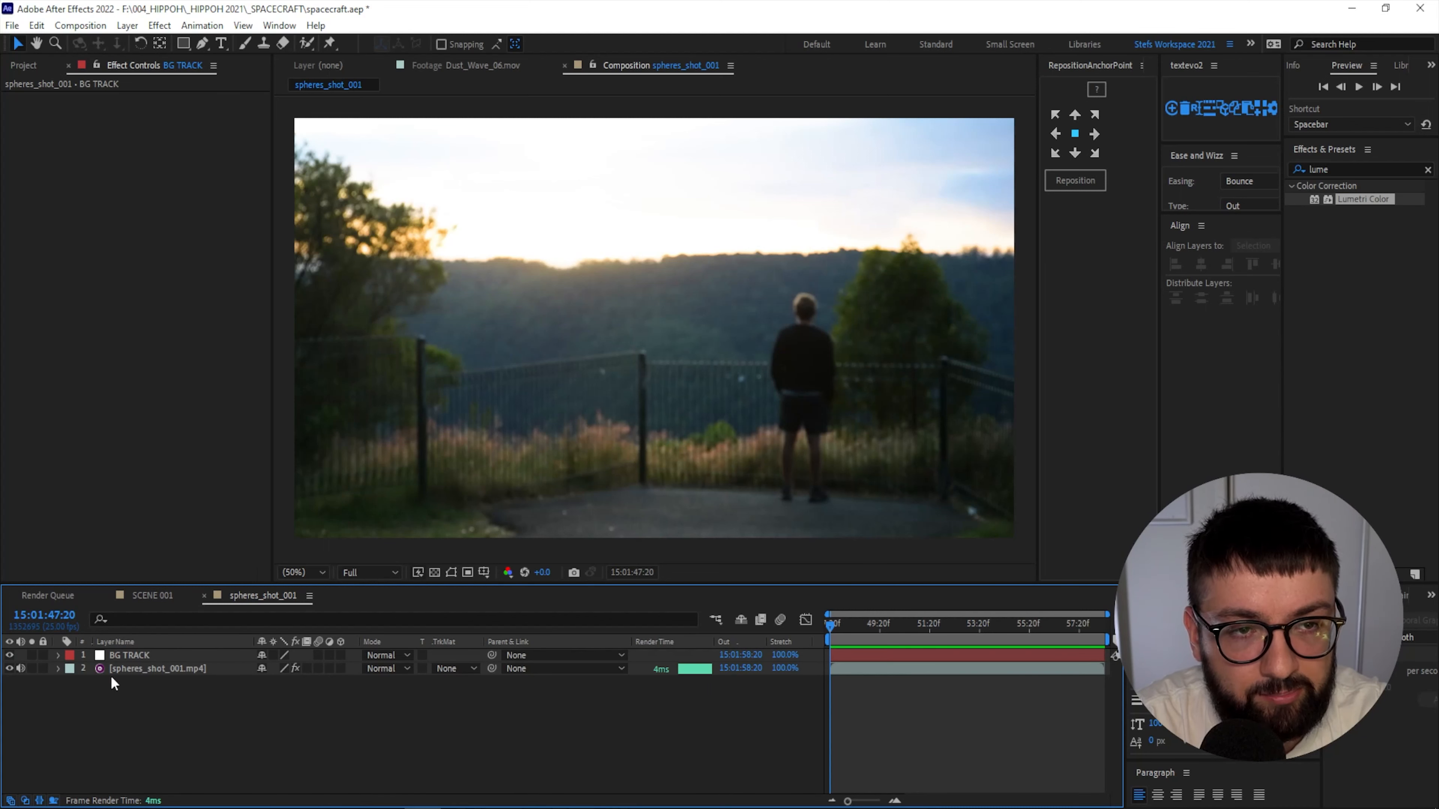
{"action": "scroll", "coordinate": [679, 414], "scroll_direction": "down", "scroll_amount": 3}
{"action": "scroll", "coordinate": [679, 413], "scroll_direction": "up", "scroll_amount": 3}
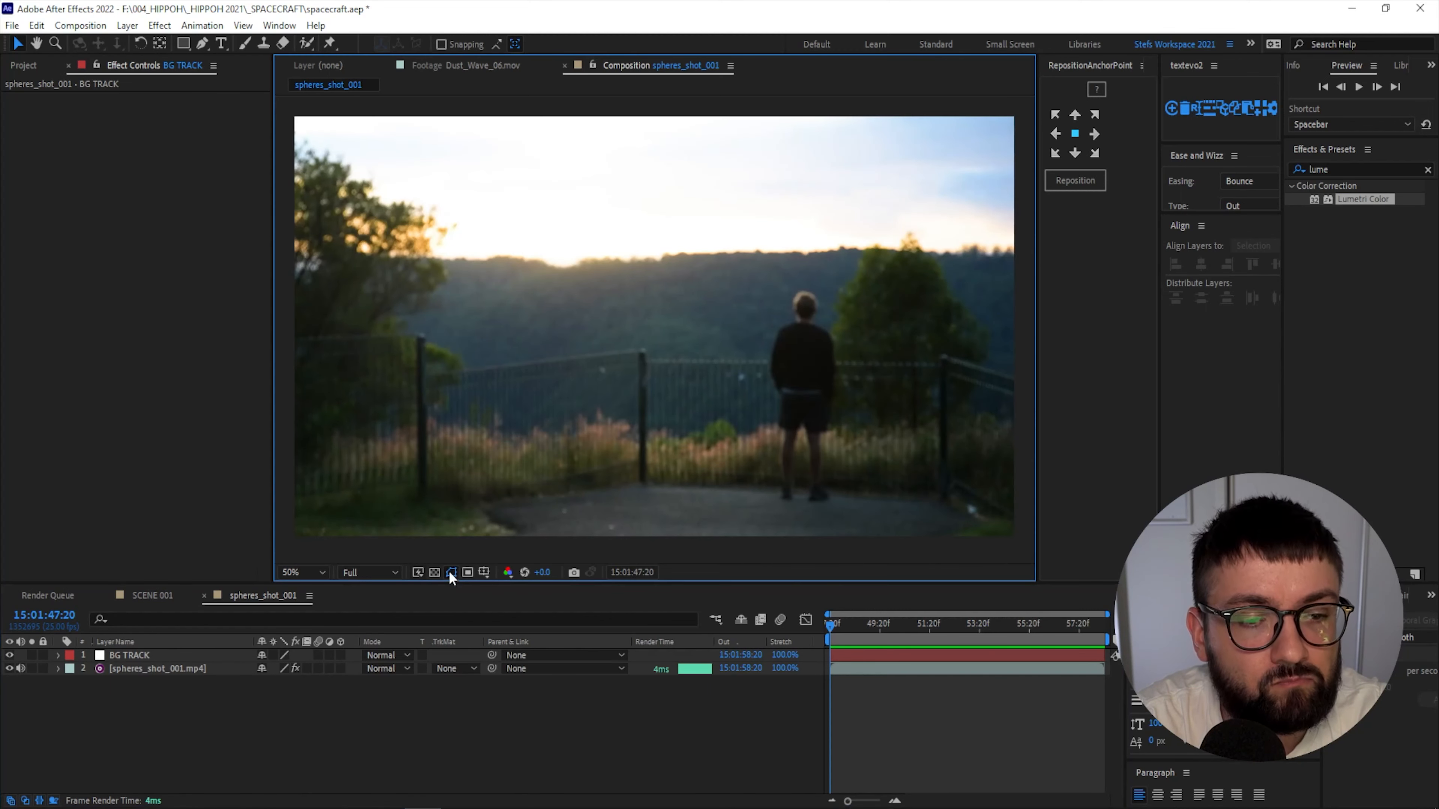
{"action": "left_click", "coordinate": [450, 571]}
{"action": "left_click", "coordinate": [690, 368]}
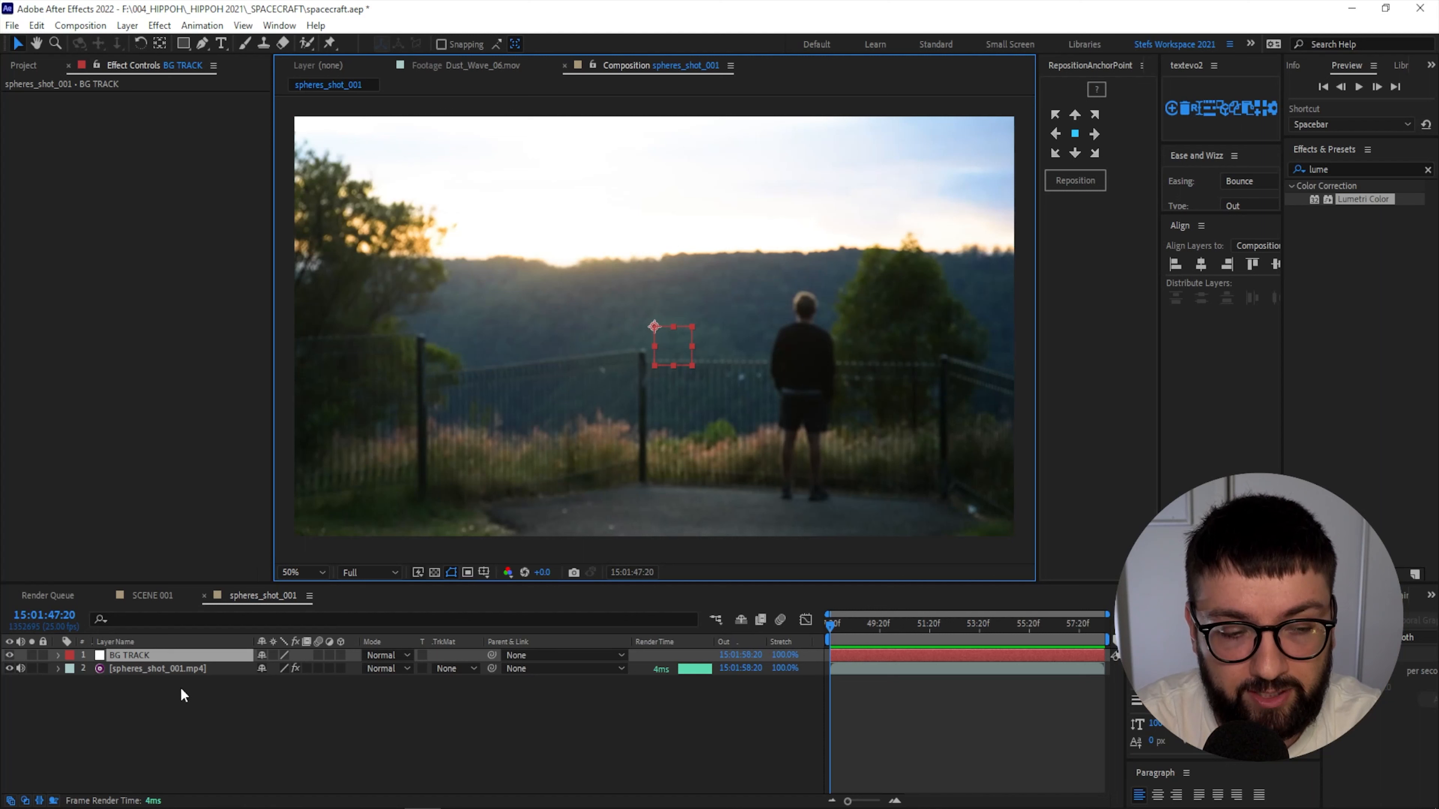
Create track data in the Mocha AE effect on spheres_shot_001.mp4 from its BG TRACK layer.
{"action": "left_click", "coordinate": [152, 668]}
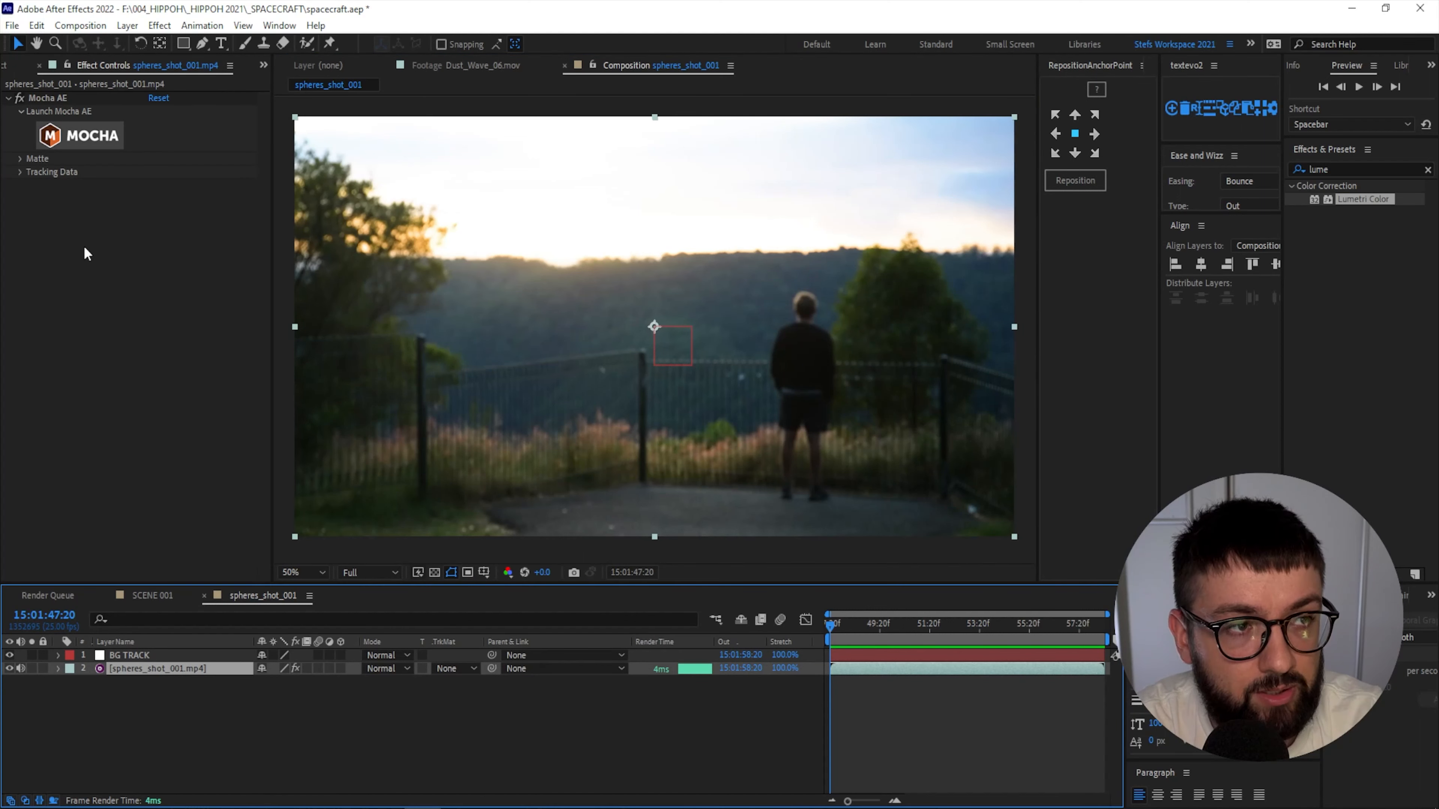
{"action": "left_click", "coordinate": [20, 172]}
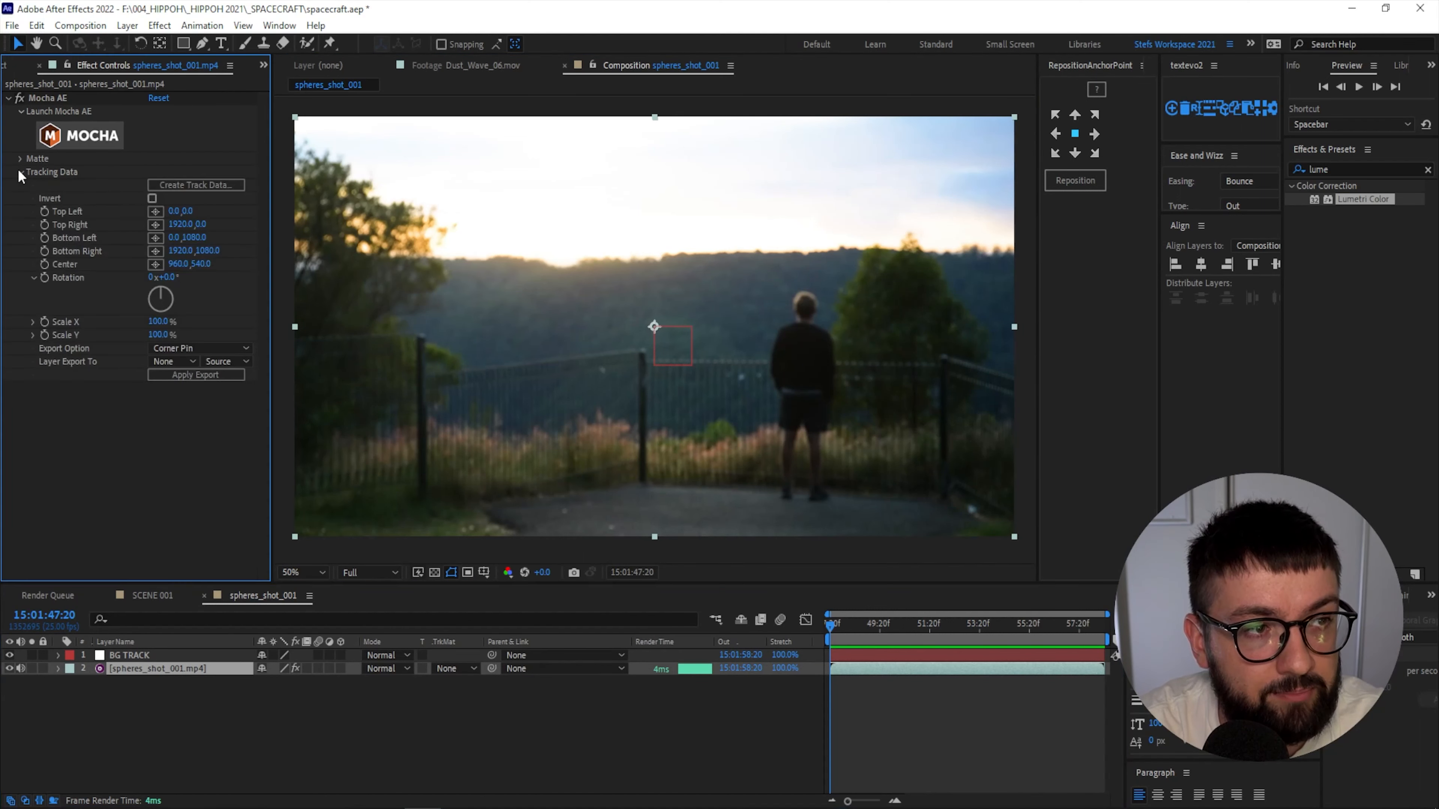
{"action": "left_click", "coordinate": [211, 188]}
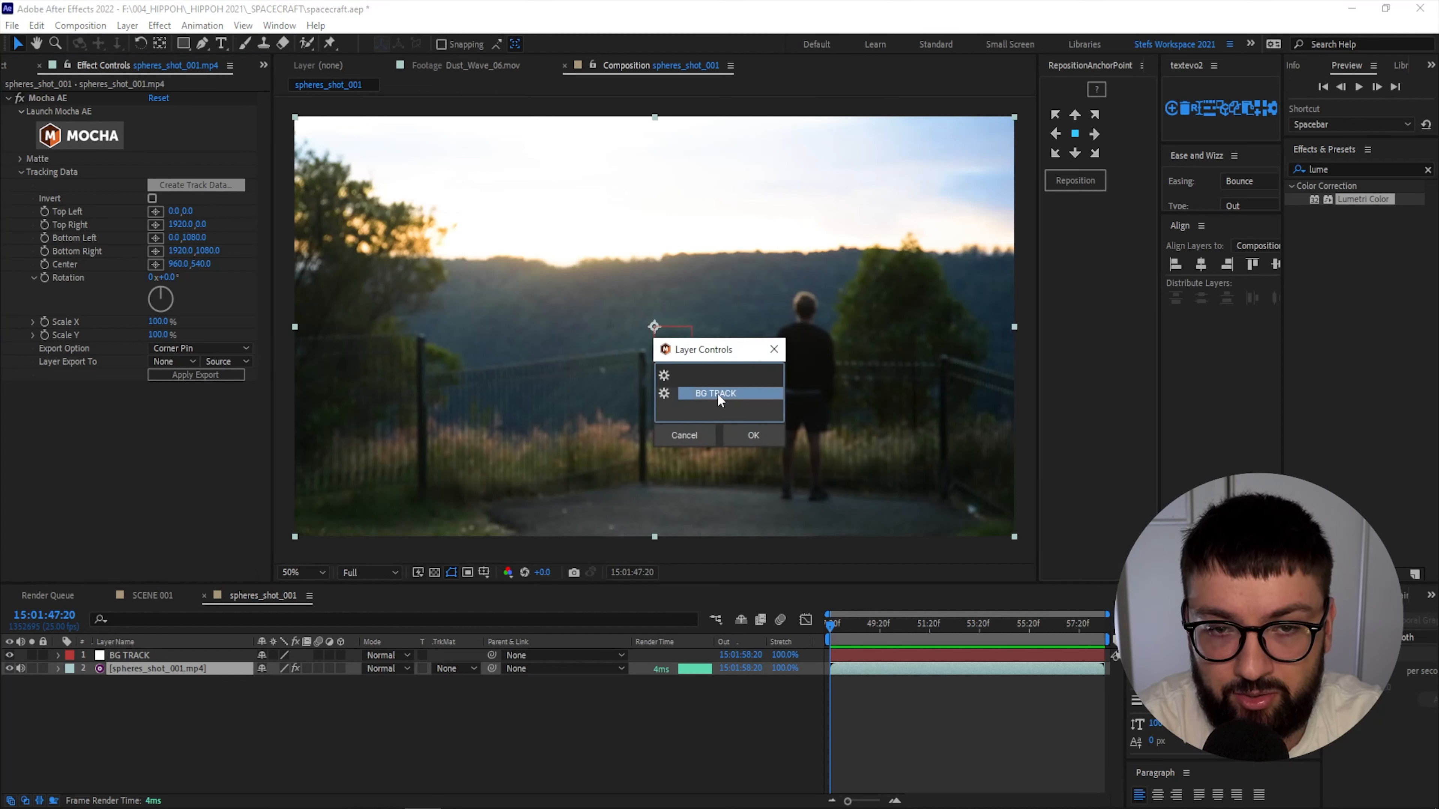
{"action": "left_click", "coordinate": [749, 439]}
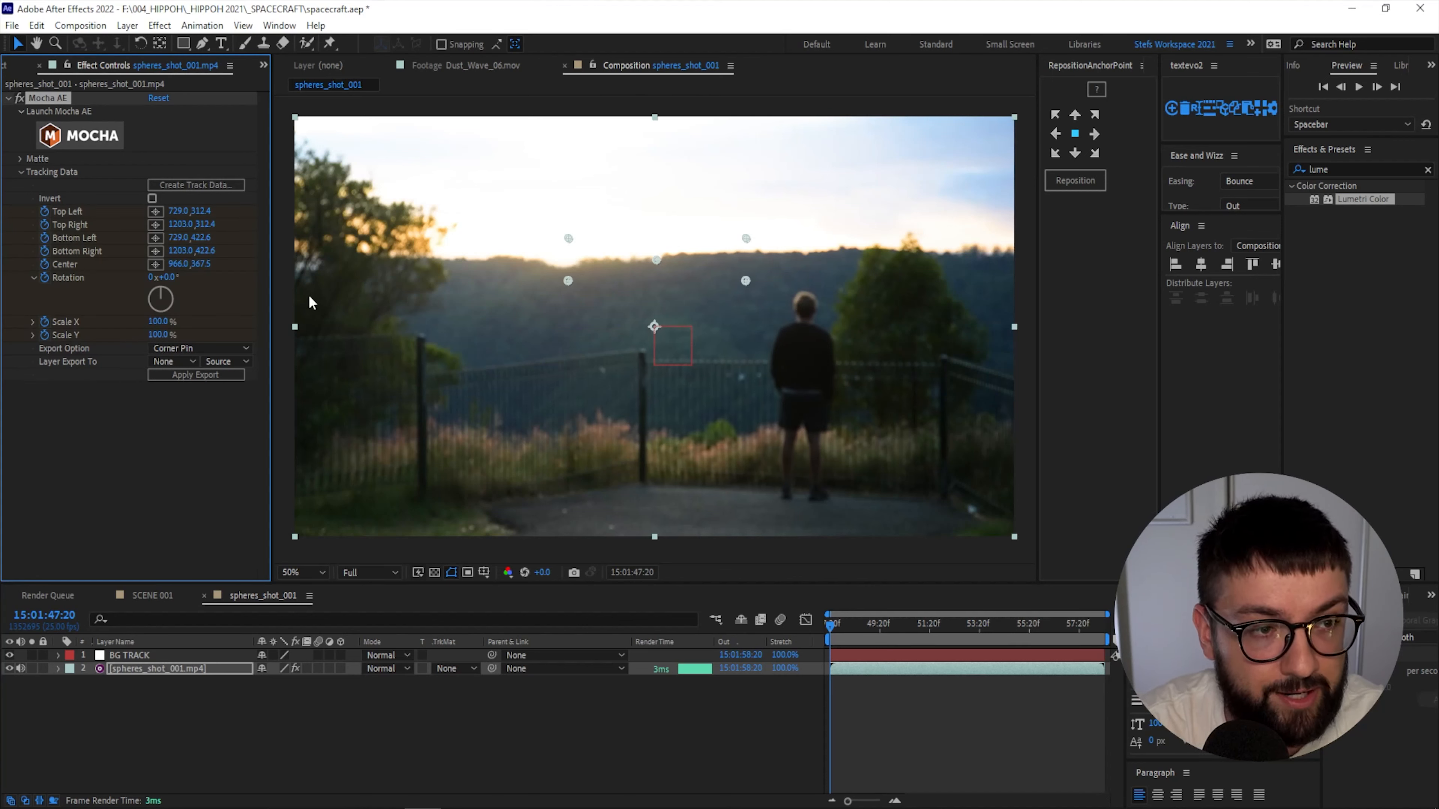
Export the Mocha tracking data as Transform to the BG TRACK null and check its motion path at the first frame.
{"action": "left_click", "coordinate": [170, 348]}
{"action": "left_click", "coordinate": [202, 398]}
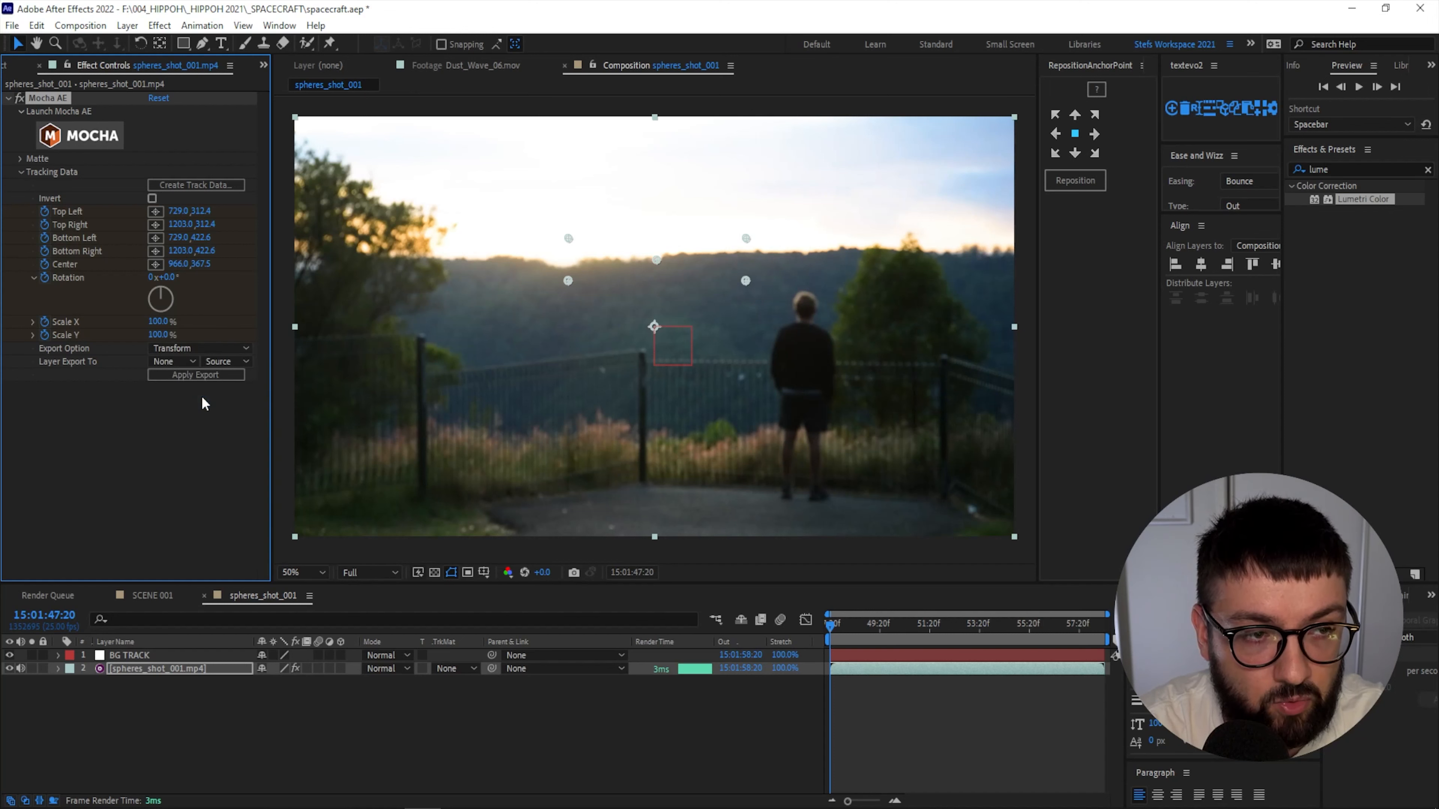
{"action": "left_click", "coordinate": [167, 364]}
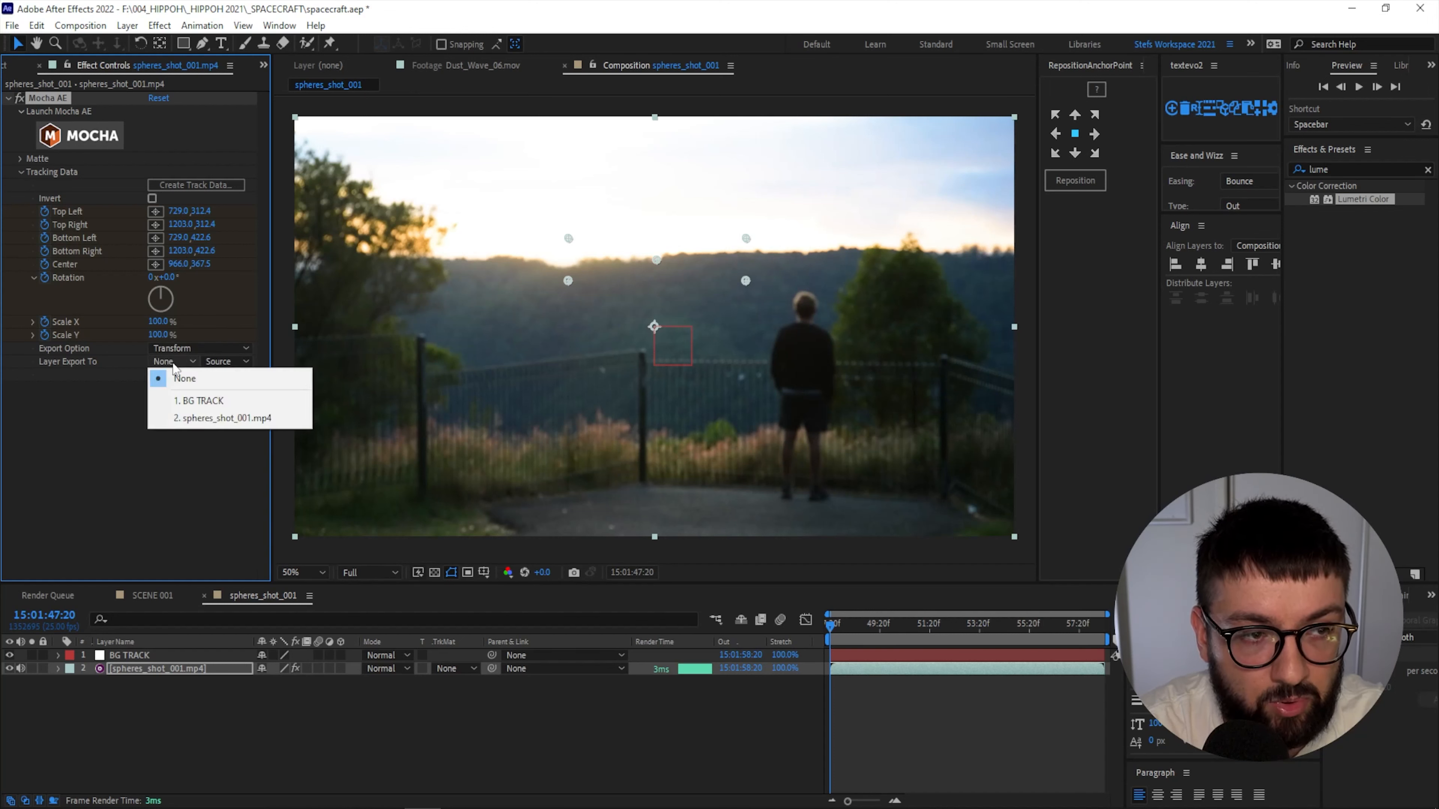
{"action": "left_click", "coordinate": [210, 402]}
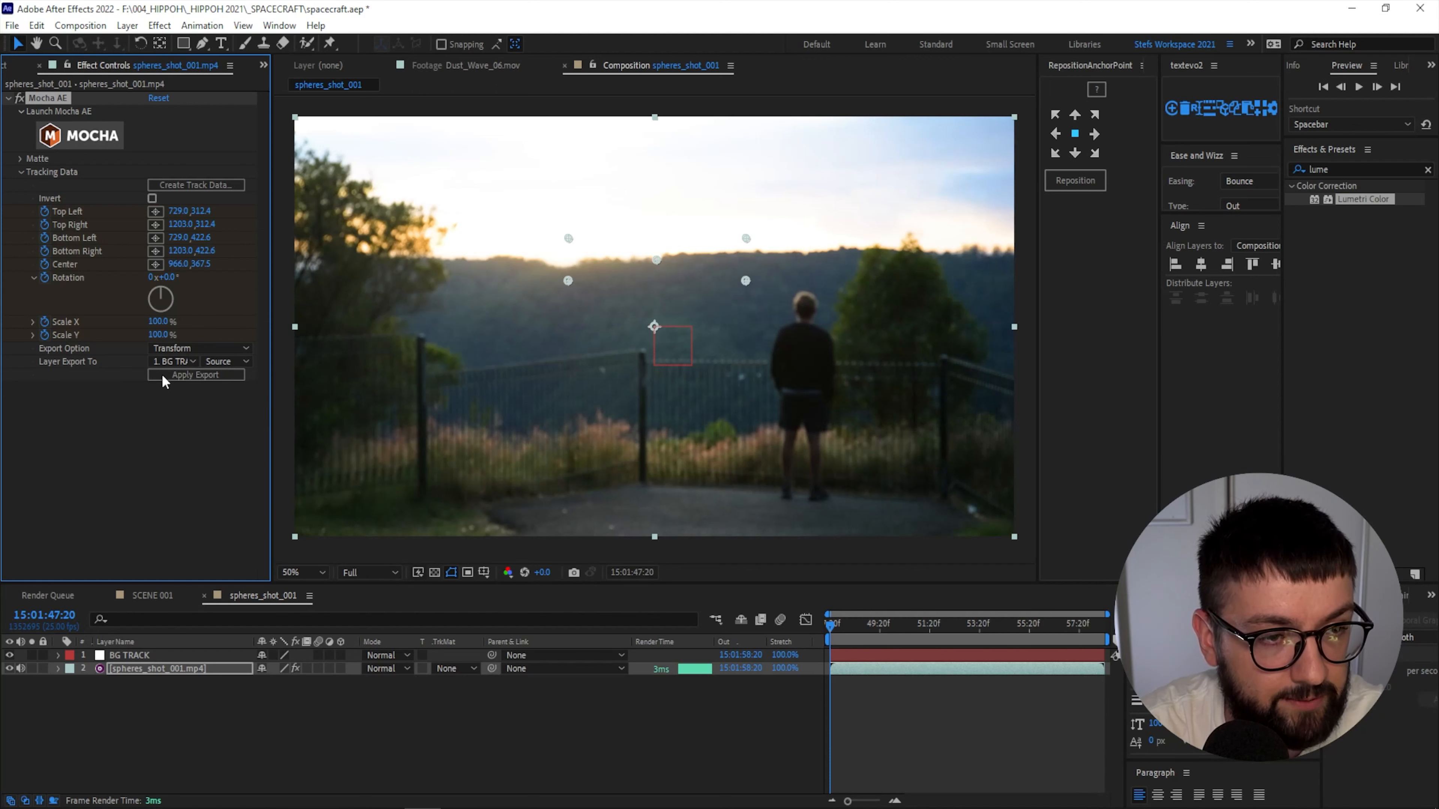
{"action": "left_click", "coordinate": [187, 377]}
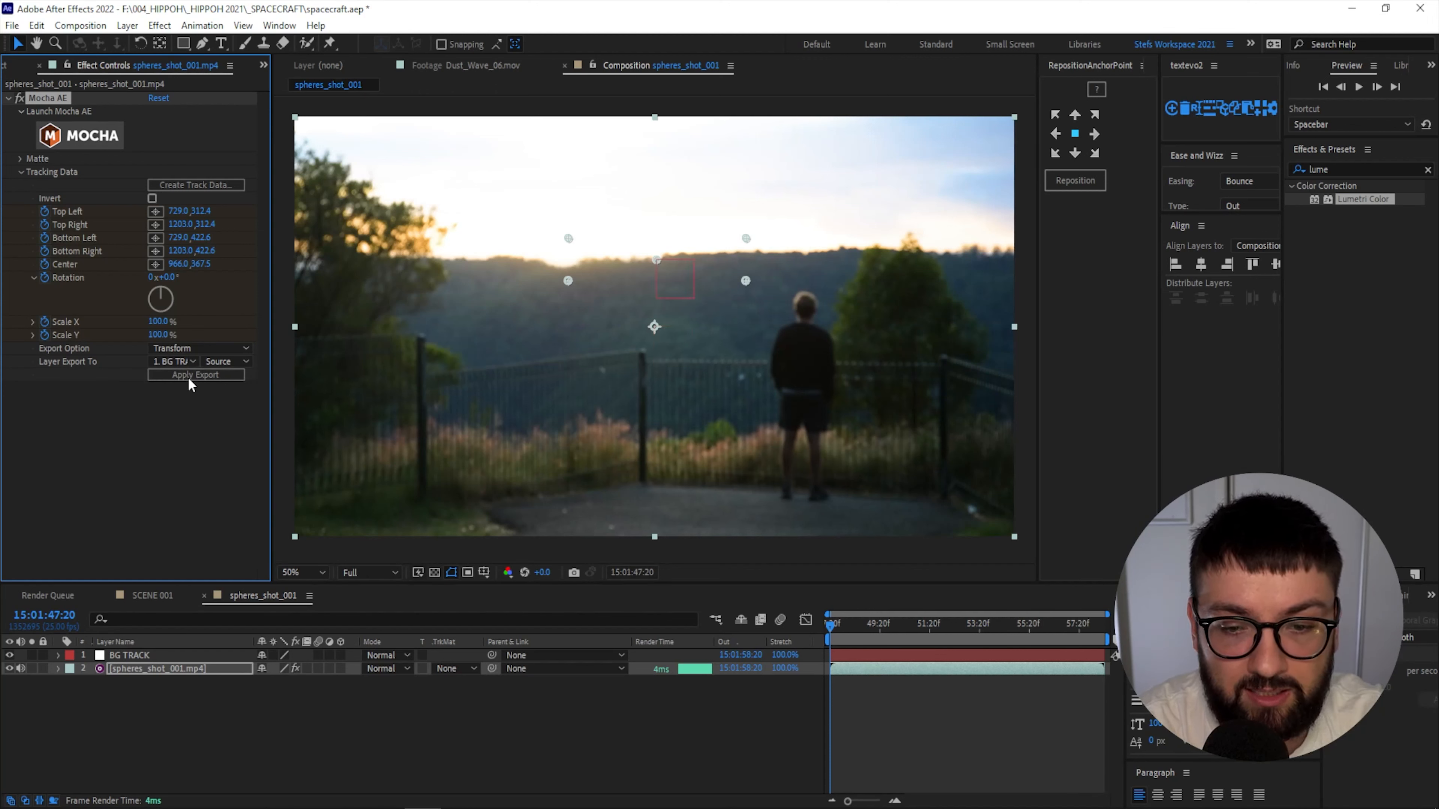
{"action": "left_click", "coordinate": [141, 654]}
{"action": "mouse_move", "coordinate": [827, 624]}
{"action": "left_mouse_down"}
{"action": "mouse_move", "coordinate": [1054, 632]}
{"action": "mouse_move", "coordinate": [810, 633]}
{"action": "left_mouse_up"}
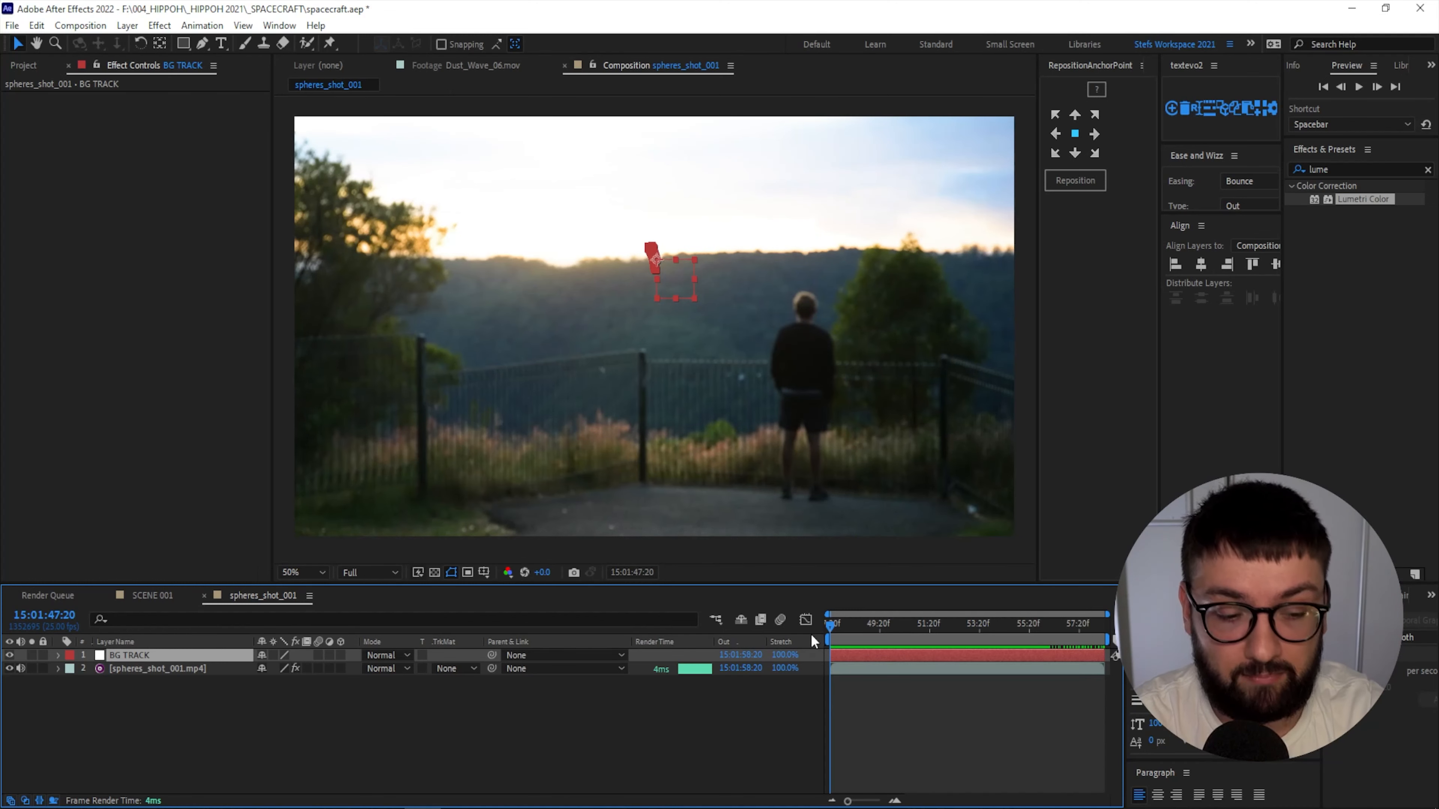
Place SPHERE CRAFT.mov above BG TRACK in spheres_shot_001 and preview the shot.
{"action": "left_click", "coordinate": [220, 721]}
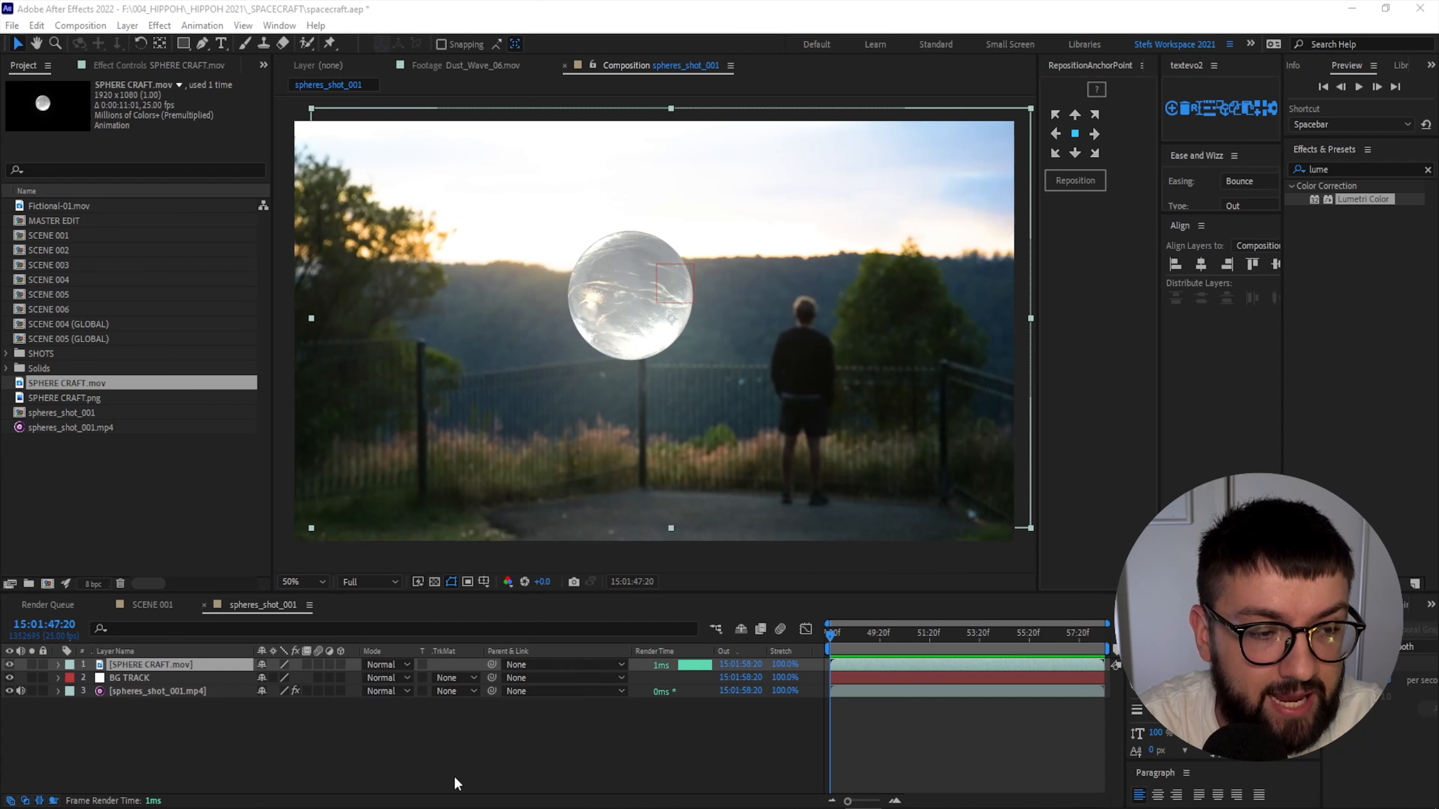
{"action": "left_click", "coordinate": [162, 670]}
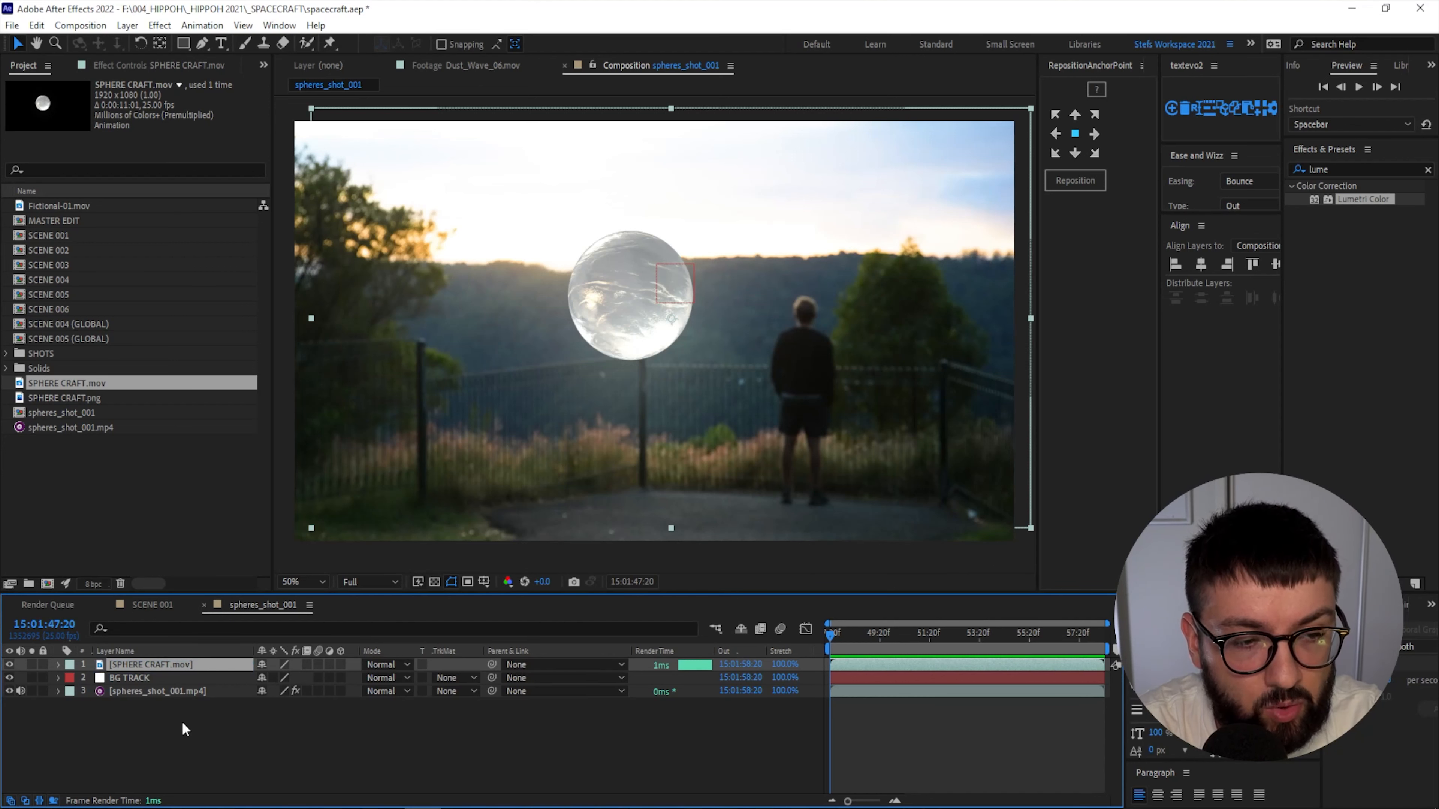
{"action": "key", "text": "space"}
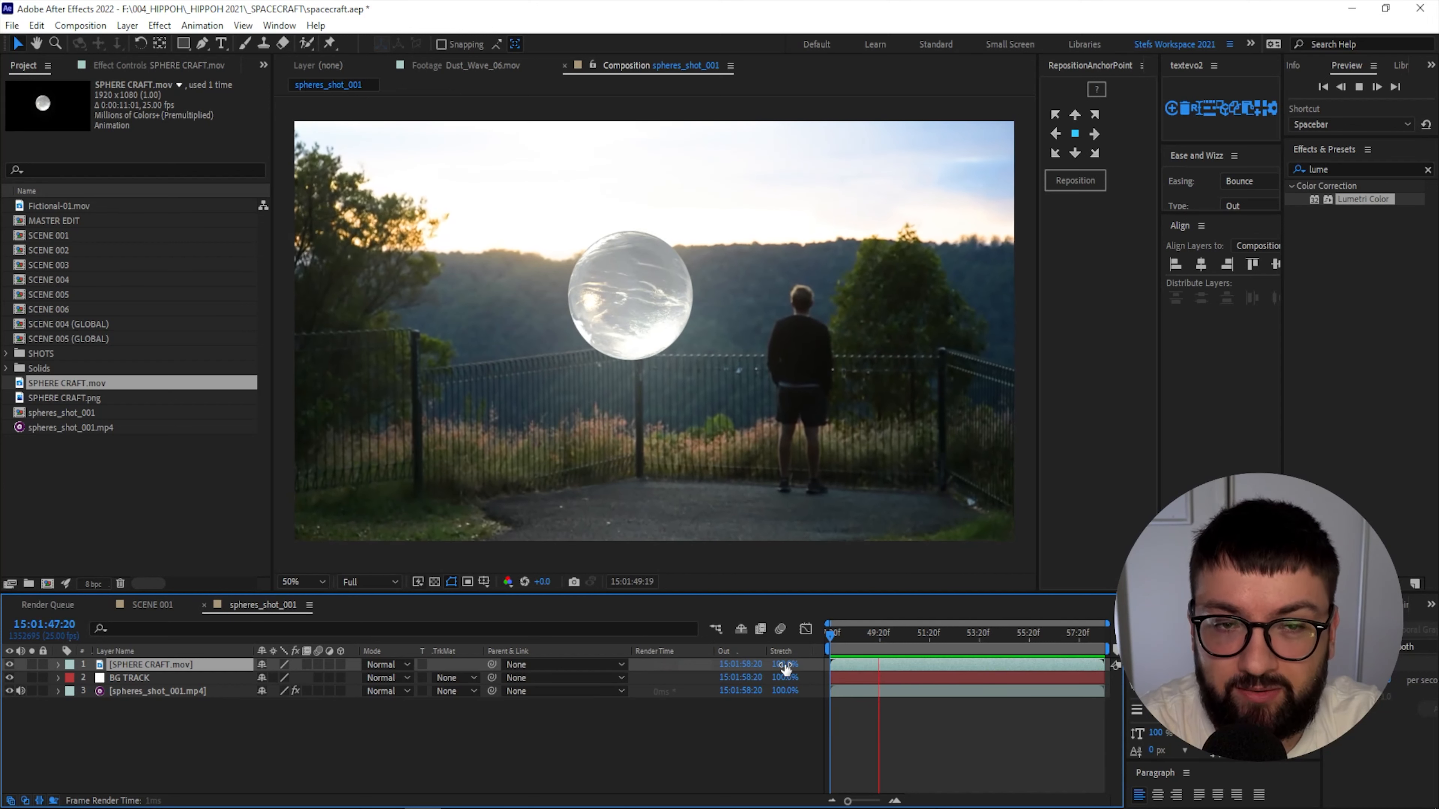
{"action": "left_click", "coordinate": [862, 646]}
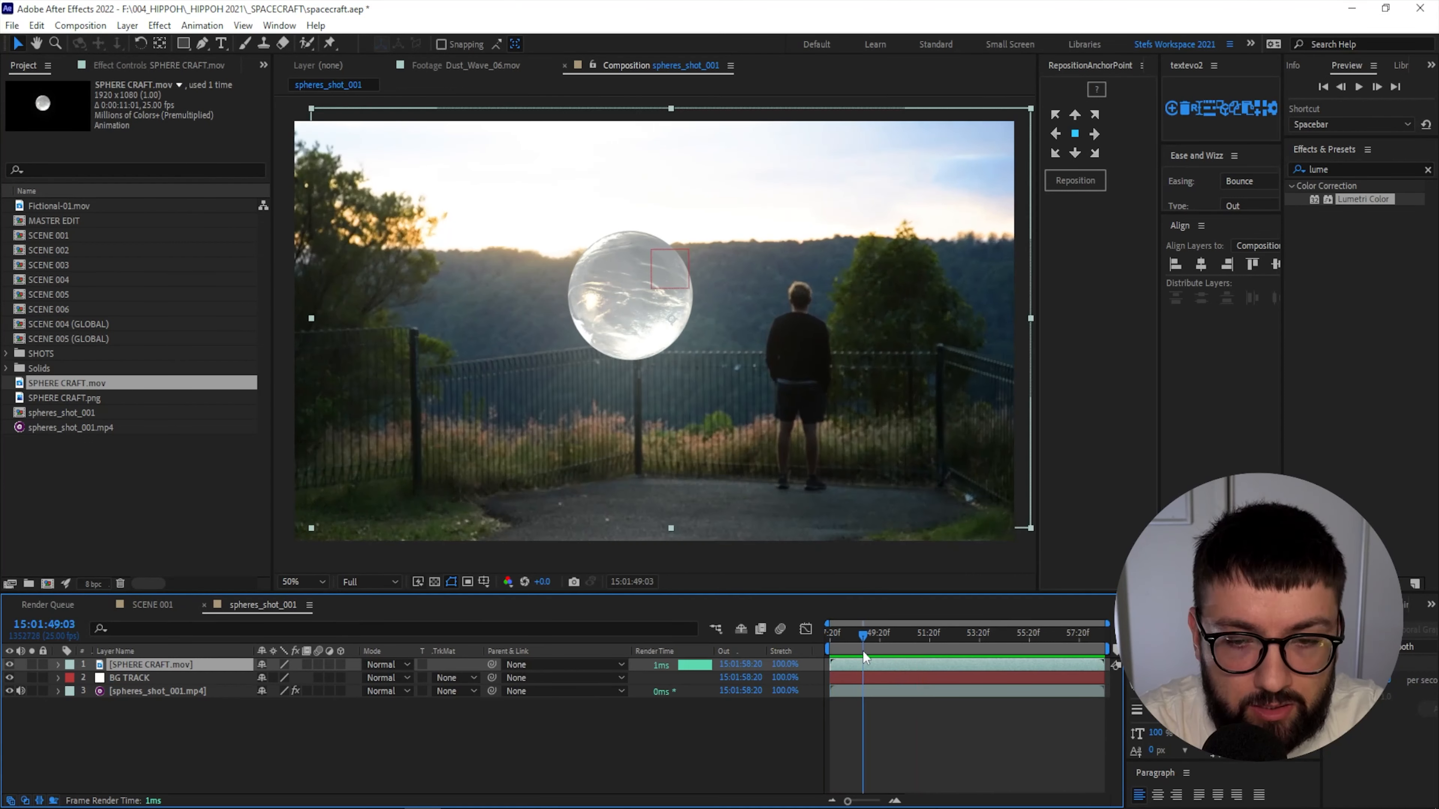
Move the sphere up so it overlaps the ridge line near the sun glow, and scale SPHERE CRAFT.mov to 86%.
{"action": "left_click", "coordinate": [636, 233]}
{"action": "left_click_drag", "start_coordinate": [635, 232], "coordinate": [655, 266]}
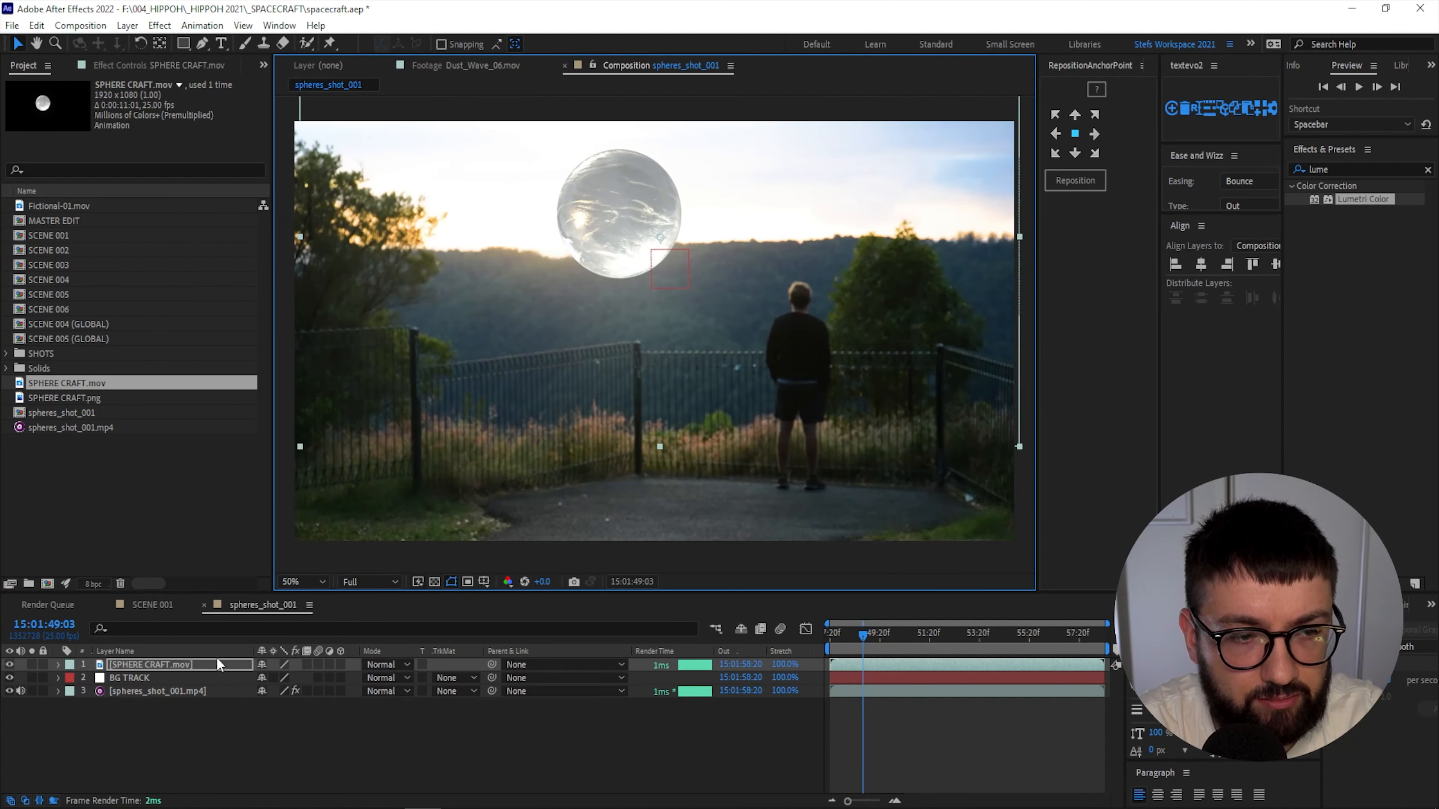
{"action": "key", "text": "s"}
{"action": "left_click_drag", "start_coordinate": [281, 678], "coordinate": [272, 677]}
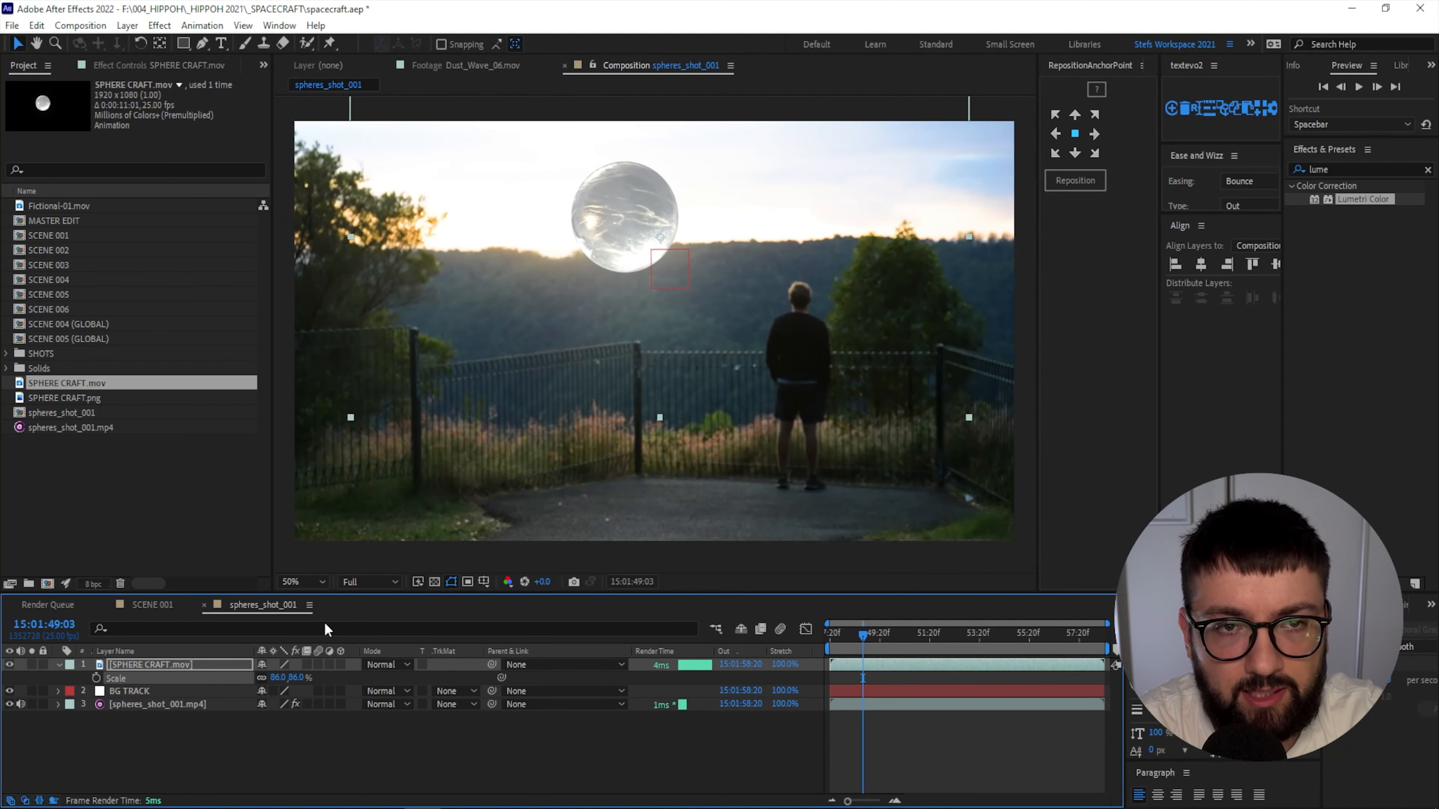
{"action": "mouse_move", "coordinate": [628, 230]}
{"action": "left_mouse_down"}
{"action": "mouse_move", "coordinate": [609, 204]}
{"action": "mouse_move", "coordinate": [594, 218]}
{"action": "mouse_move", "coordinate": [620, 231]}
{"action": "left_mouse_up"}
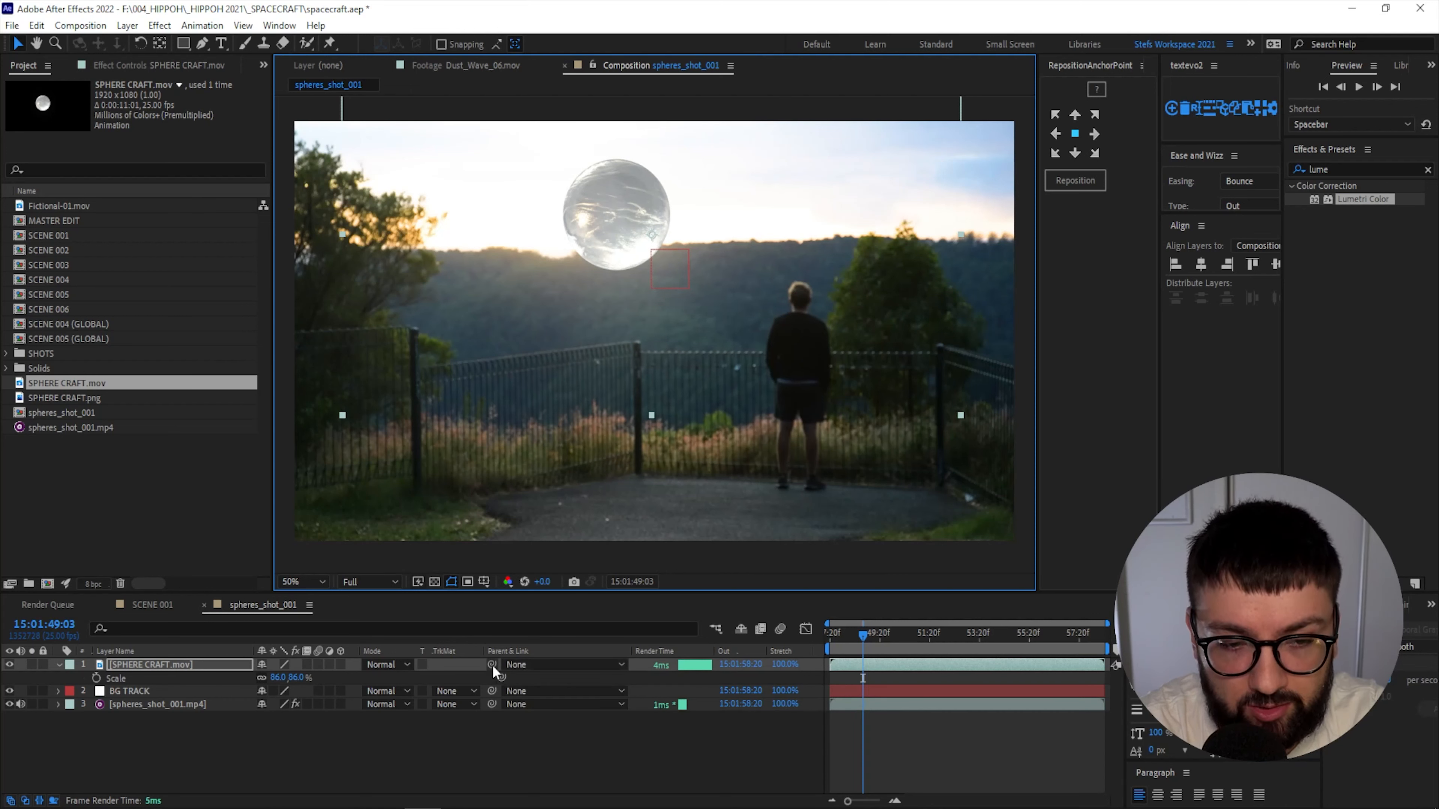
Parent SPHERE CRAFT.mov to the BG TRACK null and preview the tracked sphere.
{"action": "left_click_drag", "start_coordinate": [493, 664], "coordinate": [126, 690]}
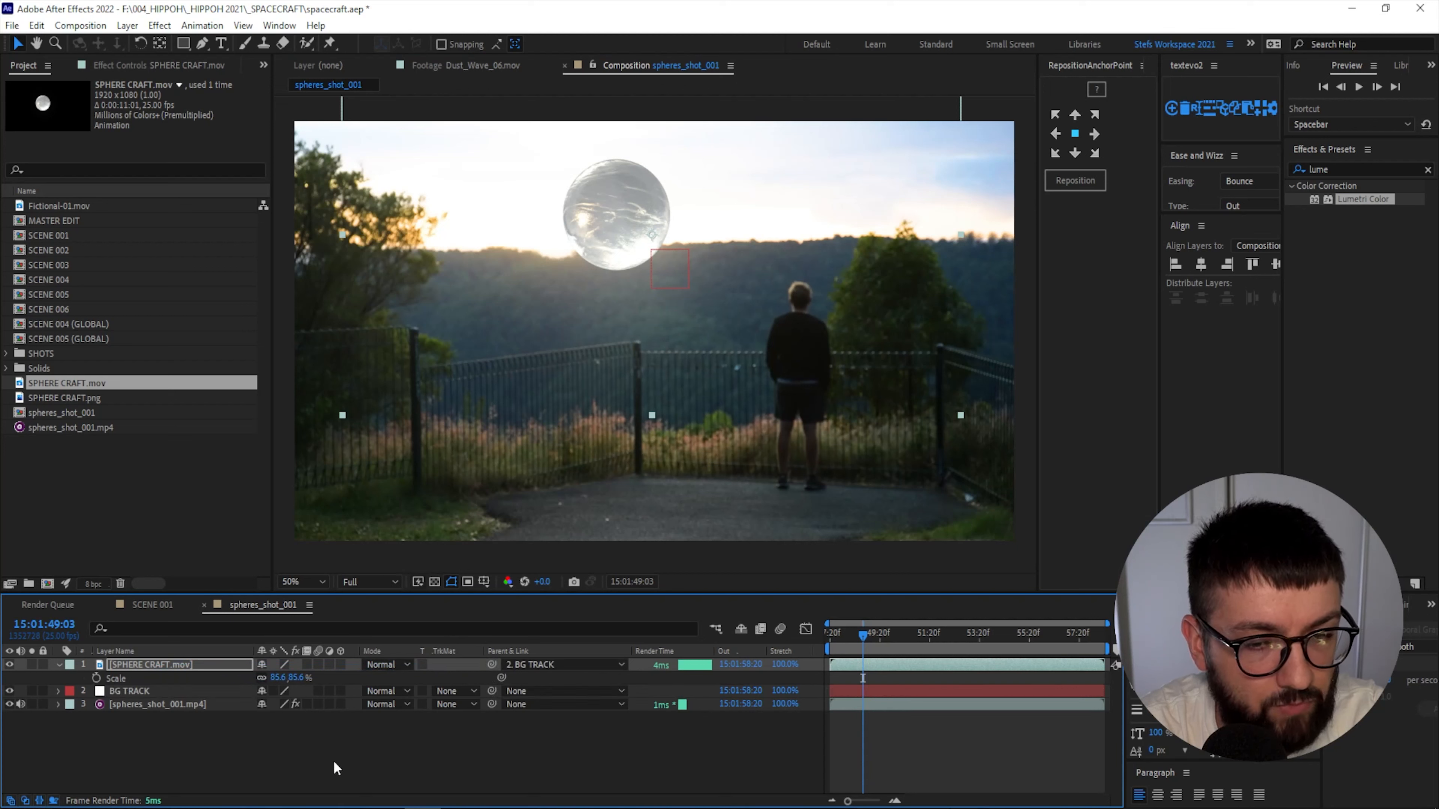
{"action": "left_click", "coordinate": [550, 665]}
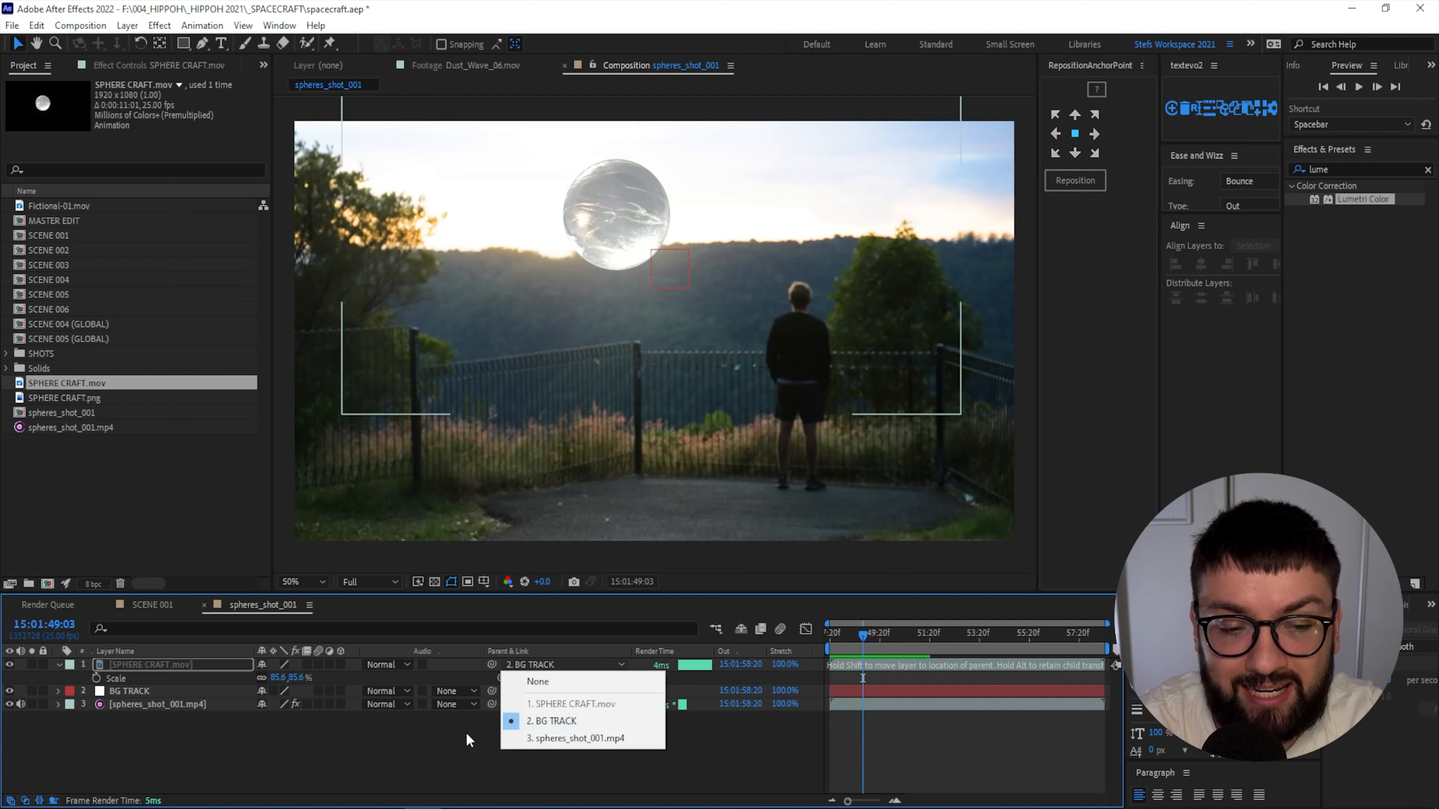
{"action": "left_click", "coordinate": [442, 748]}
{"action": "key", "text": "space"}
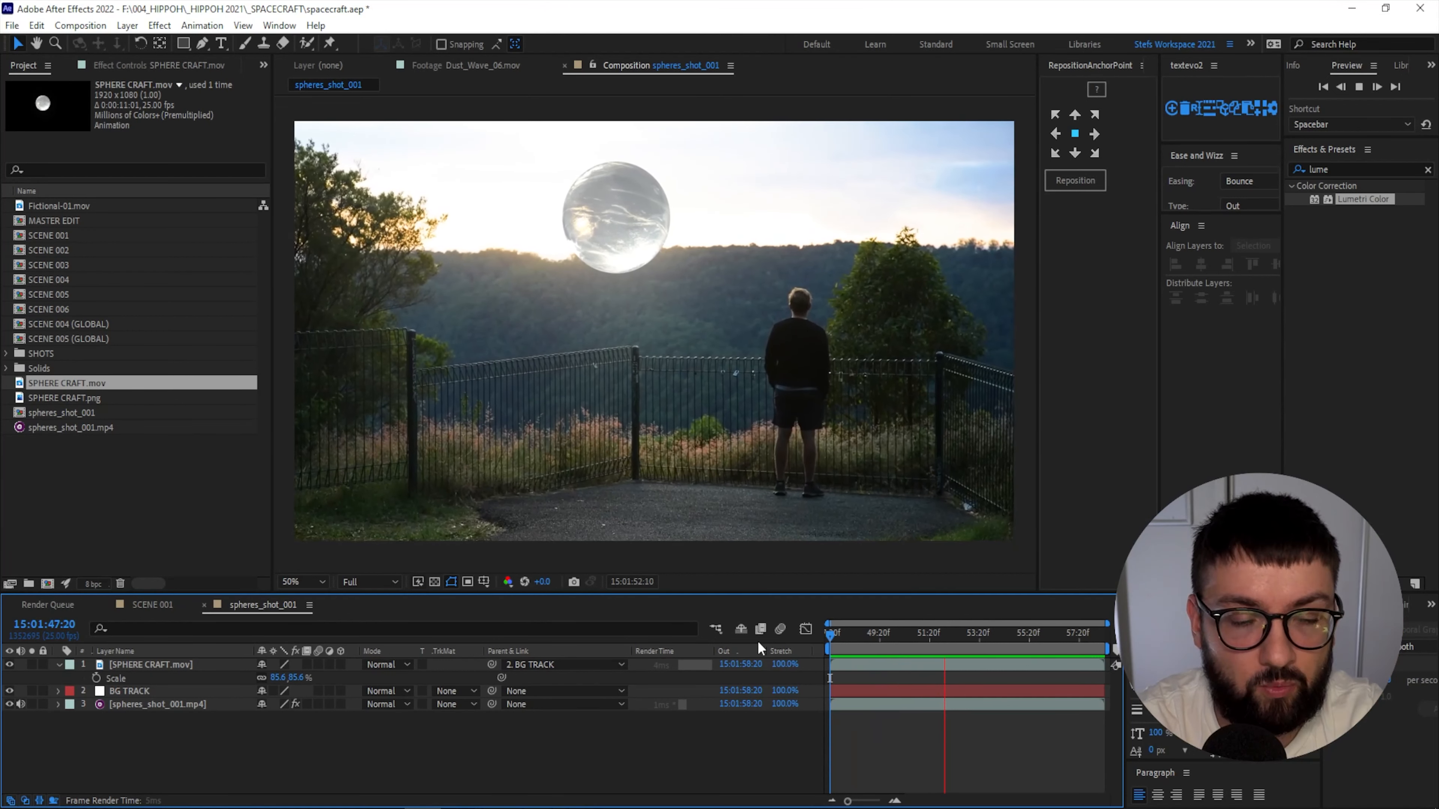
{"action": "left_click", "coordinate": [780, 629]}
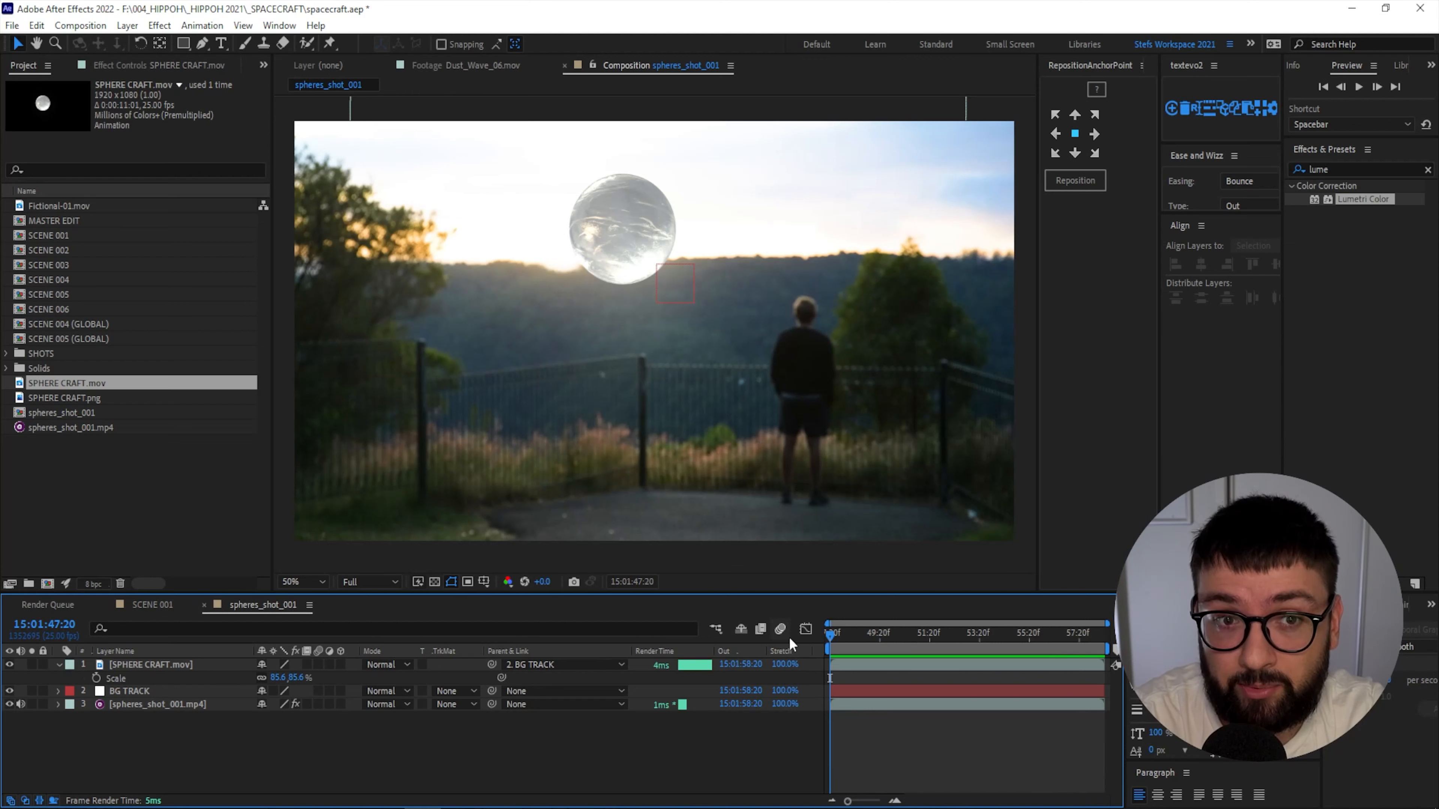
Go to 15:01:51:05, where the footage is in focus, and apply Gaussian Blur to SPHERE CRAFT.mov.
{"action": "left_click", "coordinate": [841, 634]}
{"action": "left_click_drag", "start_coordinate": [840, 633], "coordinate": [805, 668]}
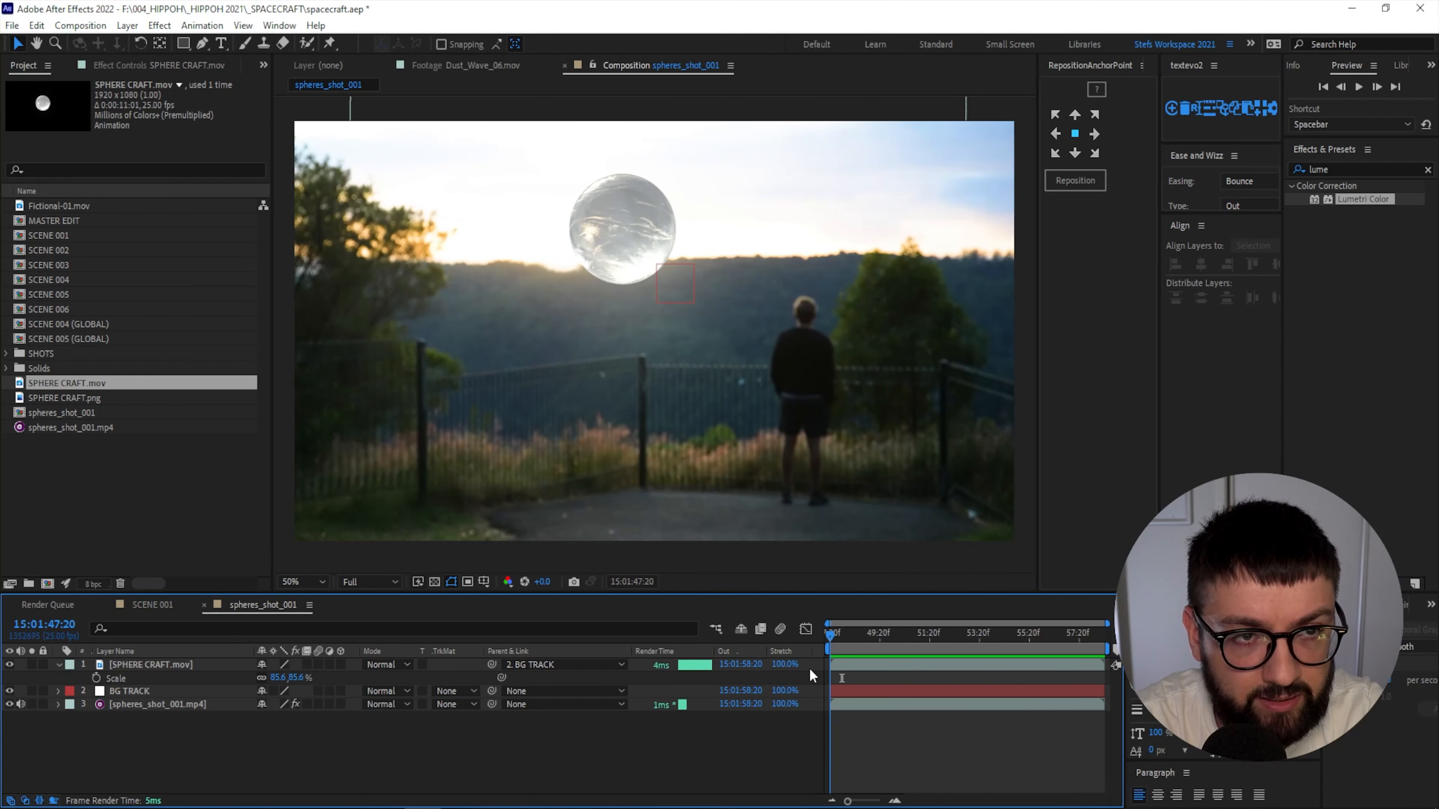
{"action": "left_click_drag", "start_coordinate": [819, 666], "coordinate": [914, 650]}
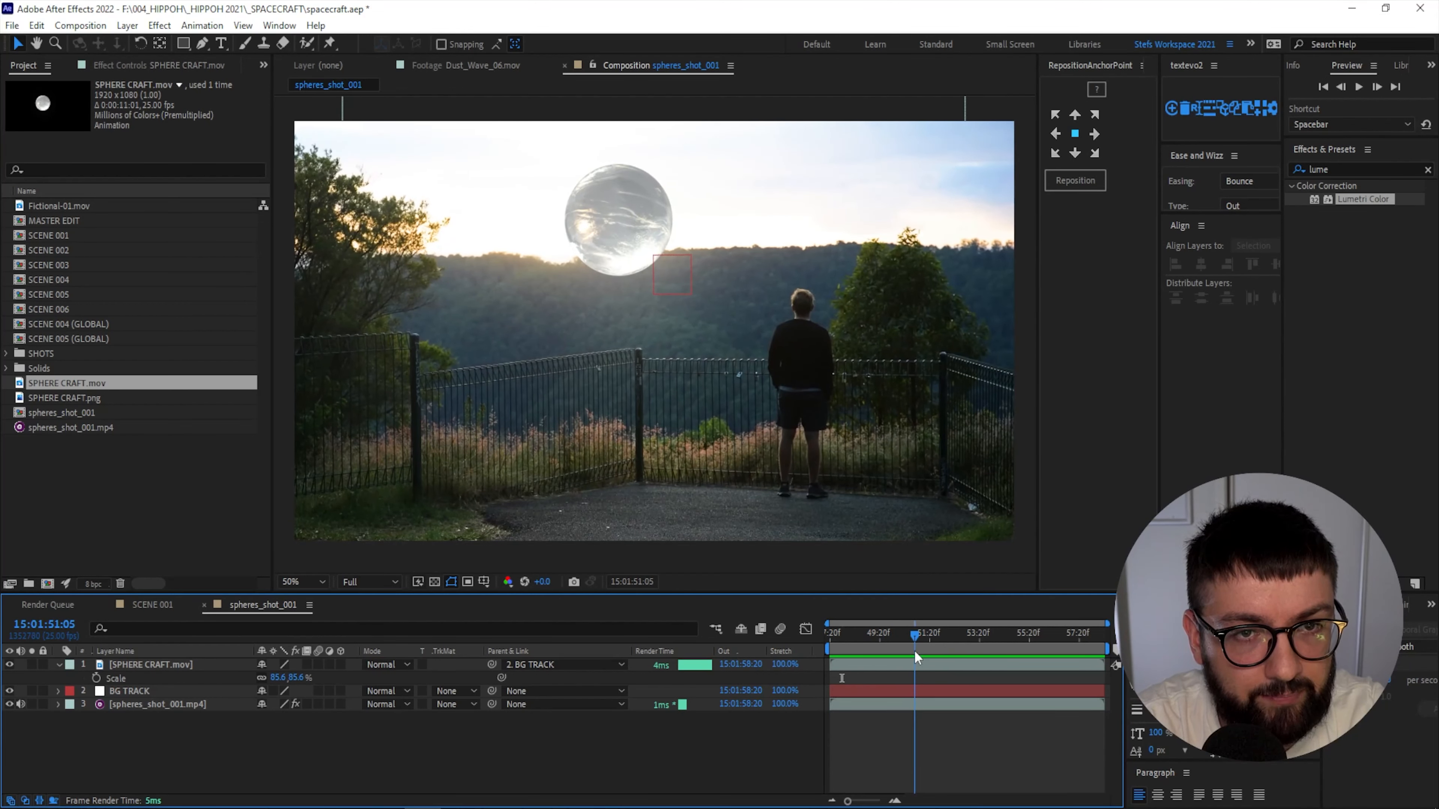
{"action": "left_click", "coordinate": [1378, 170]}
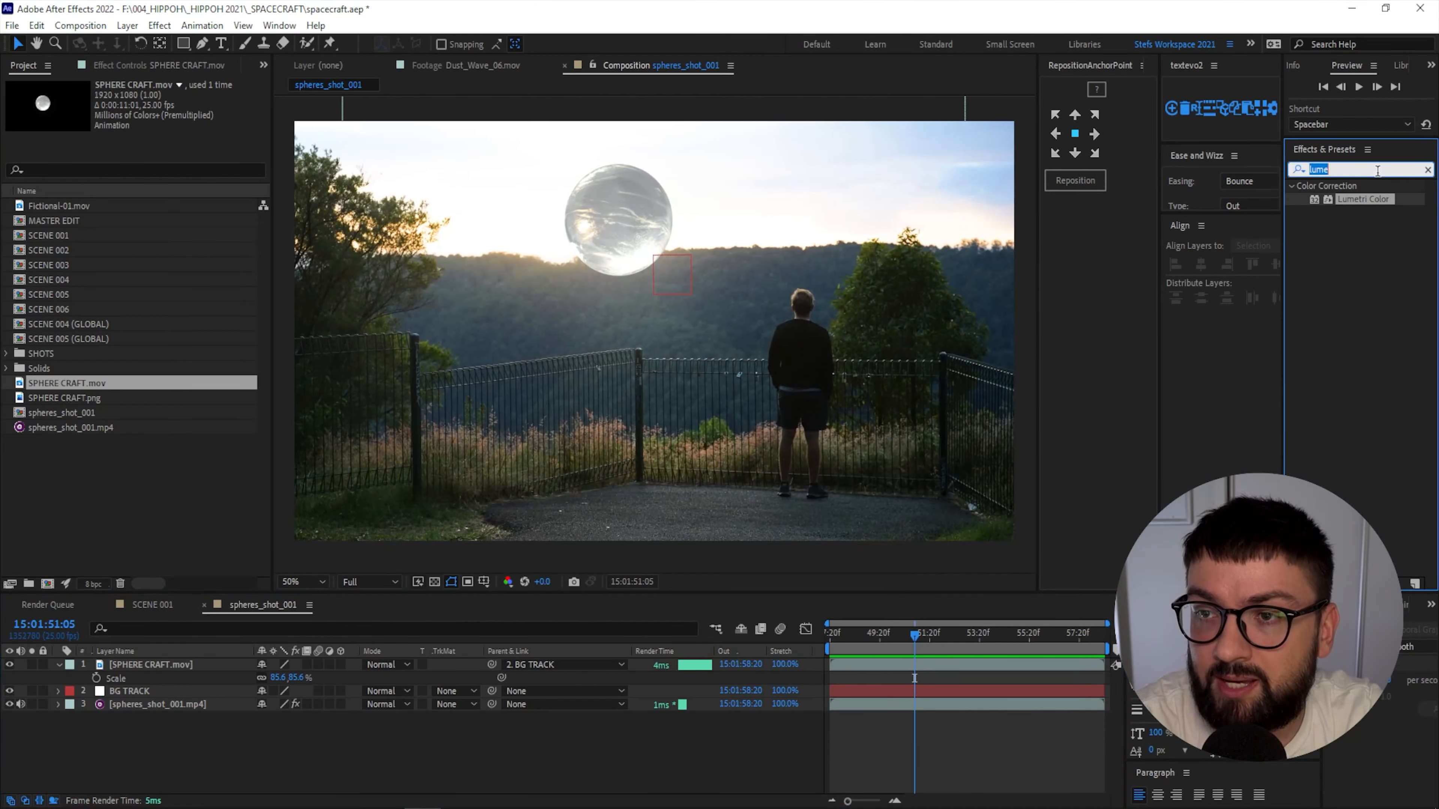
{"action": "type", "text": "gaussian"}
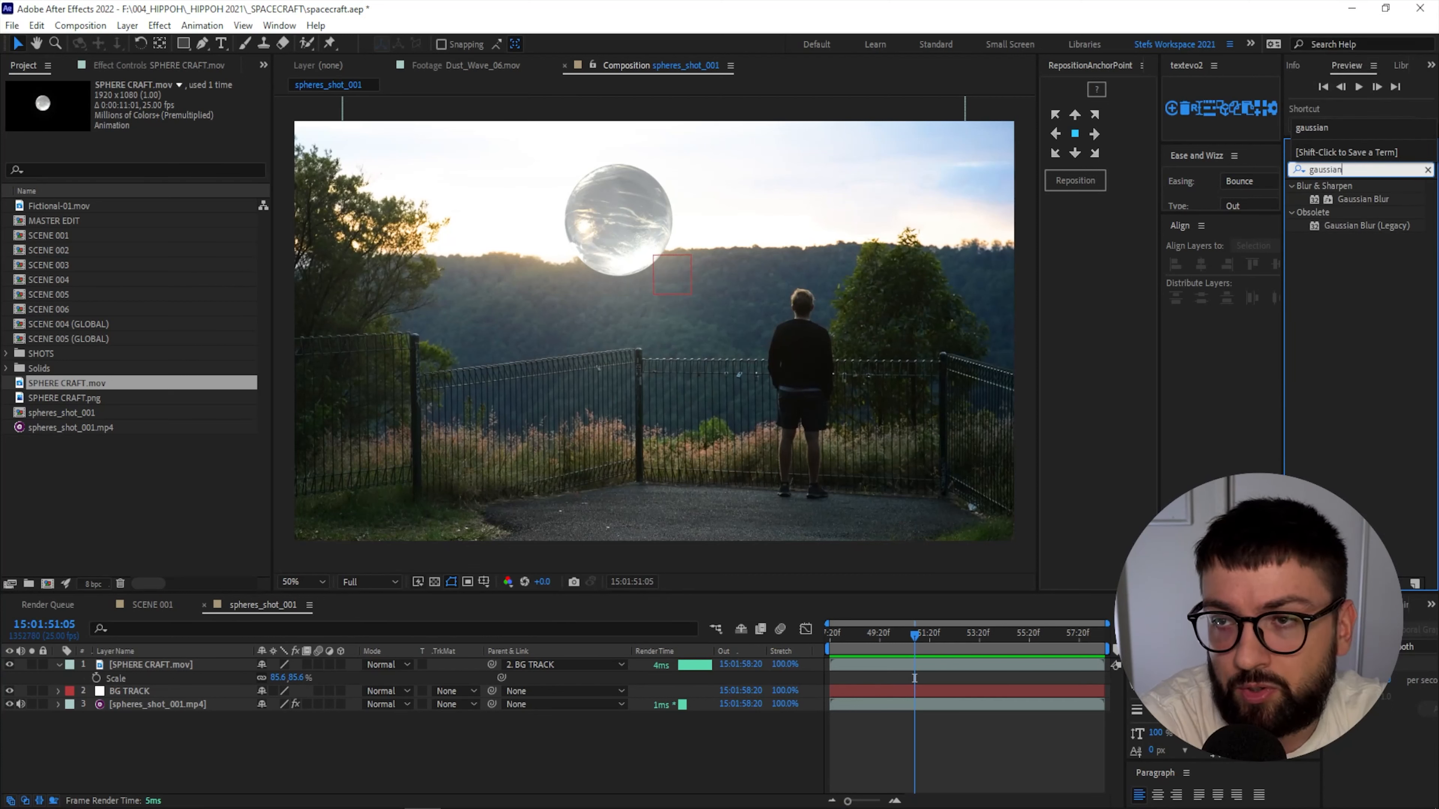
{"action": "left_click_drag", "start_coordinate": [1359, 199], "coordinate": [190, 662]}
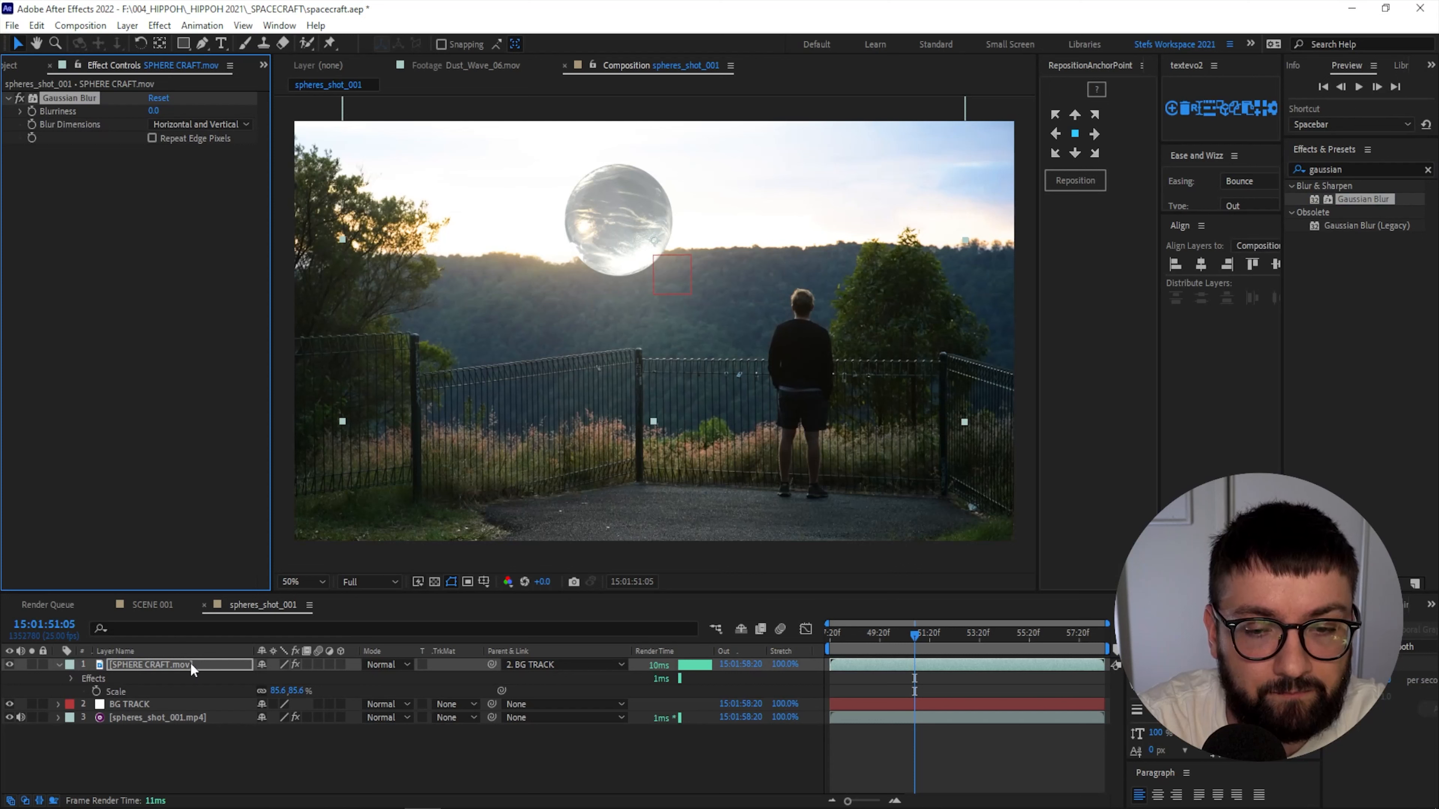
{"action": "left_click", "coordinate": [189, 662]}
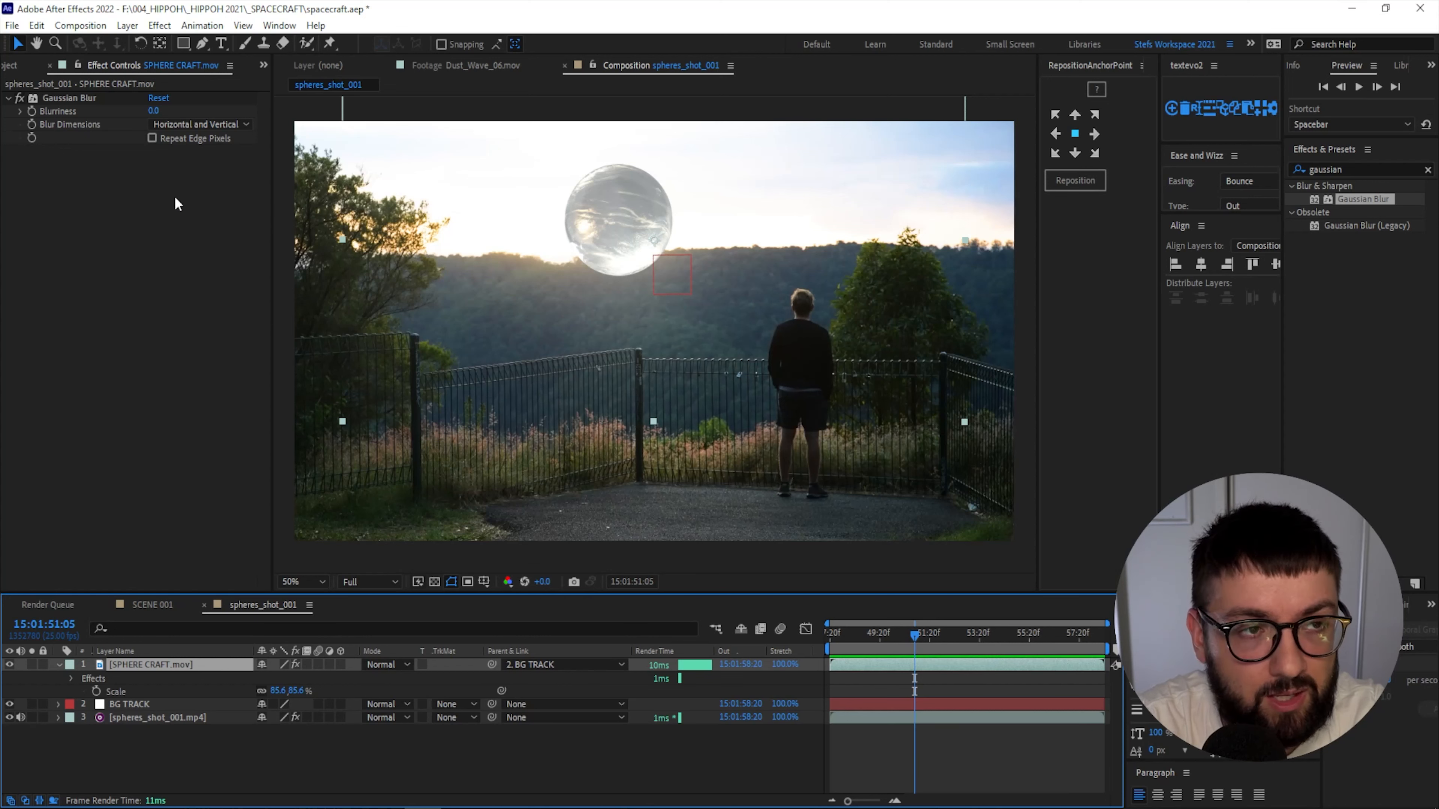
Keyframe the sphere's Gaussian Blur Blurriness at 0 on 15:01:51:05 and at 18 on the first frame.
{"action": "left_click", "coordinate": [35, 116]}
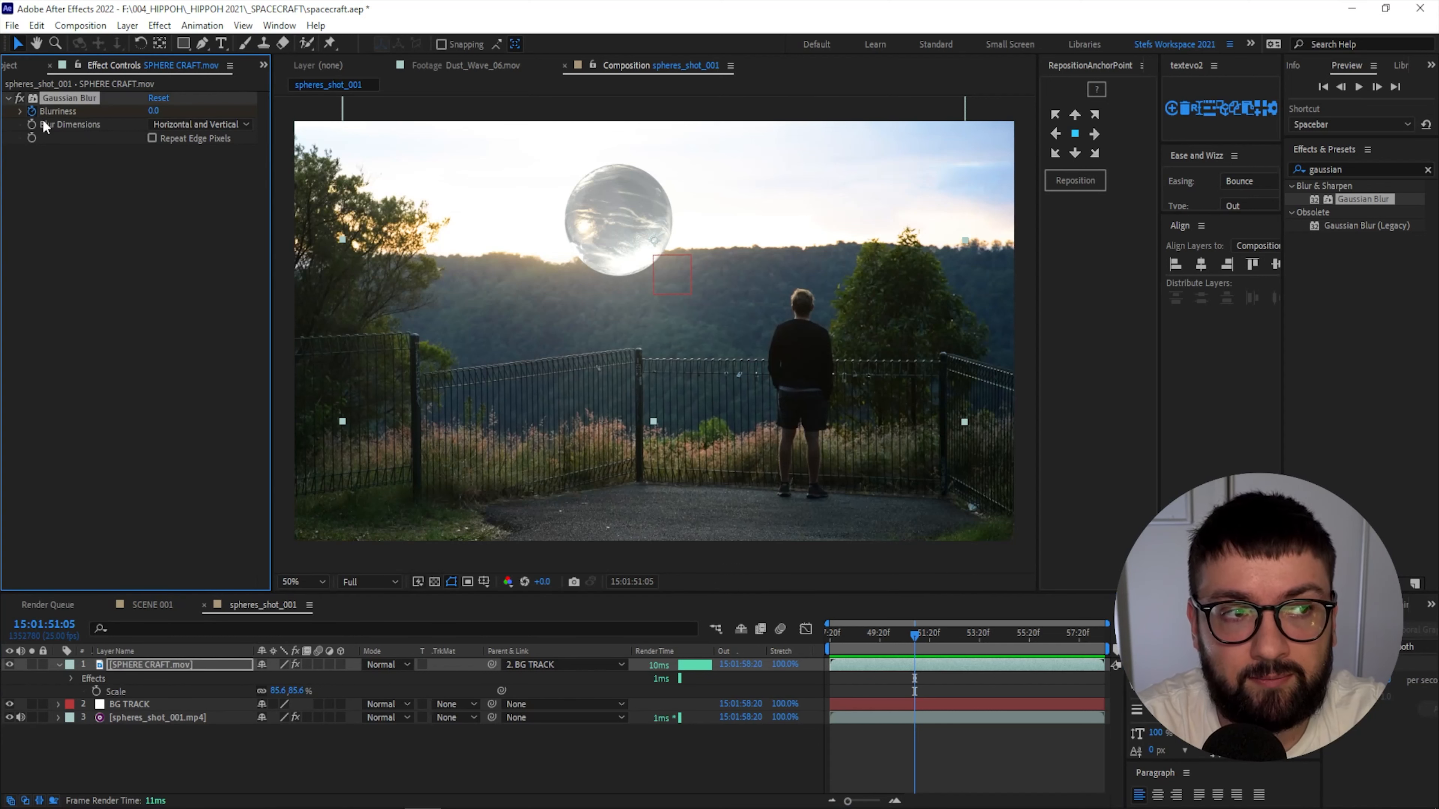
{"action": "left_click_drag", "start_coordinate": [914, 637], "coordinate": [814, 632]}
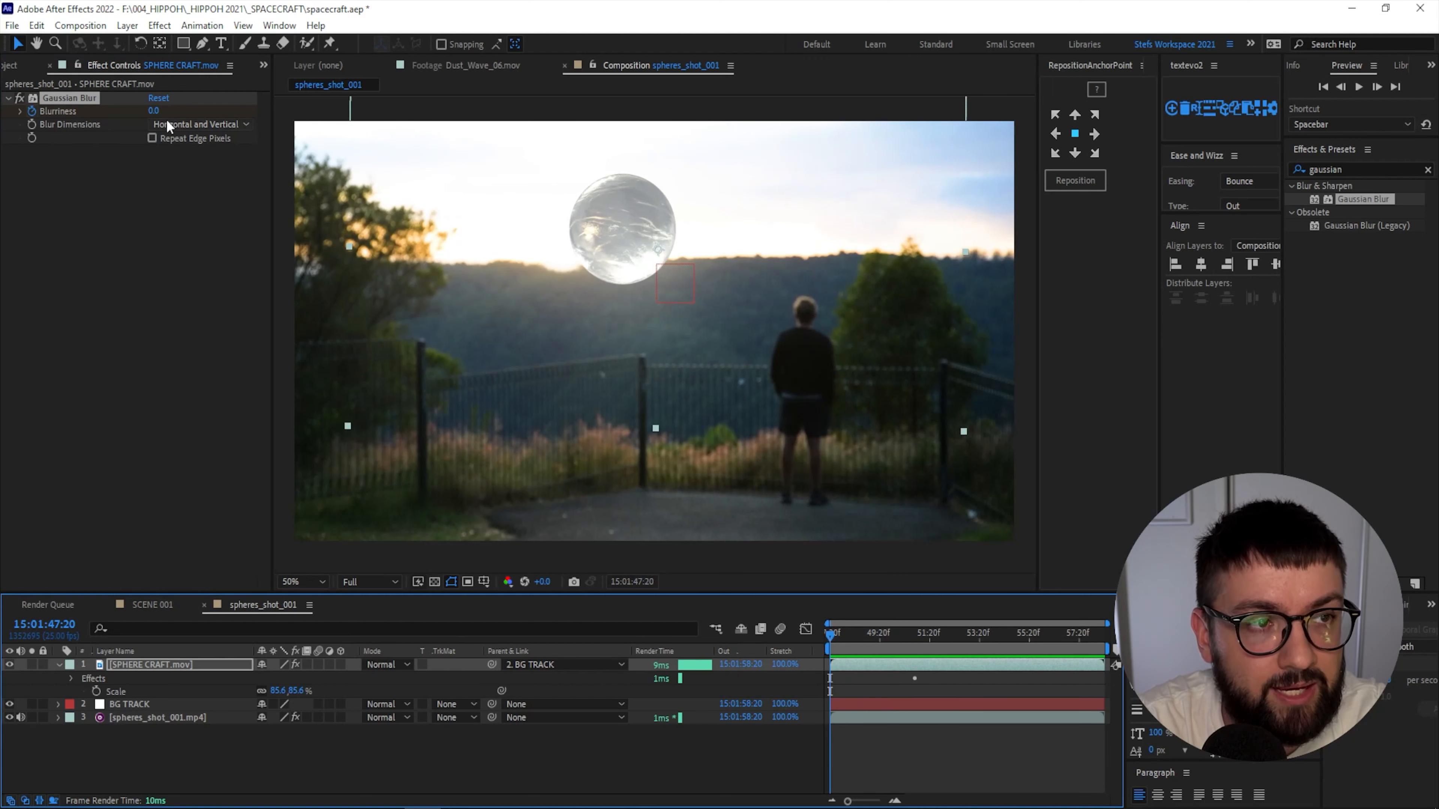
{"action": "left_click", "coordinate": [154, 111]}
{"action": "type", "text": "20"}
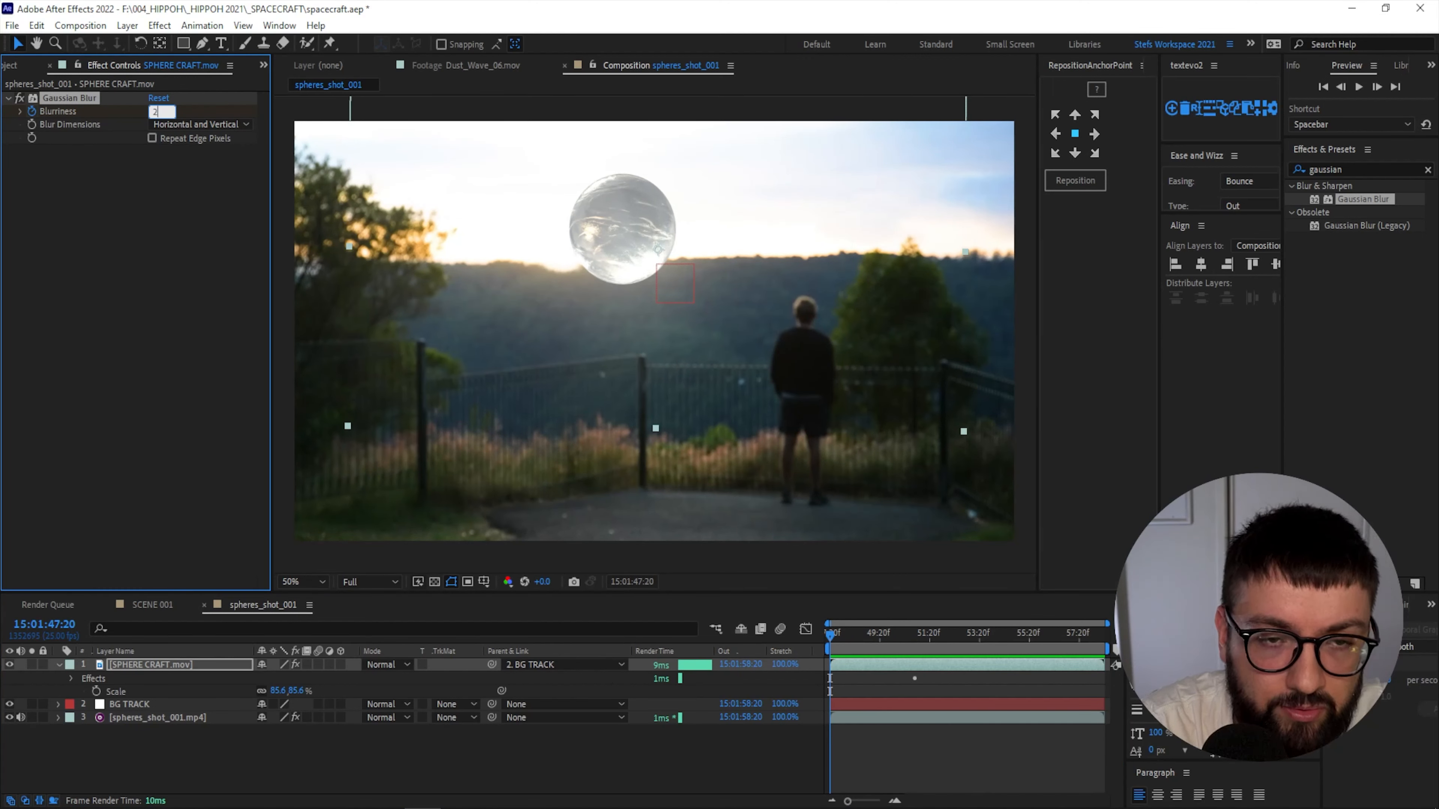
{"action": "key", "text": "Return"}
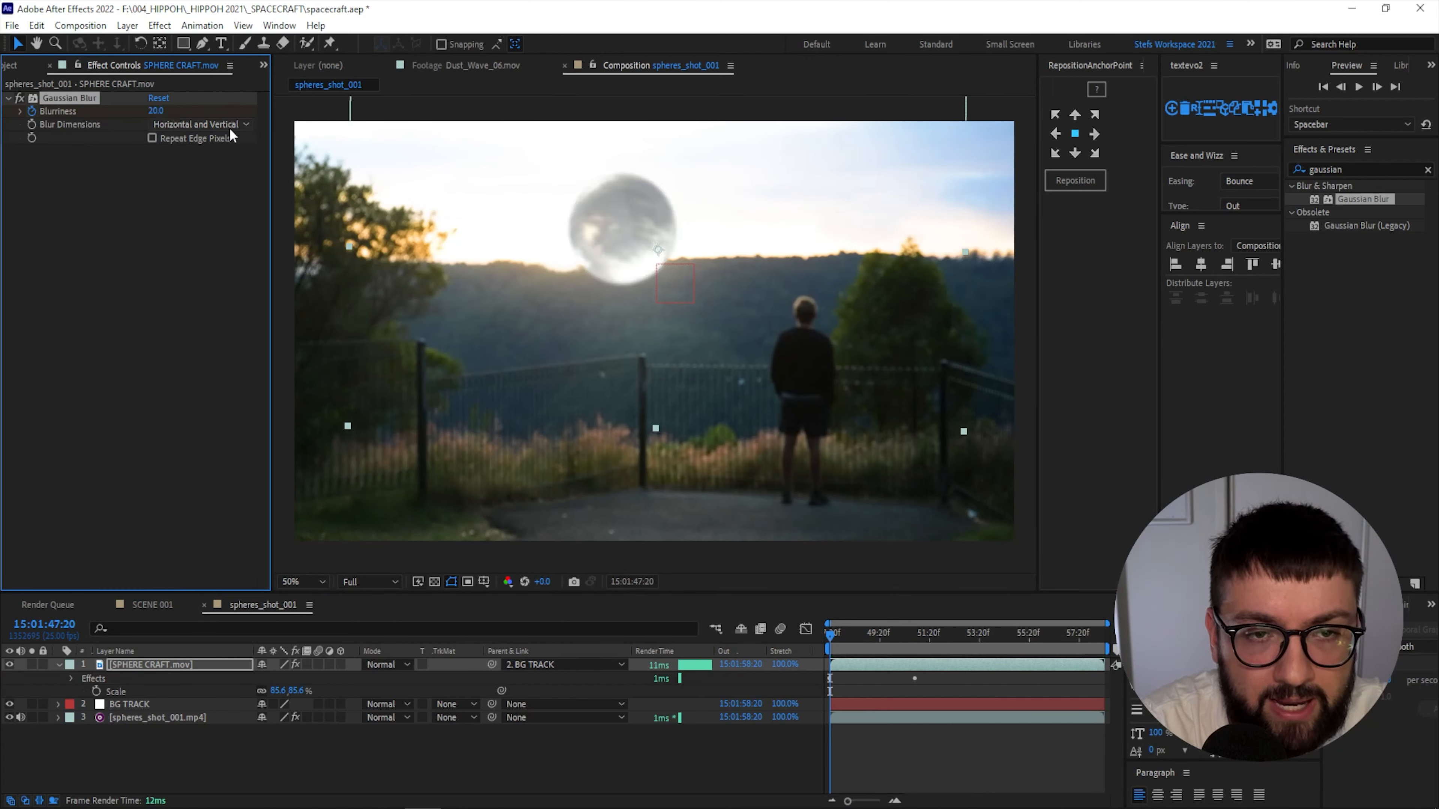
{"action": "left_click", "coordinate": [156, 111]}
{"action": "type", "text": "18"}
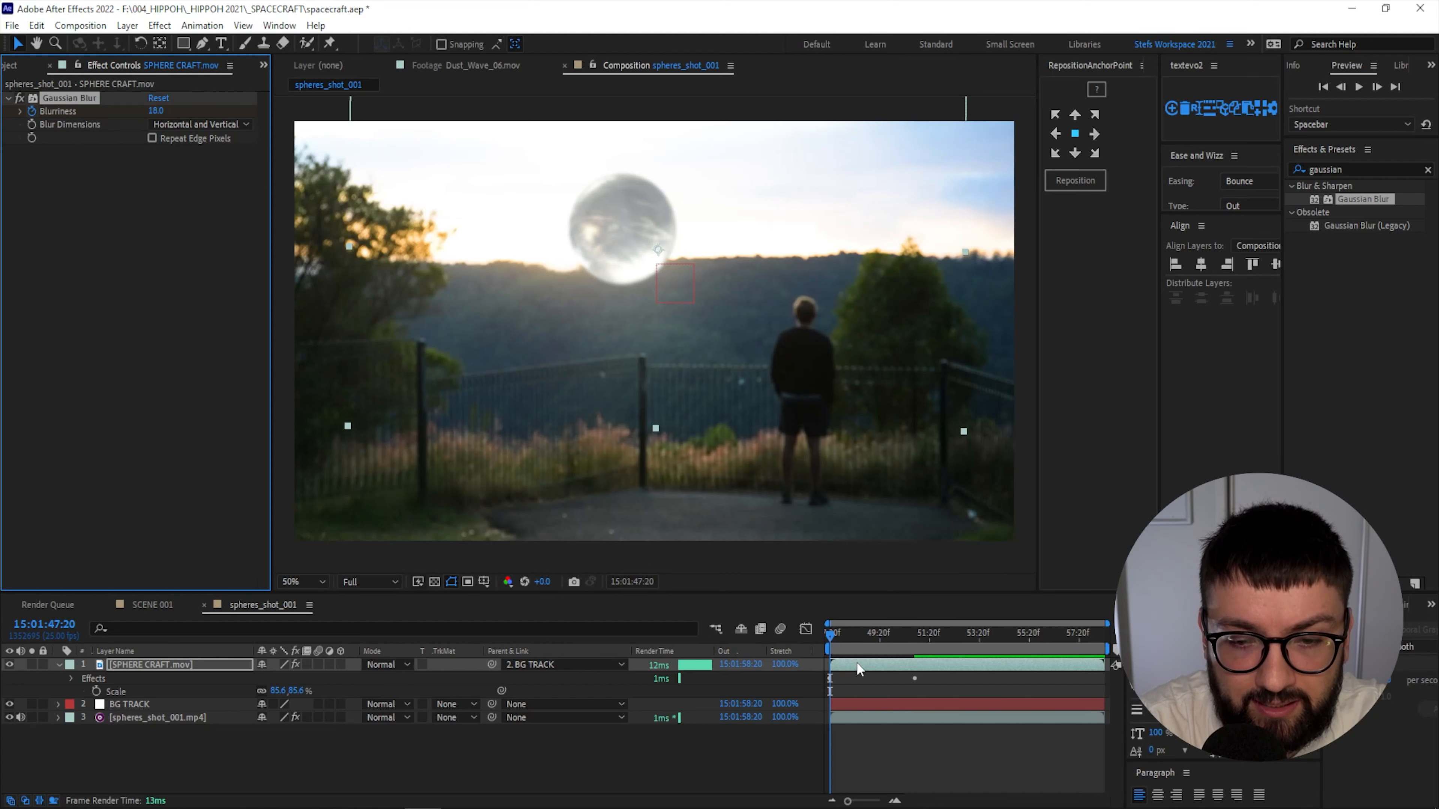
Reveal the sphere's keyframed properties and set the Gaussian Blur Blurriness keyframe at 15:01:51:05 to 3.
{"action": "left_click_drag", "start_coordinate": [830, 634], "coordinate": [915, 627]}
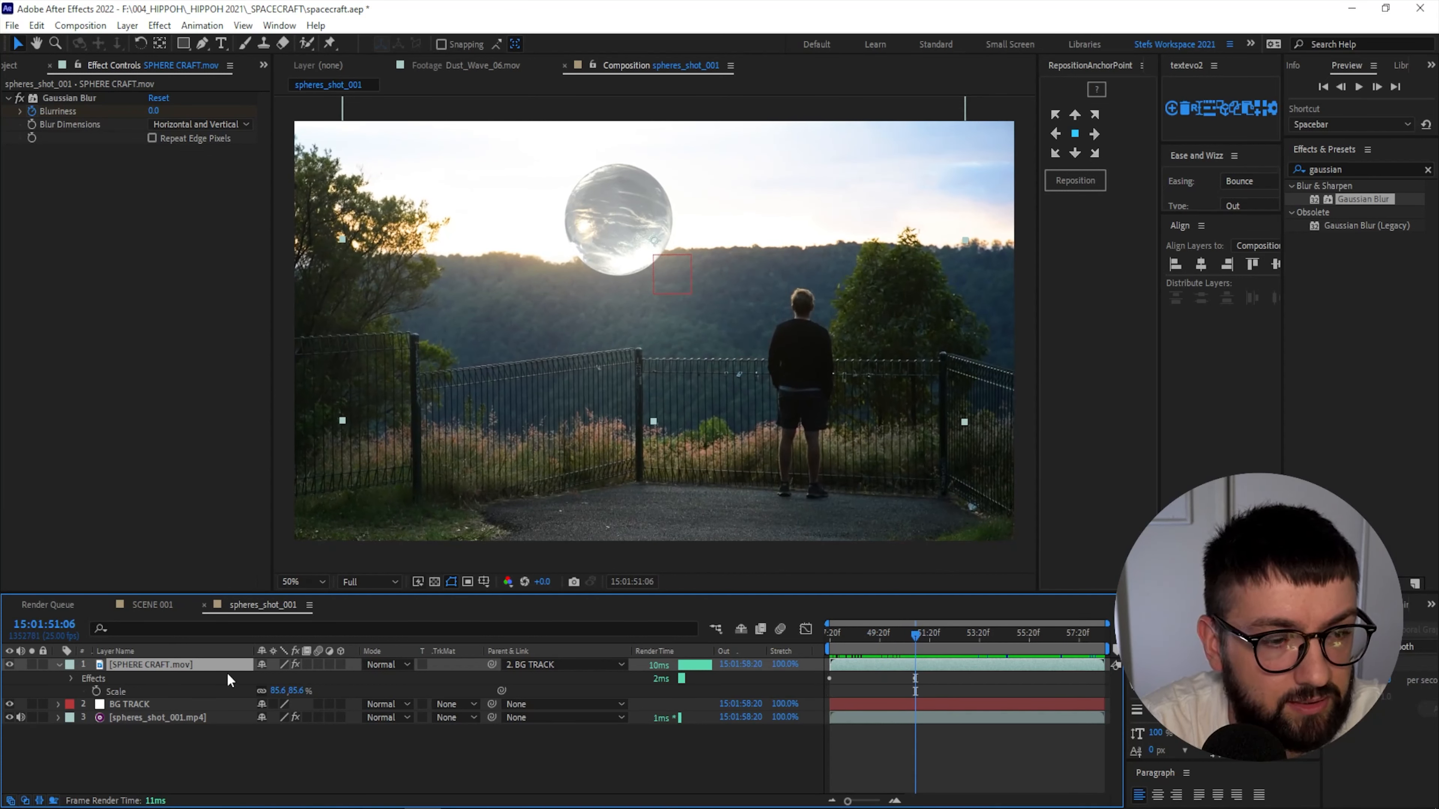
{"action": "key", "text": "u"}
{"action": "key", "text": "u"}
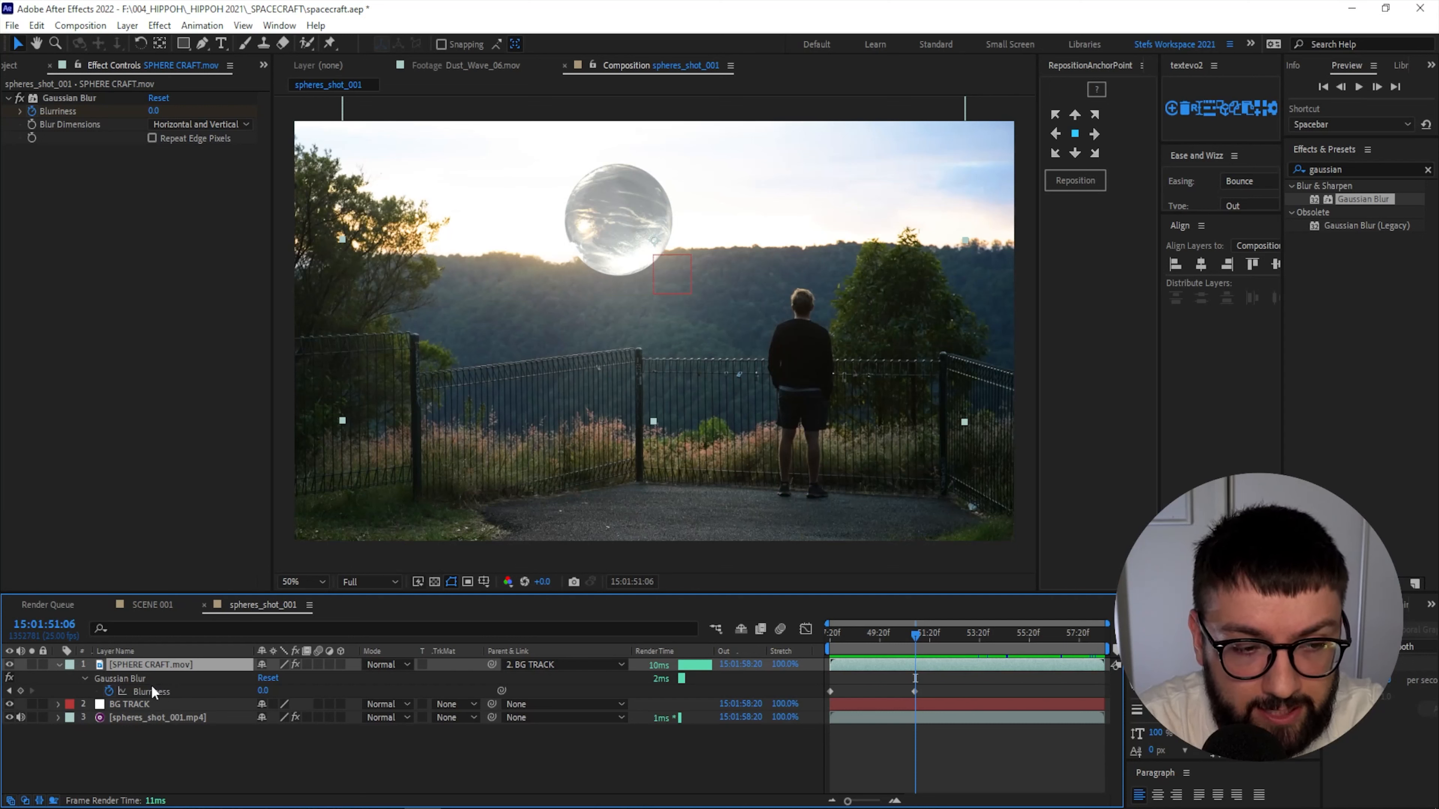
{"action": "left_click", "coordinate": [152, 689]}
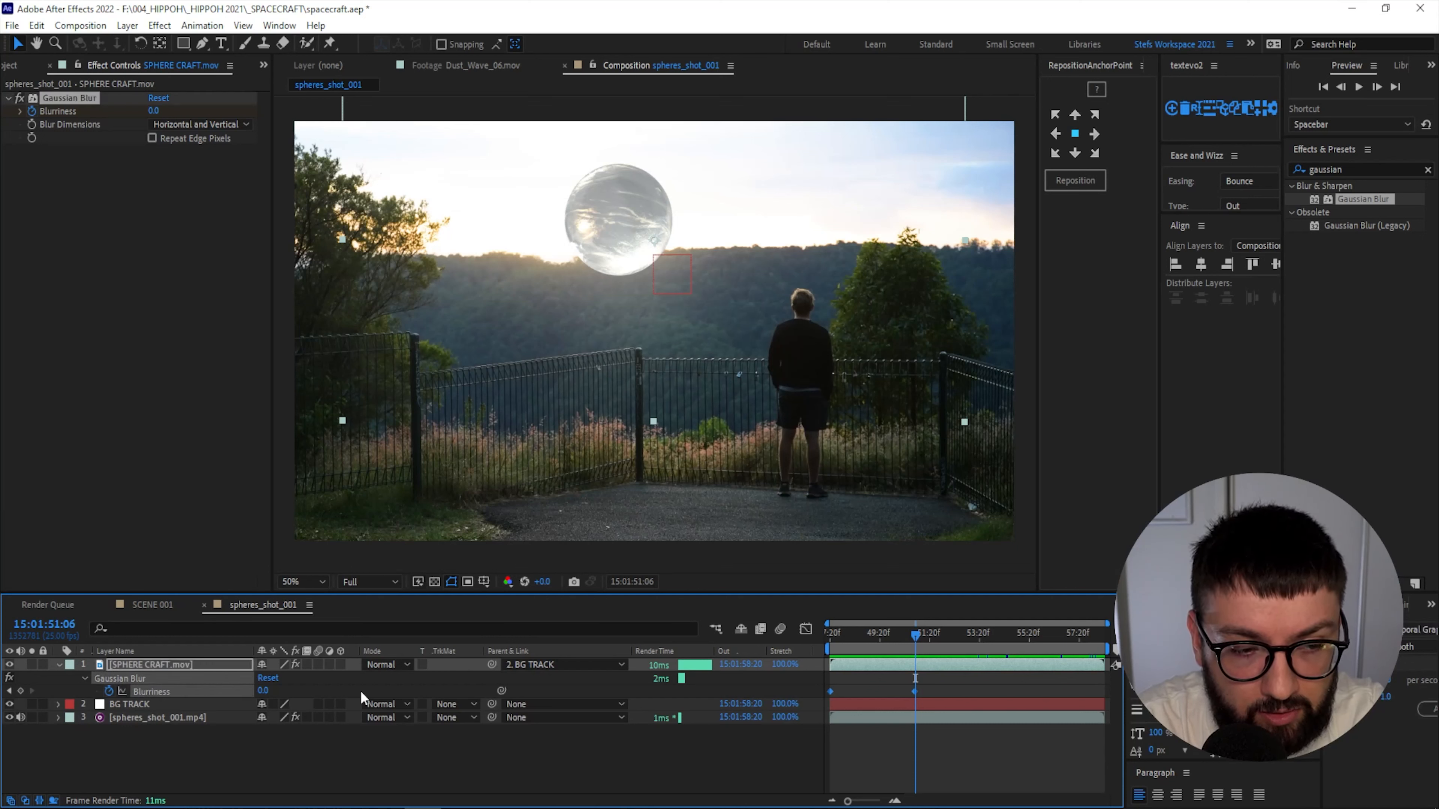
{"action": "left_click", "coordinate": [9, 691]}
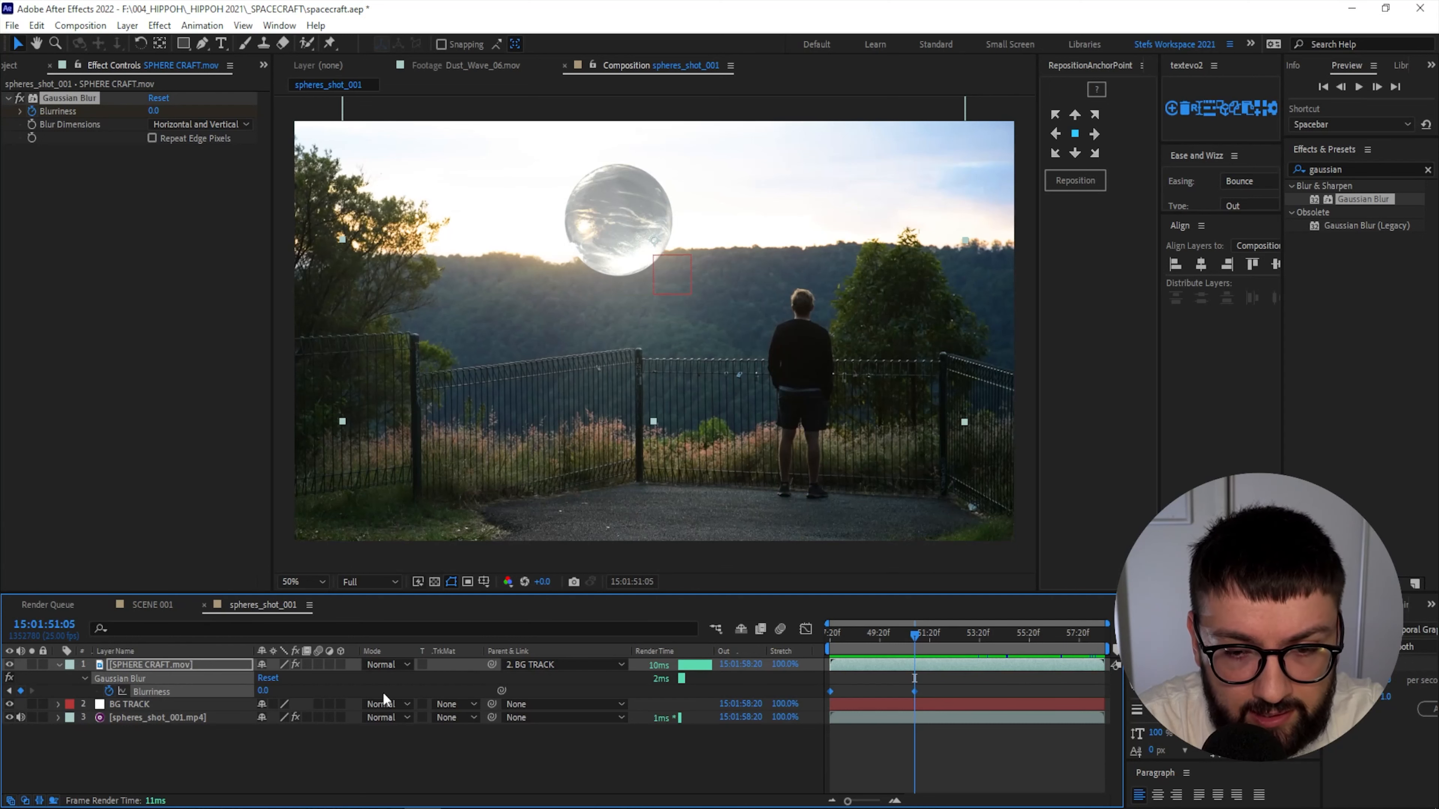
{"action": "left_click", "coordinate": [263, 692]}
{"action": "type", "text": "3"}
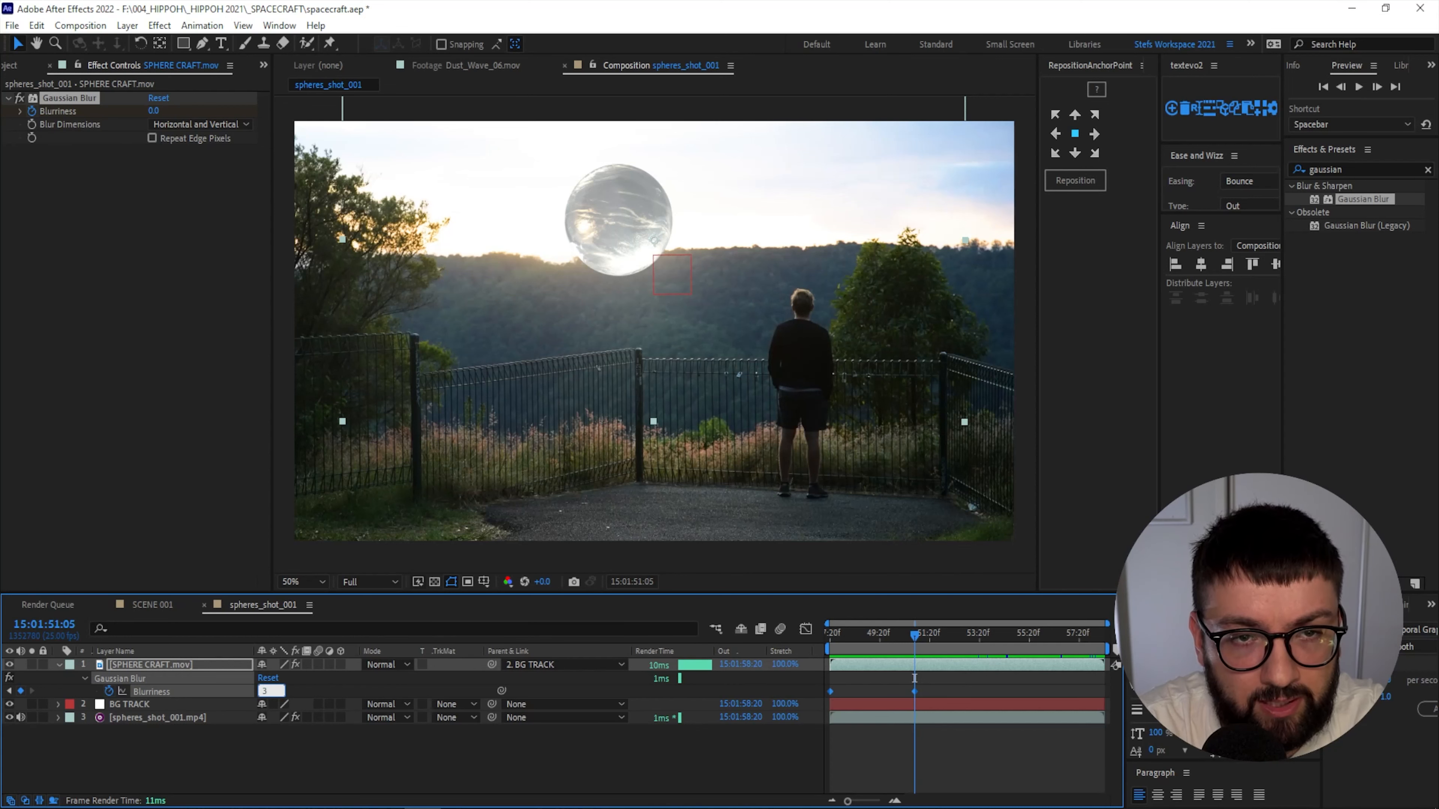
{"action": "key", "text": "Return"}
Refine the sphere's Blurriness keyframe at 15:01:51:05 to 3.5 and scrub through the shot to 15:01:55:01.
{"action": "scroll", "coordinate": [654, 357], "scroll_direction": "up", "scroll_amount": 2}
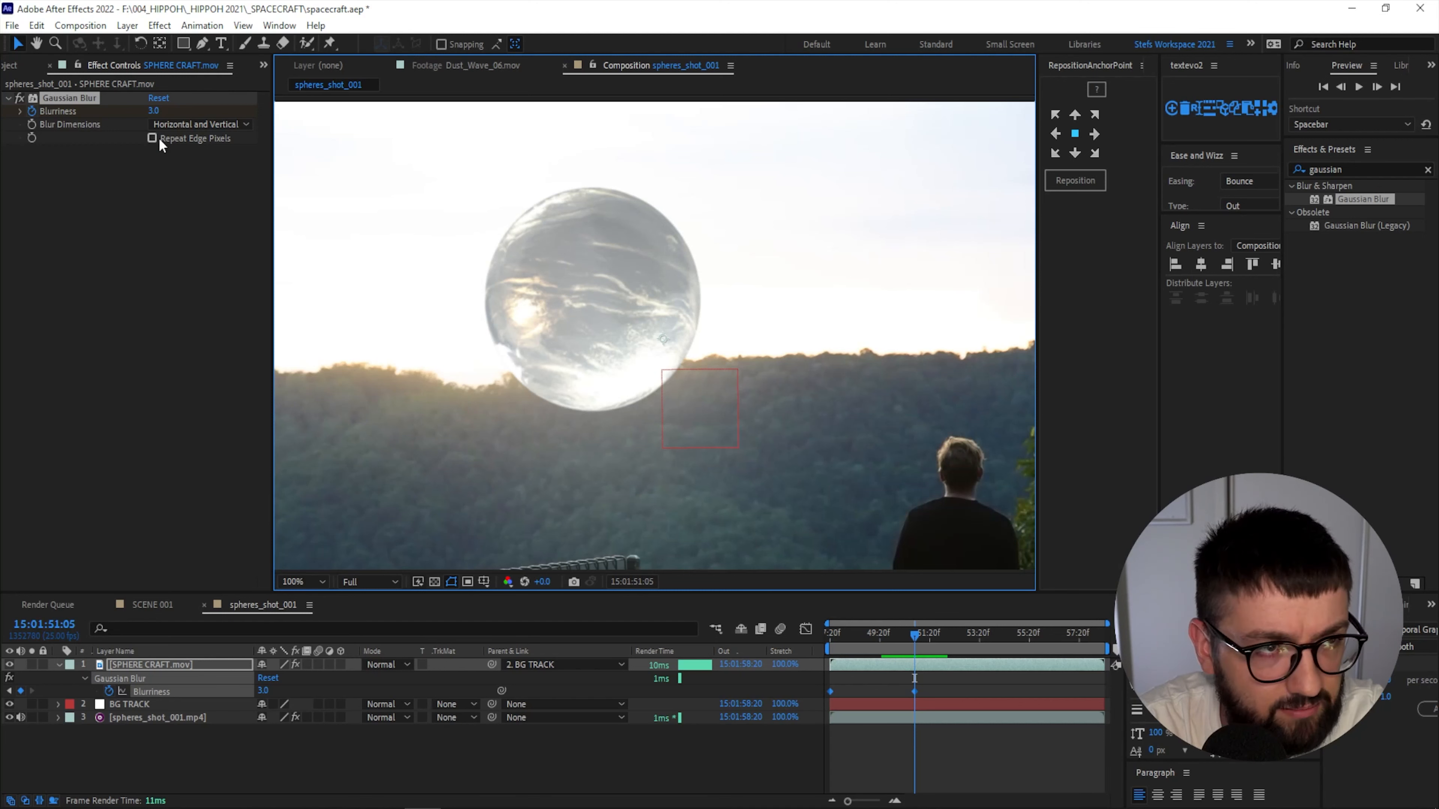
{"action": "left_click_drag", "start_coordinate": [154, 110], "coordinate": [180, 122]}
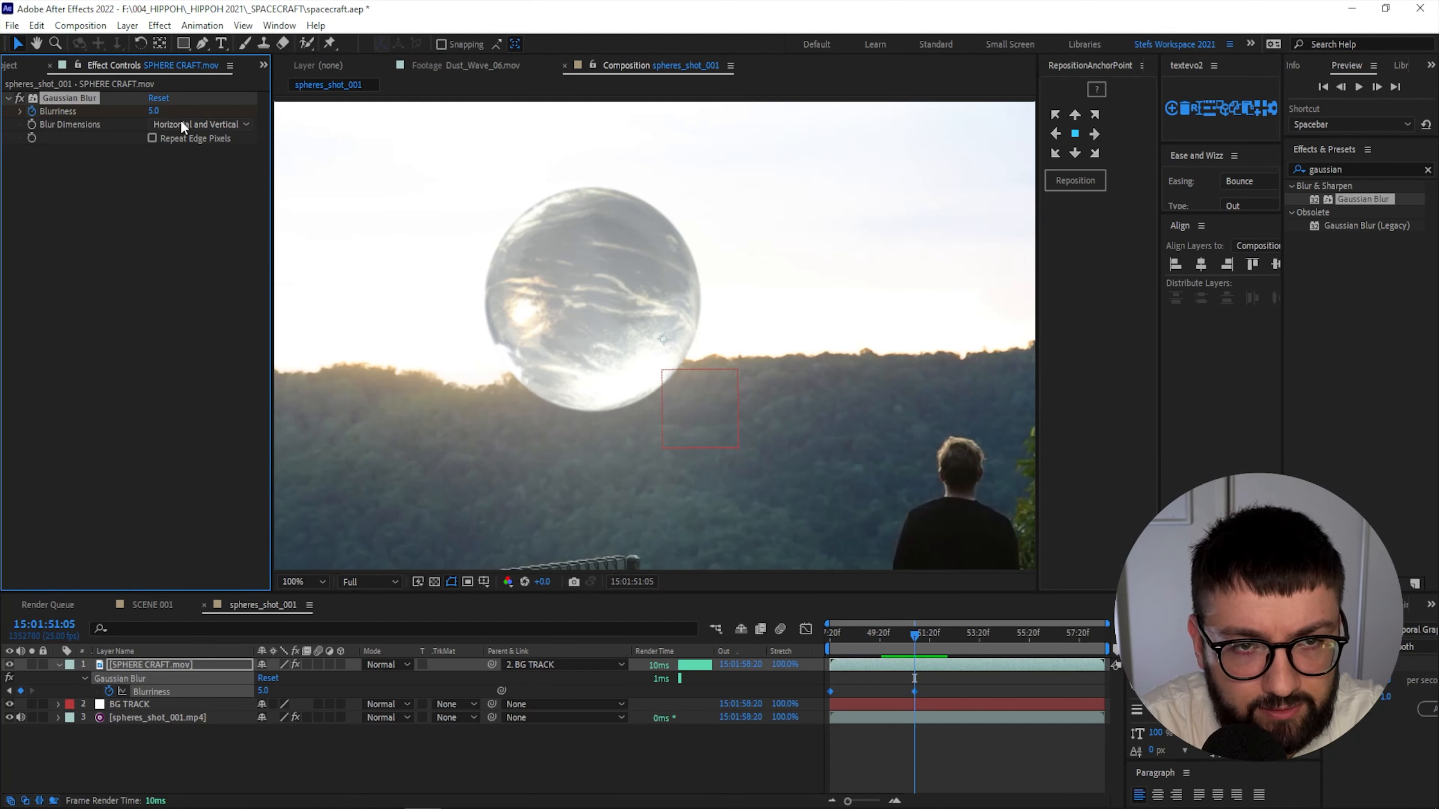
{"action": "left_click", "coordinate": [156, 110]}
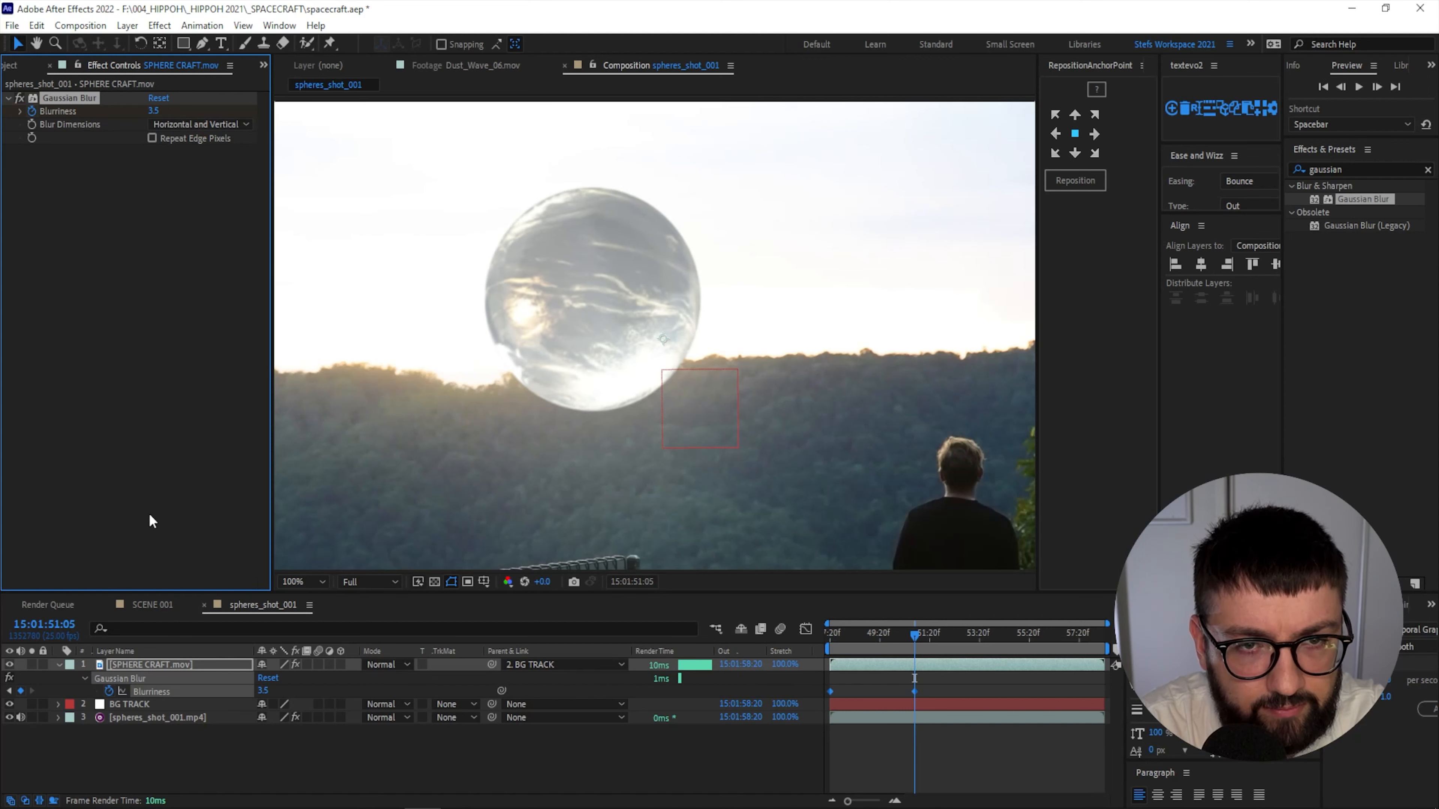
{"action": "left_click", "coordinate": [275, 748]}
{"action": "key", "text": "shift+slash"}
{"action": "left_click_drag", "start_coordinate": [830, 640], "coordinate": [1008, 642]}
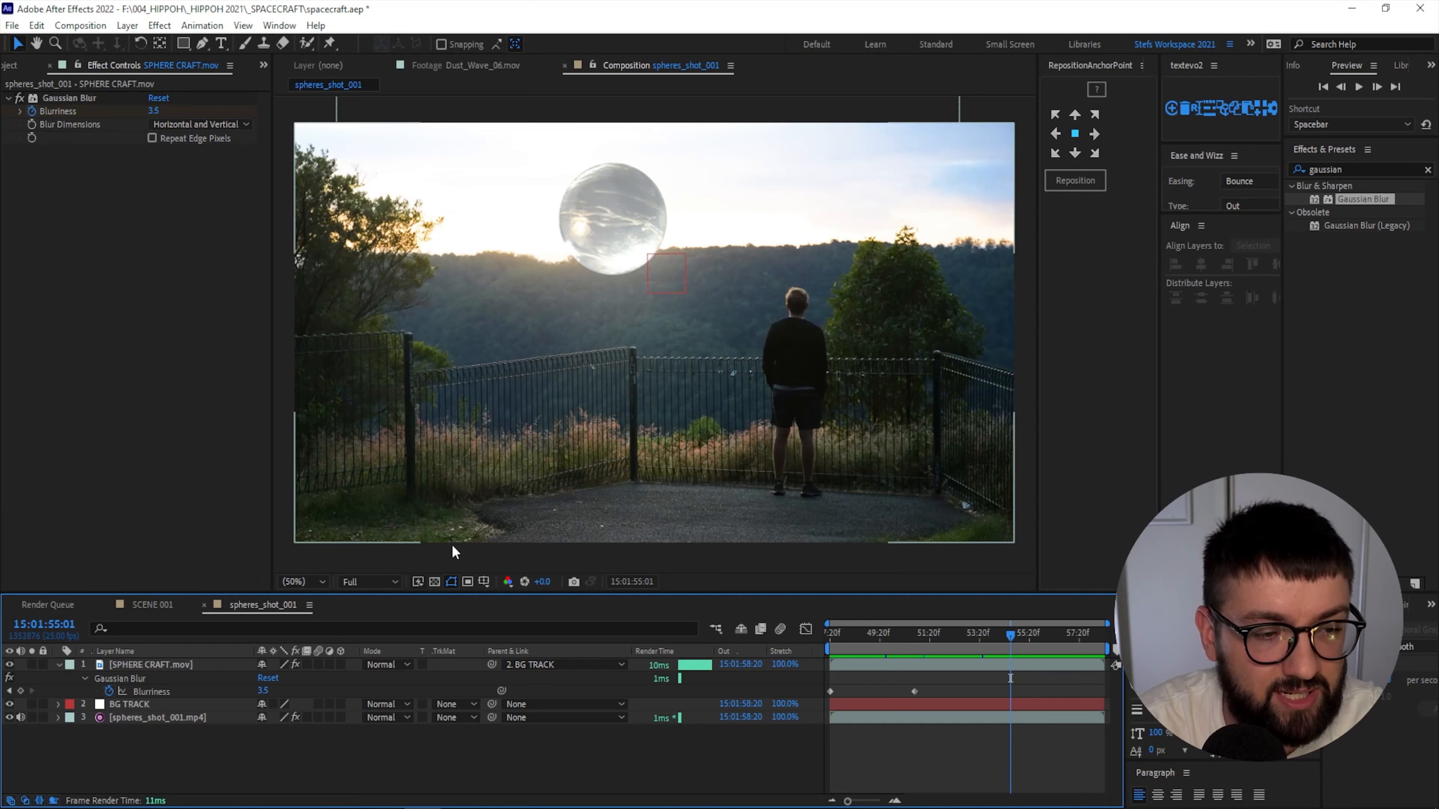
Draw a rectangular mask on SPHERE CRAFT.mov, wider than the frame and reaching from above it to just above the ridge line.
{"action": "left_click", "coordinate": [155, 668]}
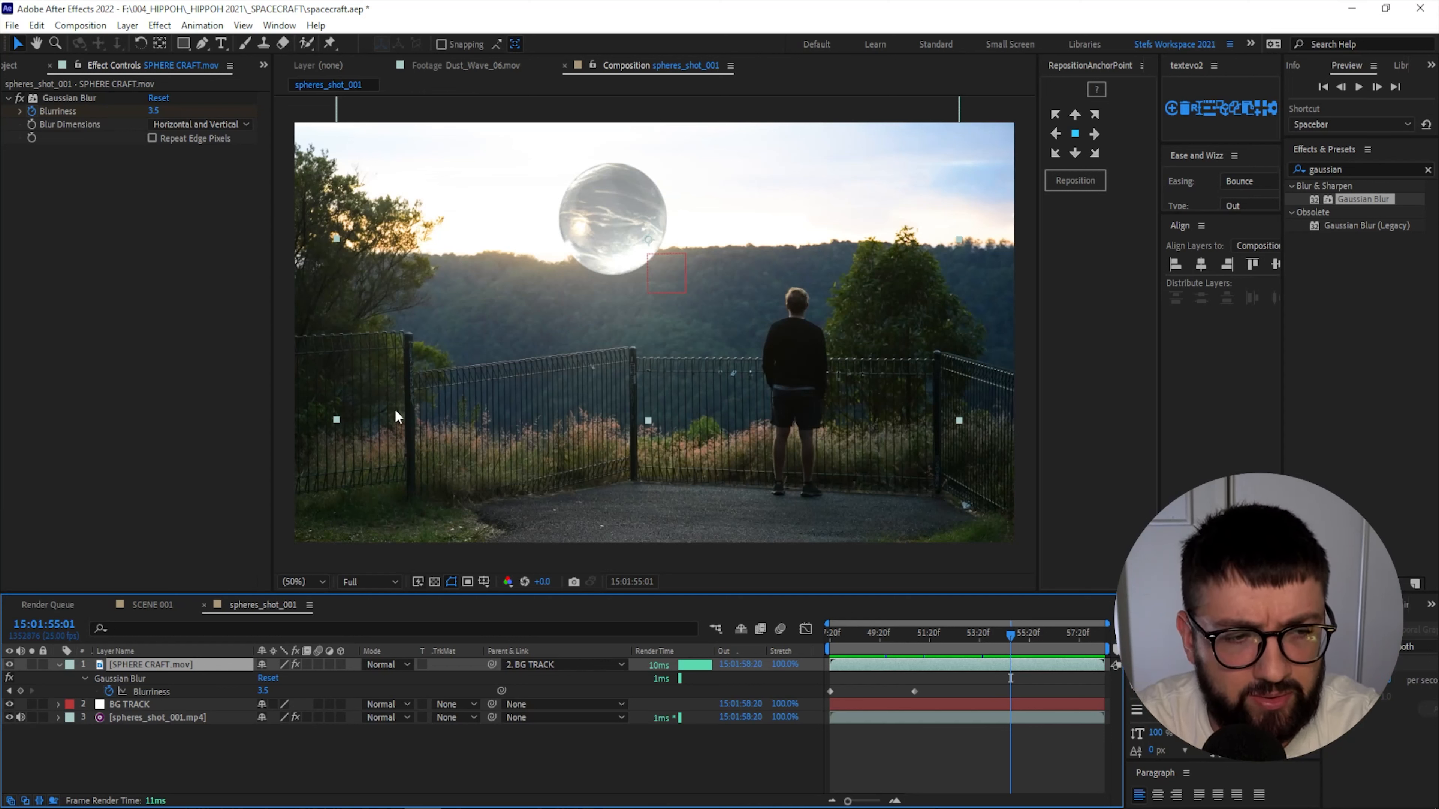
{"action": "left_click", "coordinate": [183, 43]}
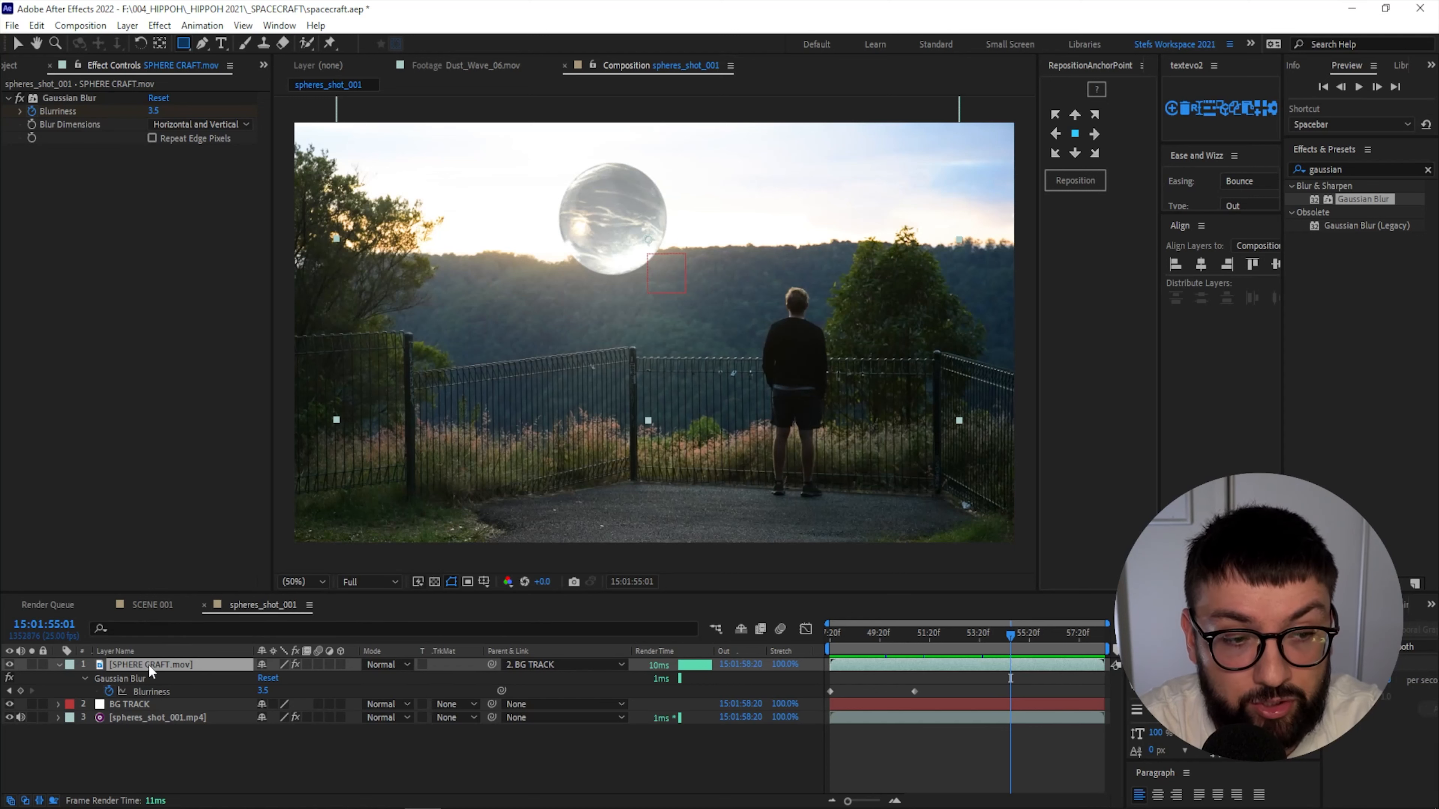
{"action": "key", "text": "space"}
{"action": "left_click_drag", "start_coordinate": [788, 384], "coordinate": [748, 476]}
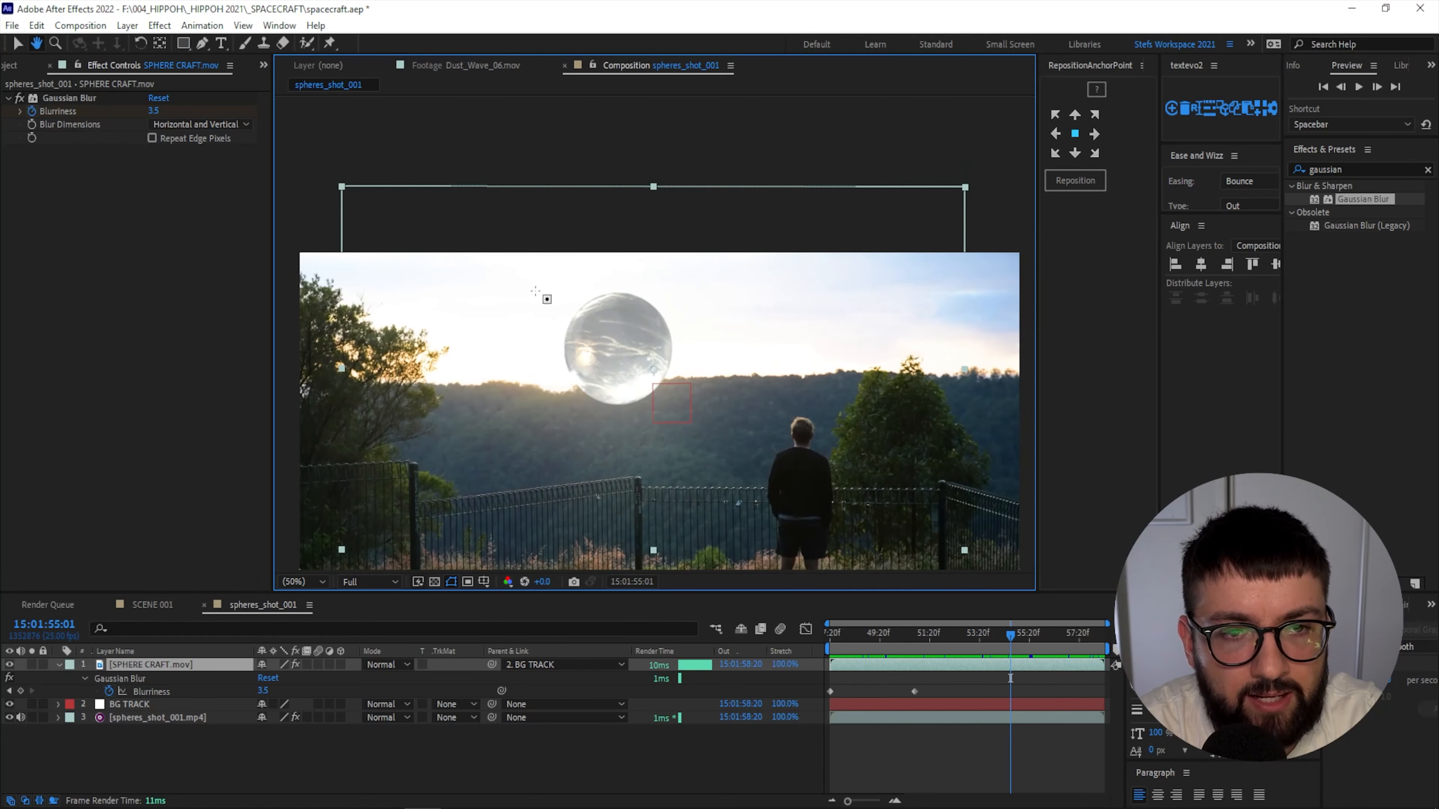
{"action": "left_click_drag", "start_coordinate": [290, 144], "coordinate": [1030, 361]}
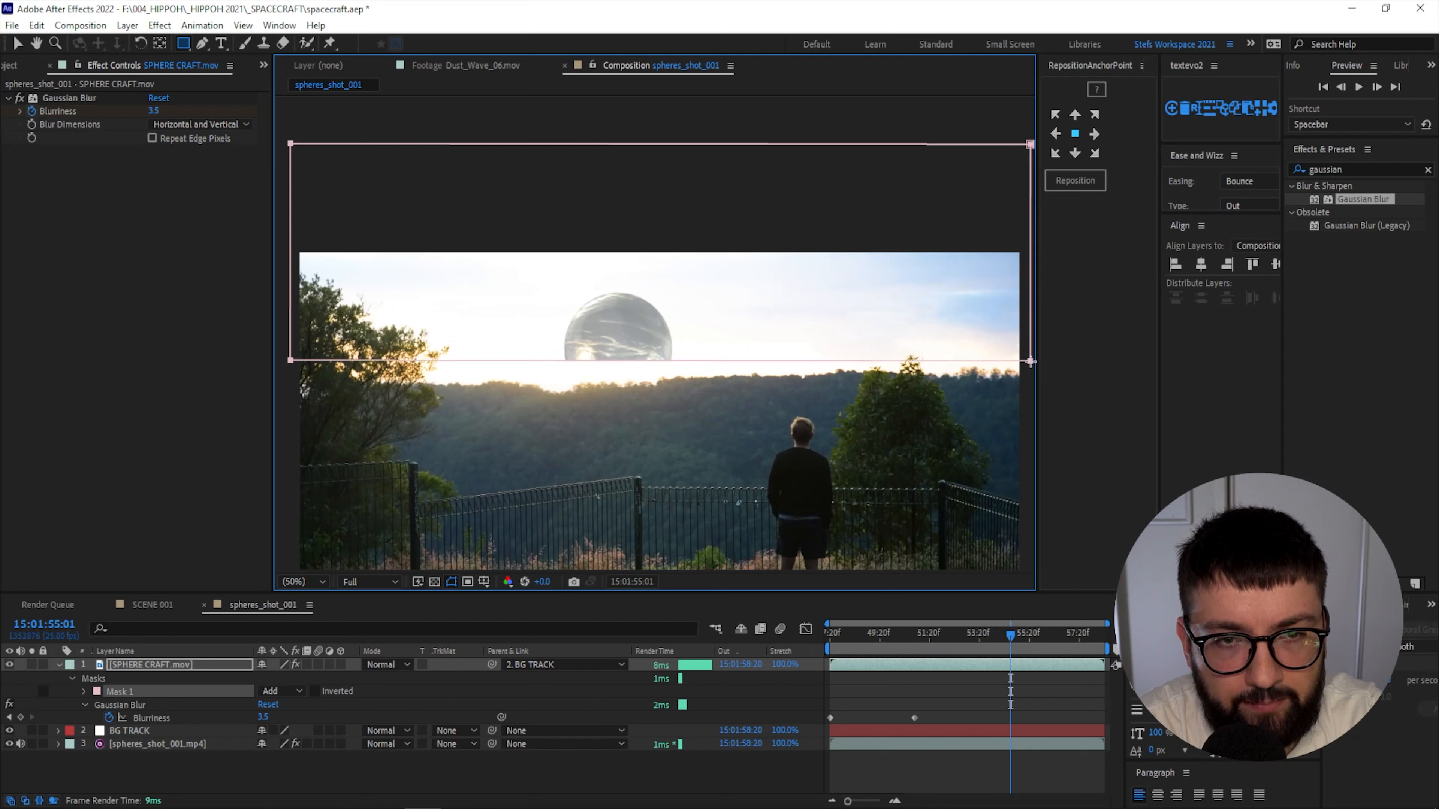
Nudge the masked sphere up slightly and set the mask's feather to 87 pixels so its base fades into the sky.
{"action": "left_click", "coordinate": [173, 661]}
{"action": "key", "text": "f"}
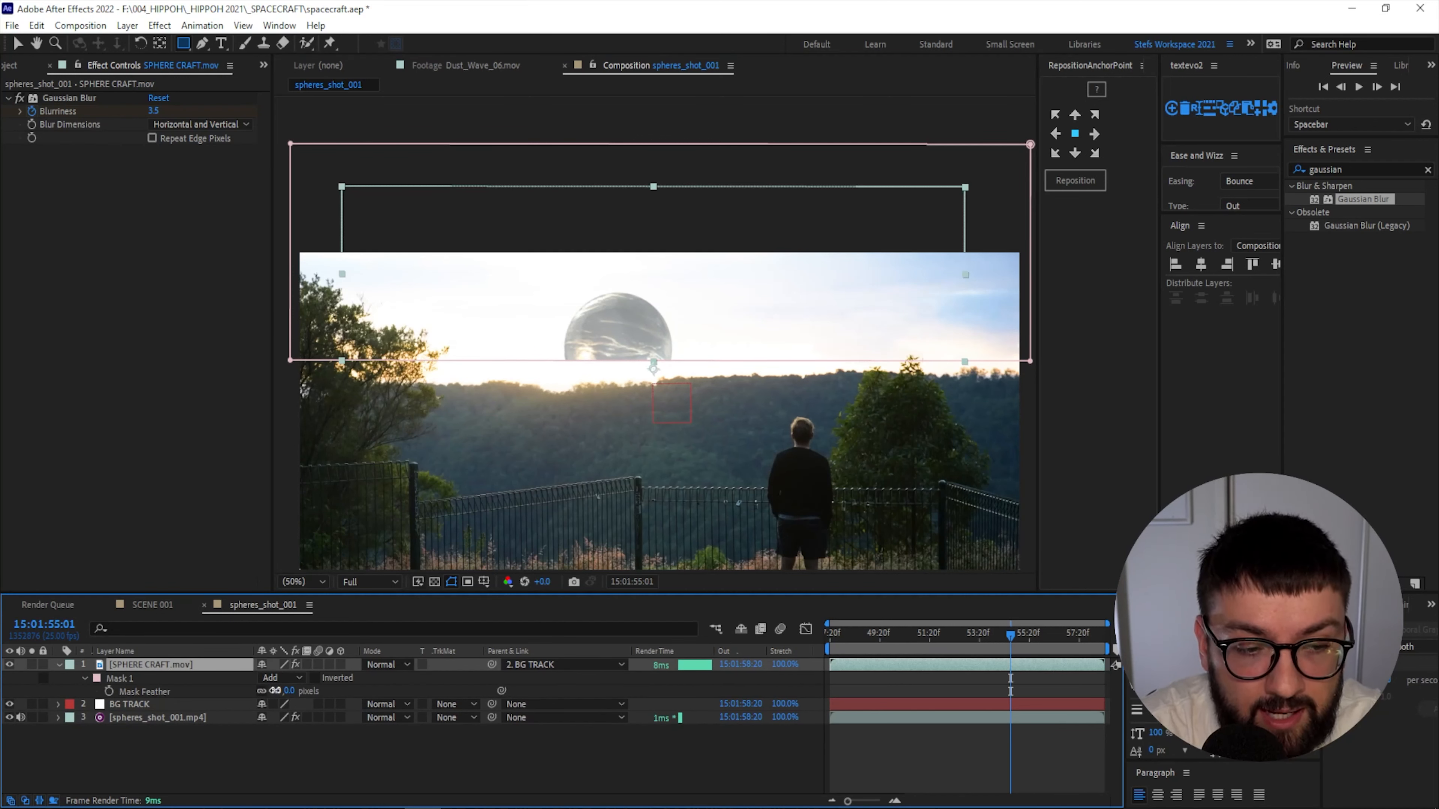
{"action": "left_click_drag", "start_coordinate": [277, 690], "coordinate": [360, 690]}
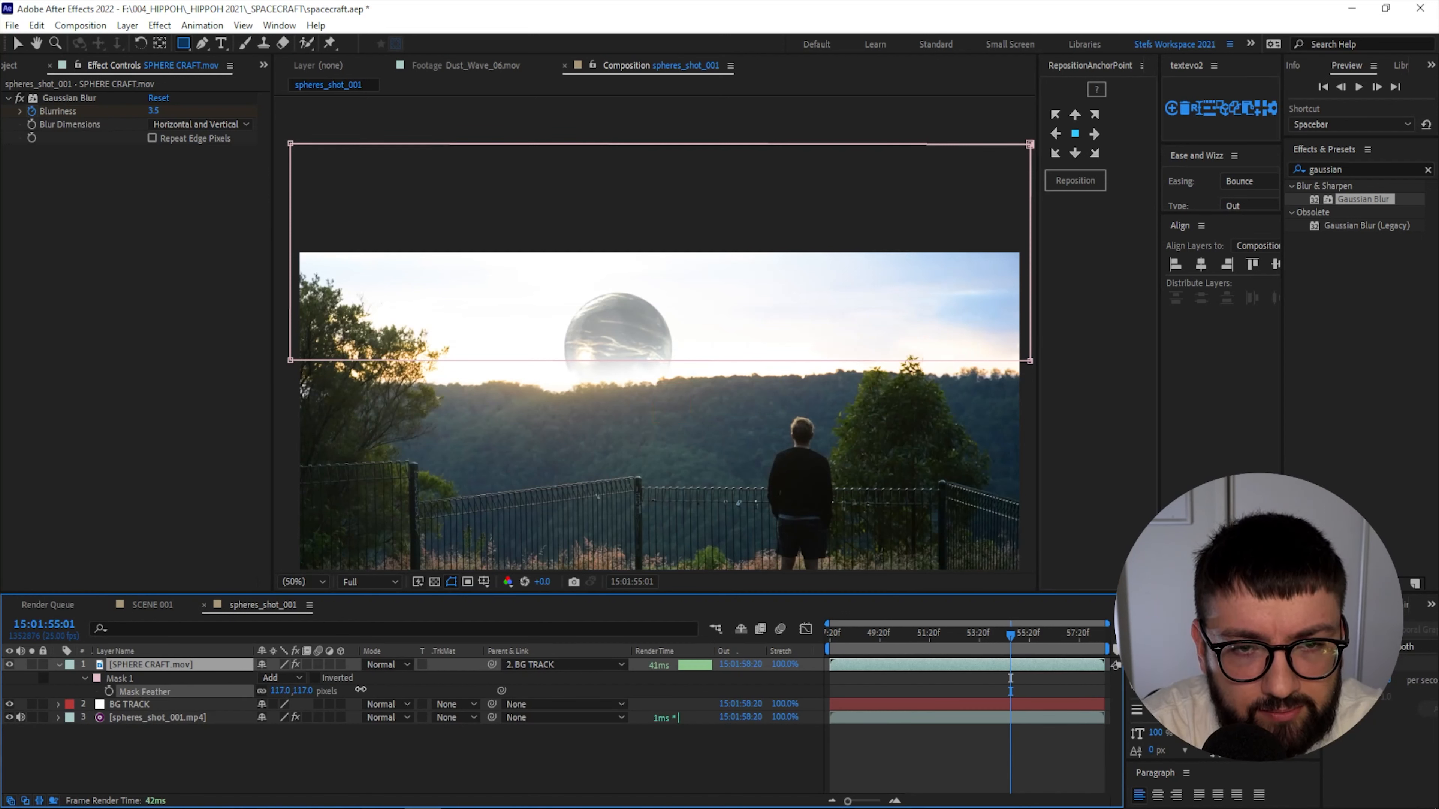
{"action": "left_click", "coordinate": [17, 43]}
{"action": "left_click_drag", "start_coordinate": [652, 321], "coordinate": [651, 315]}
{"action": "left_click_drag", "start_coordinate": [297, 690], "coordinate": [334, 693]}
{"action": "left_click_drag", "start_coordinate": [294, 691], "coordinate": [274, 691]}
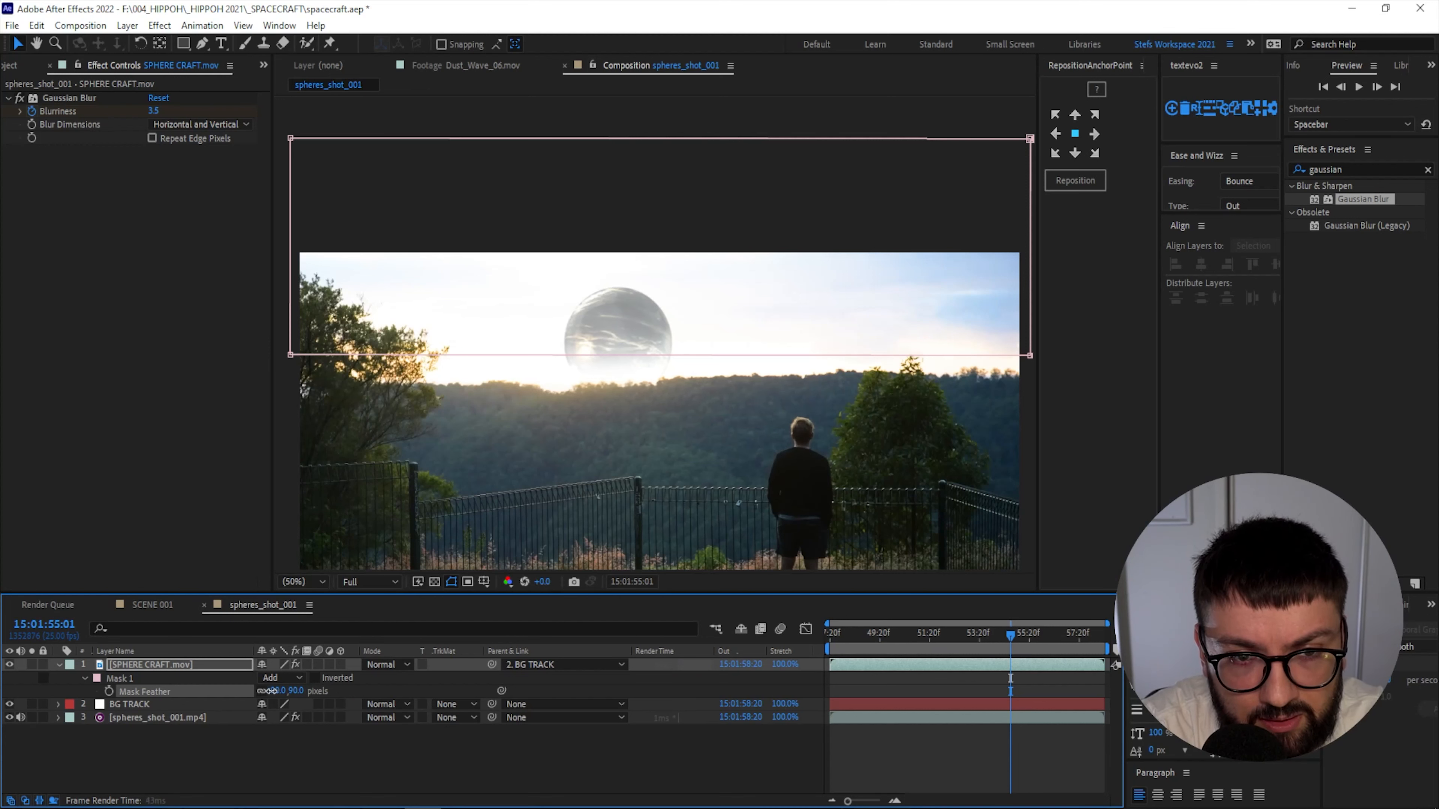
Deselect the layer and preview the feathered sphere against the ridge line from 15:01:52:14.
{"action": "key", "text": "comma"}
{"action": "scroll", "coordinate": [615, 330], "scroll_direction": "up", "scroll_amount": 3}
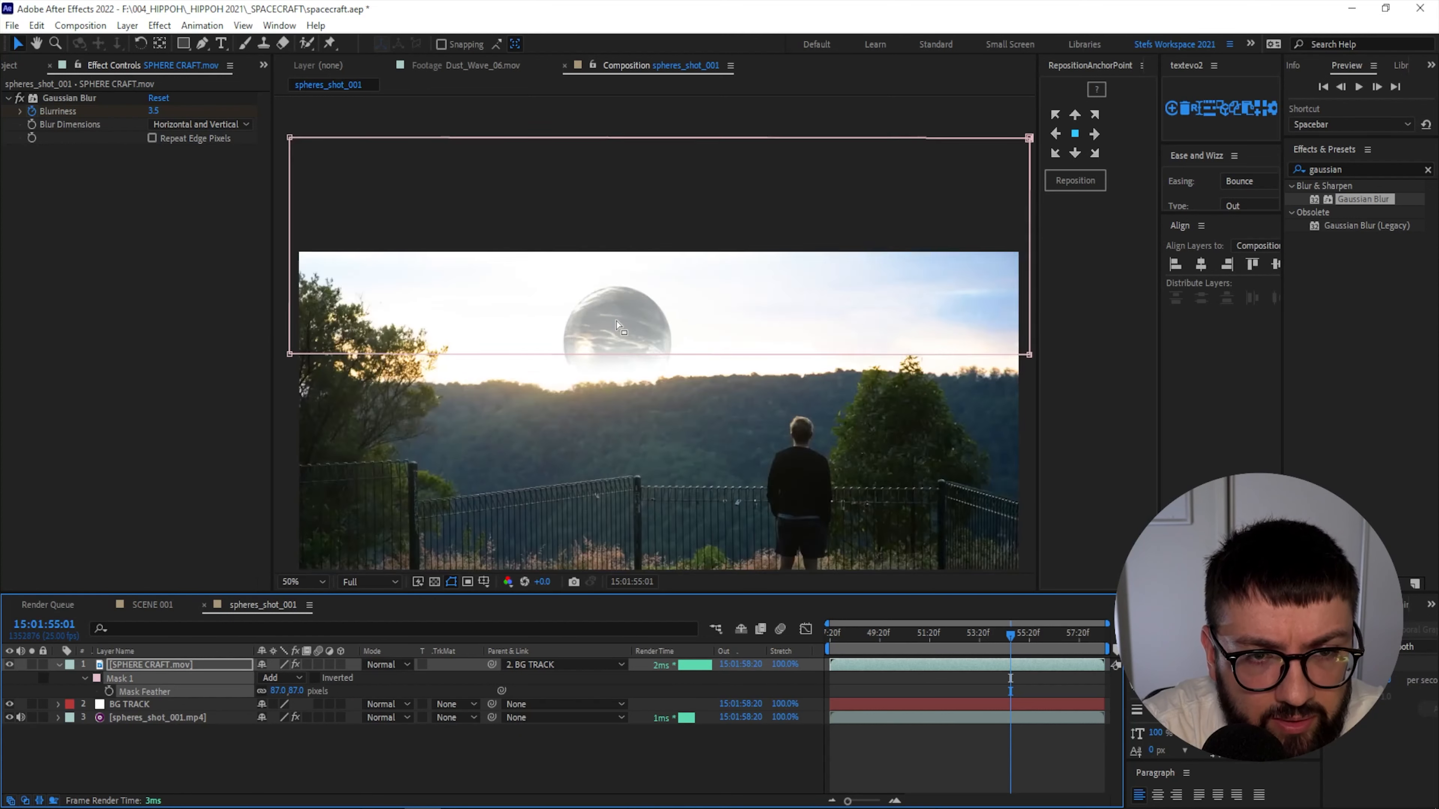
{"action": "left_click_drag", "start_coordinate": [569, 447], "coordinate": [652, 437]}
{"action": "left_click", "coordinate": [650, 324]}
{"action": "key", "text": "comma"}
{"action": "left_click", "coordinate": [949, 626]}
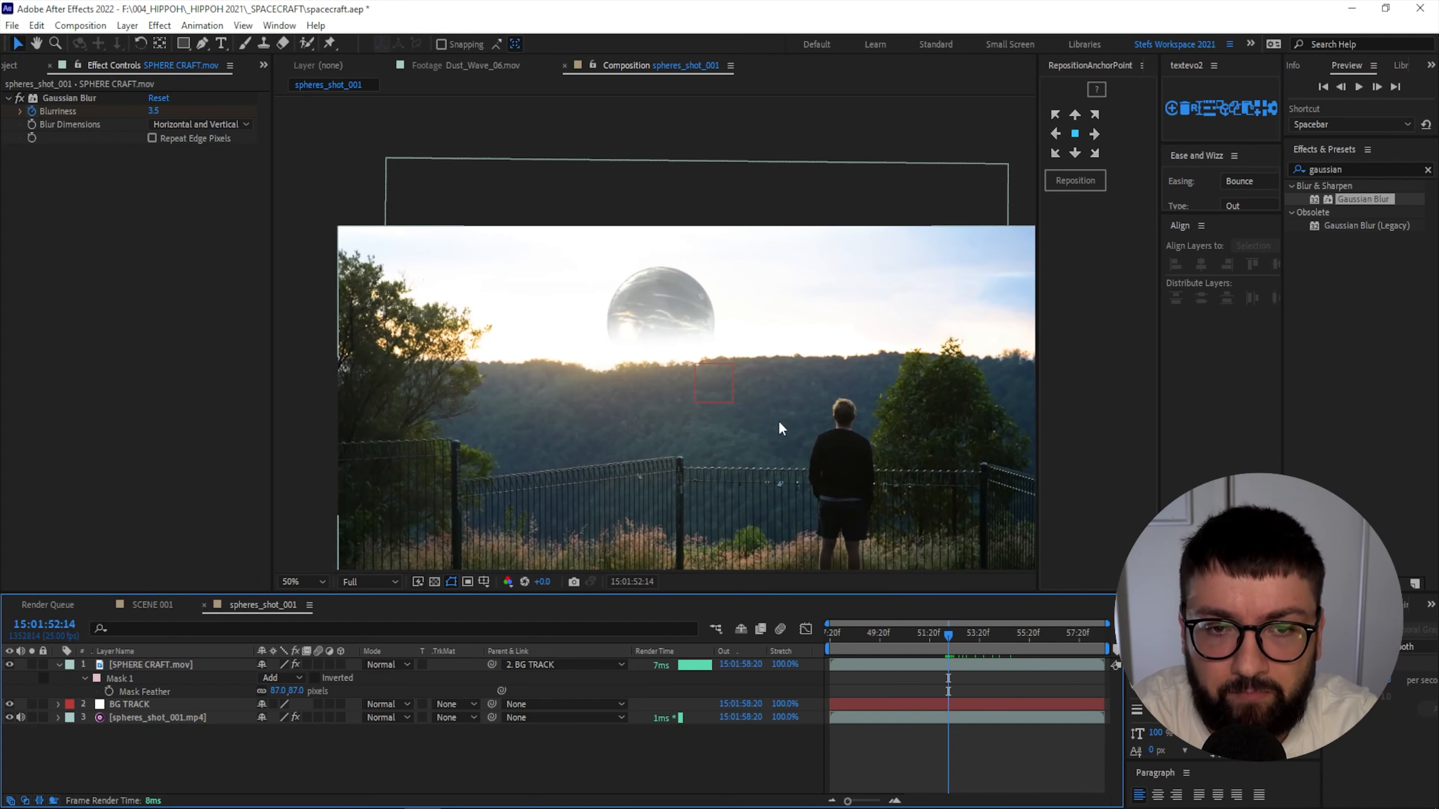
{"action": "scroll", "coordinate": [756, 481], "scroll_direction": "down", "scroll_amount": 2}
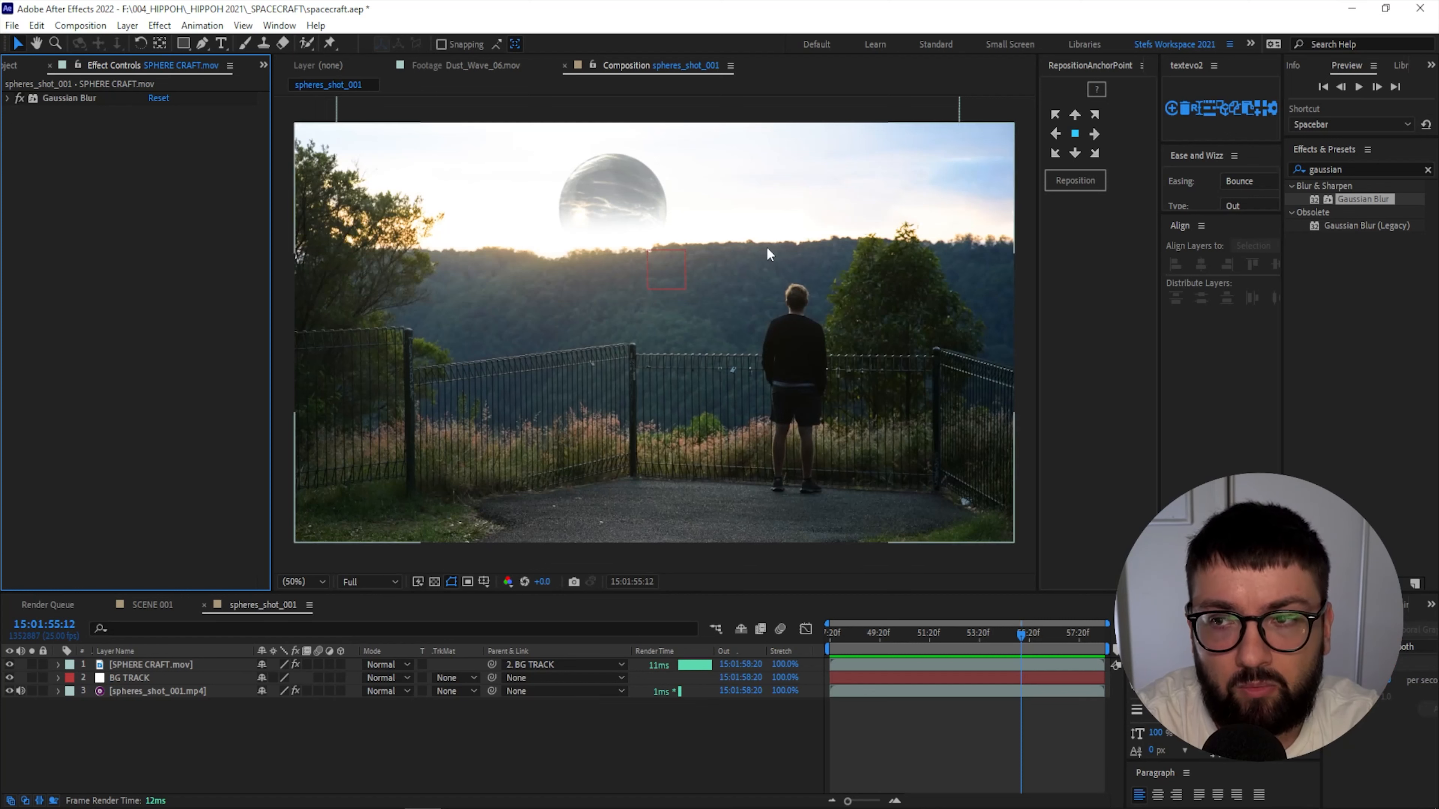
Find the Lumetri Color effect, apply it to SPHERE CRAFT.mov and expand its Basic Correction settings.
{"action": "double_click", "coordinate": [1331, 169]}
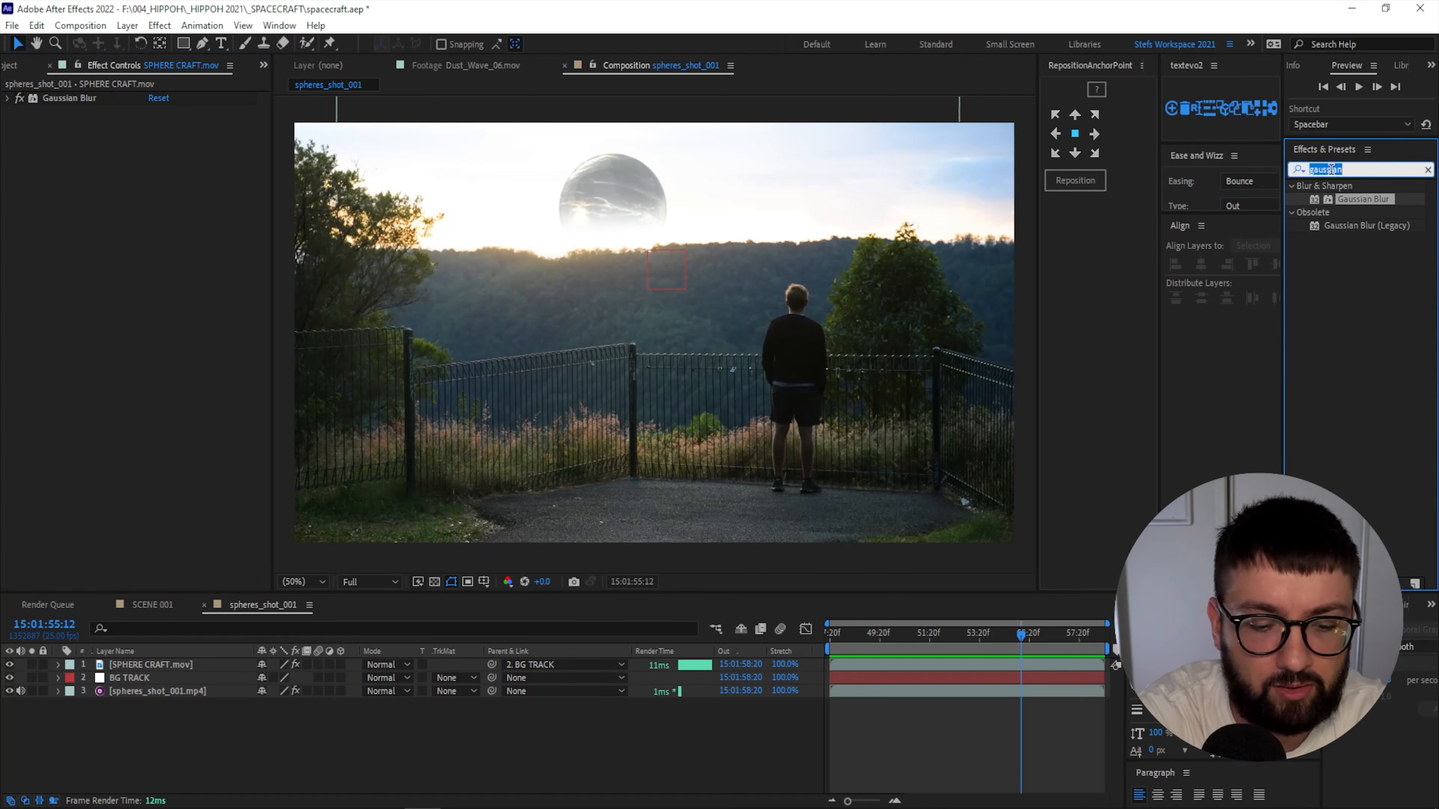
{"action": "type", "text": "Lumetri"}
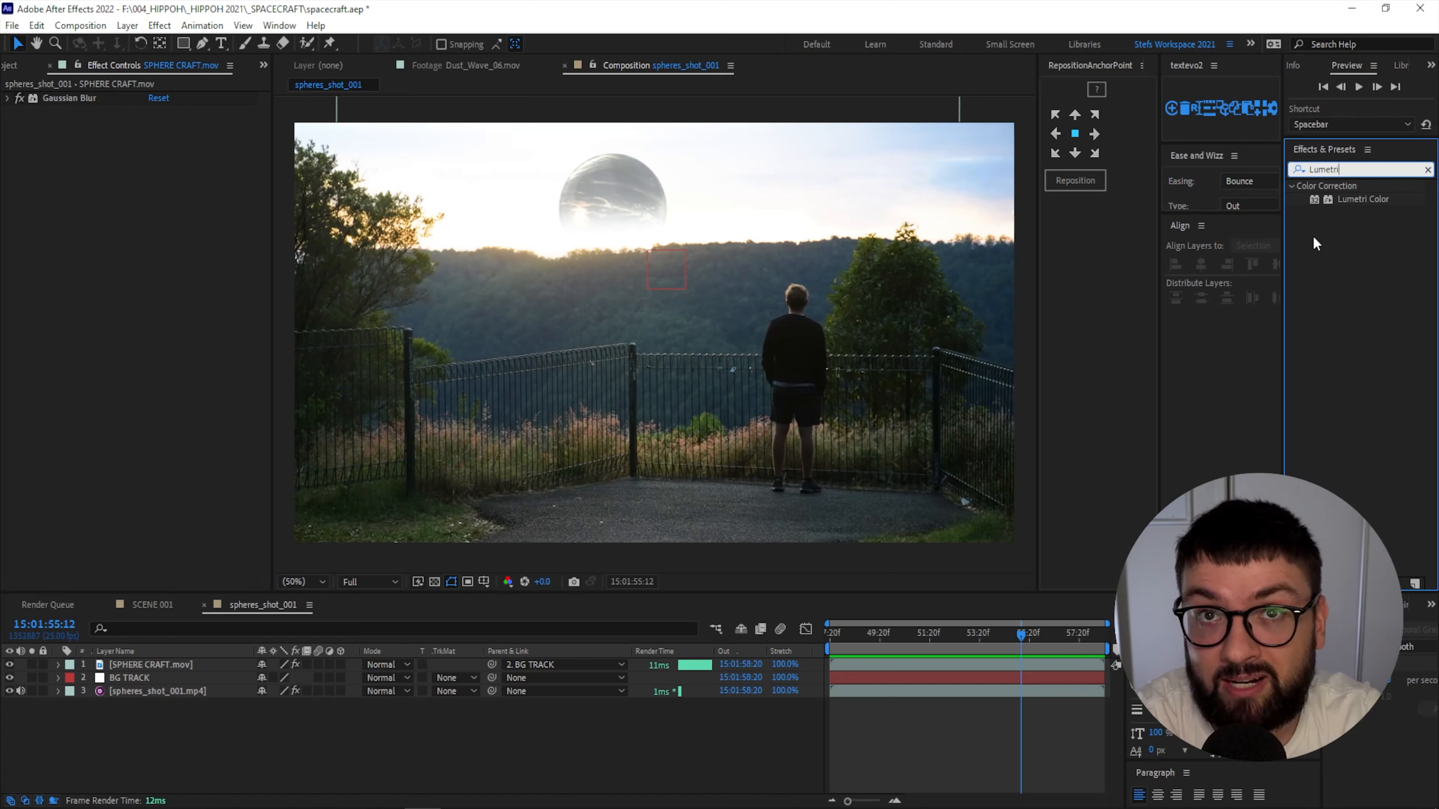
{"action": "left_click_drag", "start_coordinate": [1357, 200], "coordinate": [79, 243]}
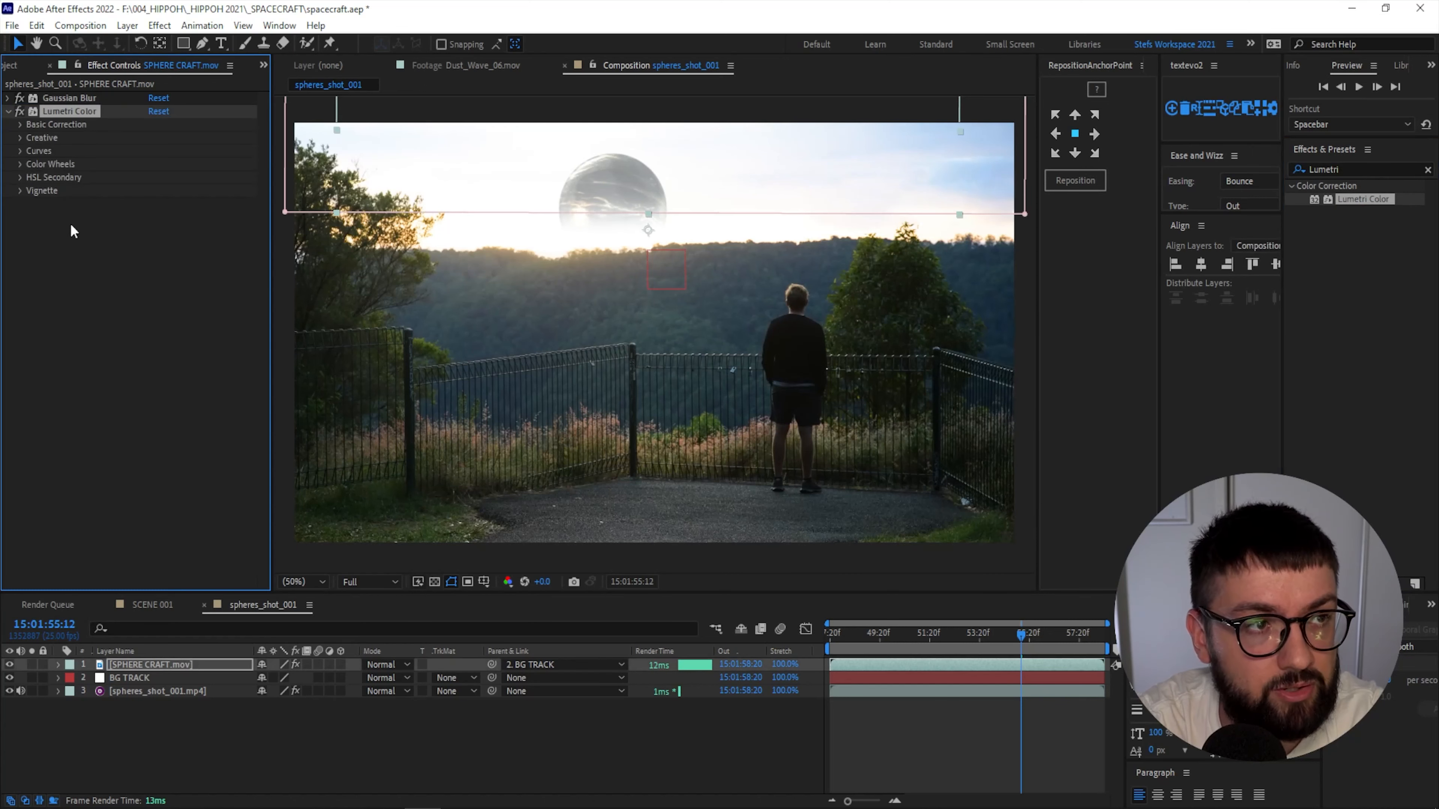
{"action": "left_click", "coordinate": [20, 124]}
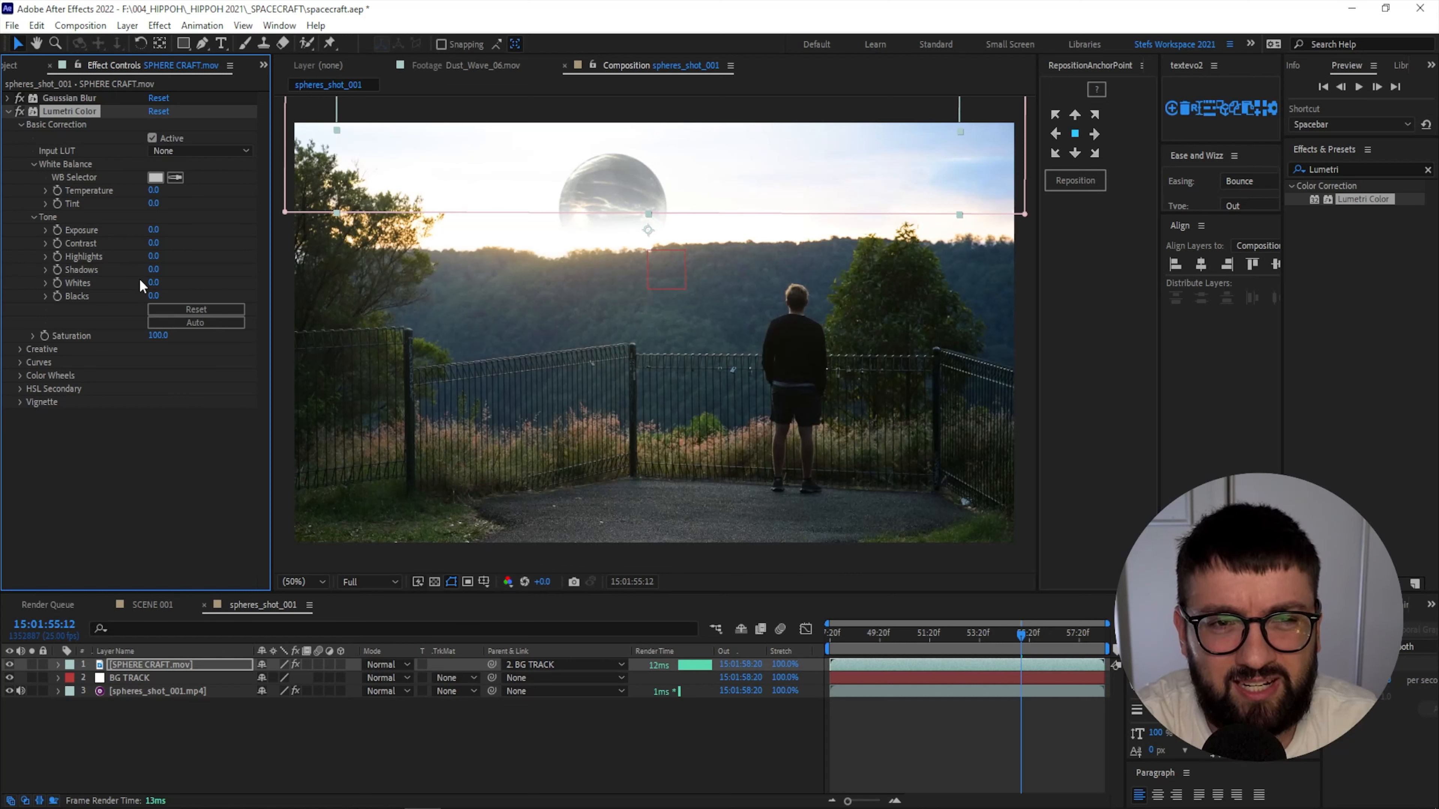
At 15:01:53:22, set the sphere's Lumetri Shadows to 150, Highlights to 88 and Exposure to 0.5.
{"action": "left_click_drag", "start_coordinate": [1021, 635], "coordinate": [981, 634]}
{"action": "left_click_drag", "start_coordinate": [154, 269], "coordinate": [384, 276]}
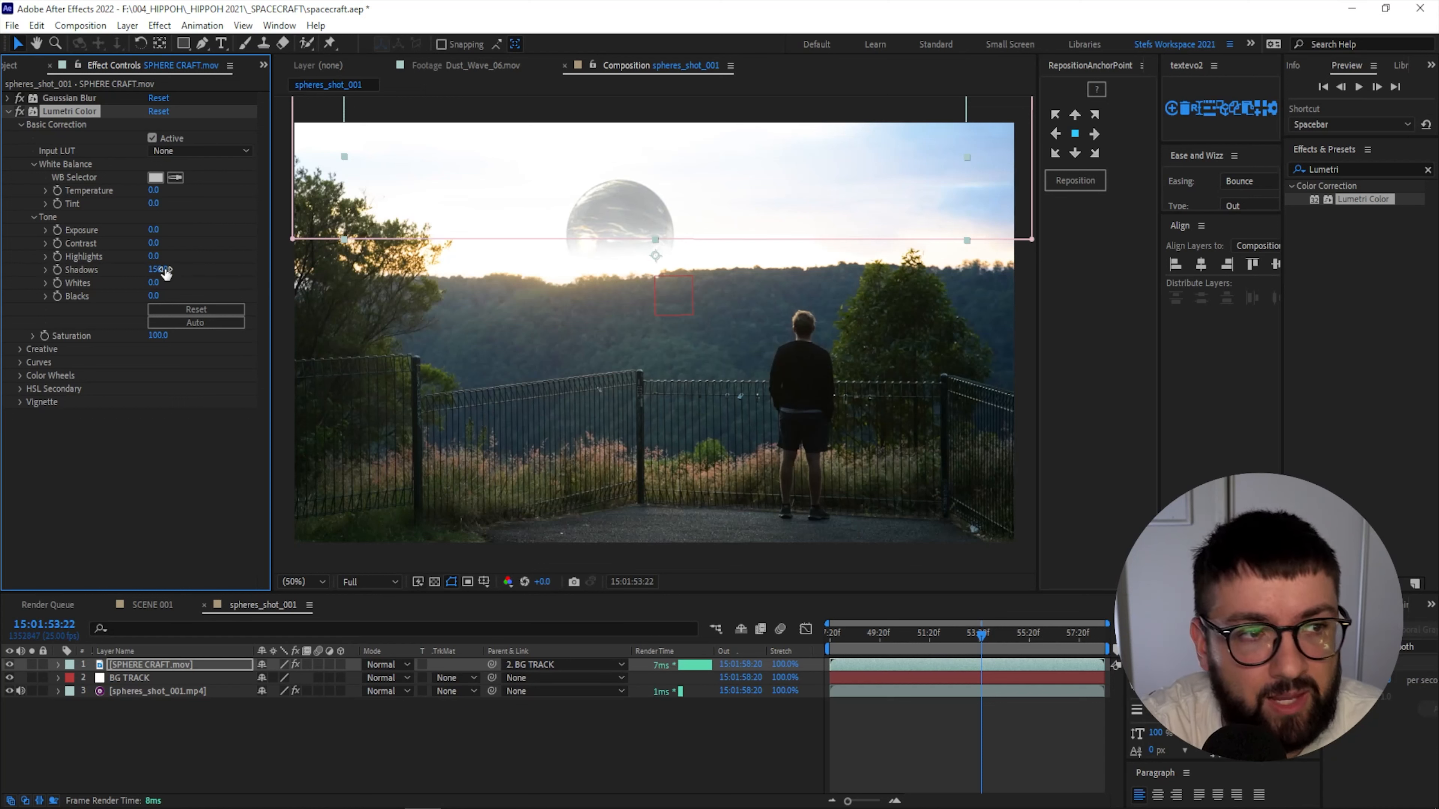
{"action": "left_click_drag", "start_coordinate": [153, 257], "coordinate": [216, 254]}
{"action": "left_click", "coordinate": [153, 230]}
{"action": "type", "text": "0.5"}
{"action": "key", "text": "Return"}
{"action": "left_click", "coordinate": [343, 748]}
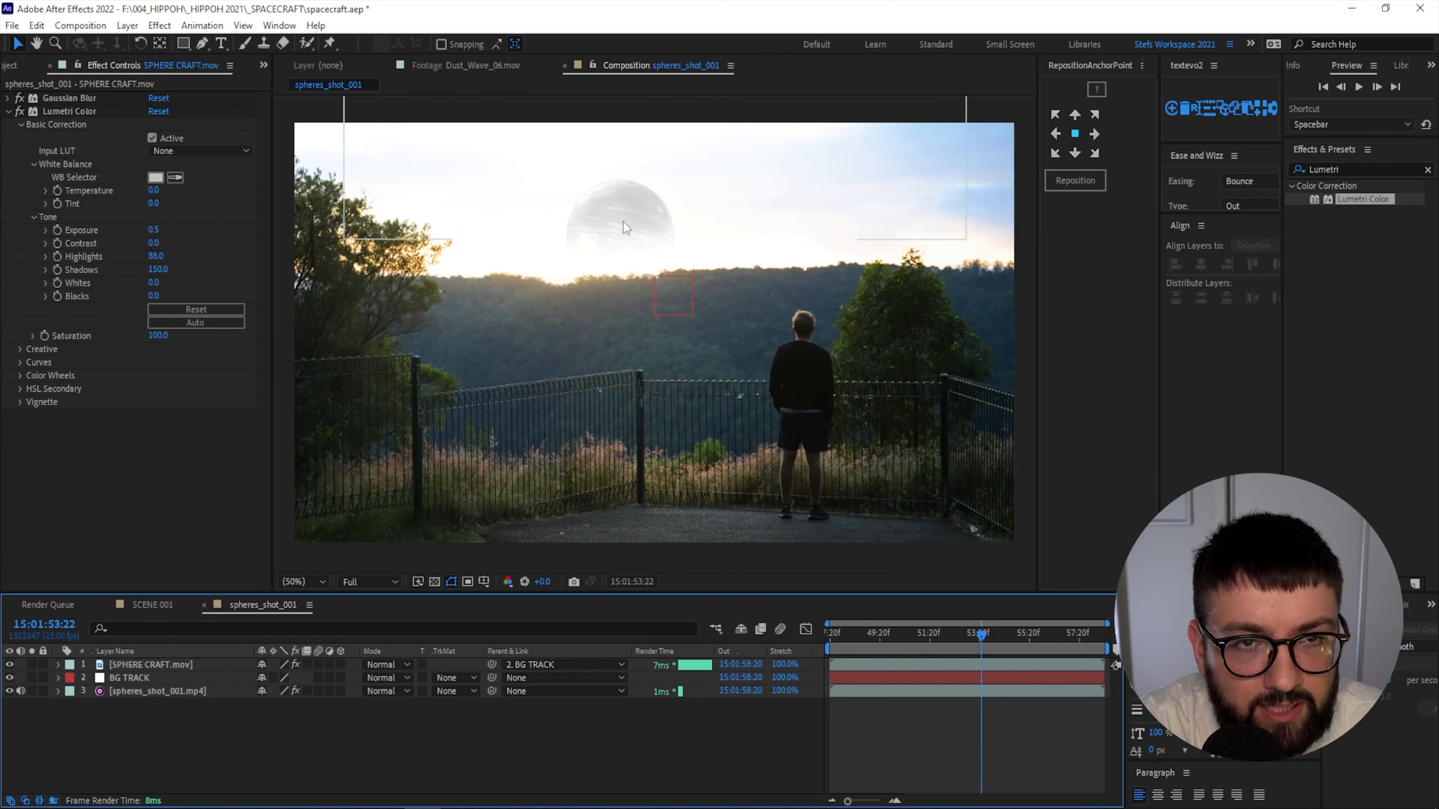